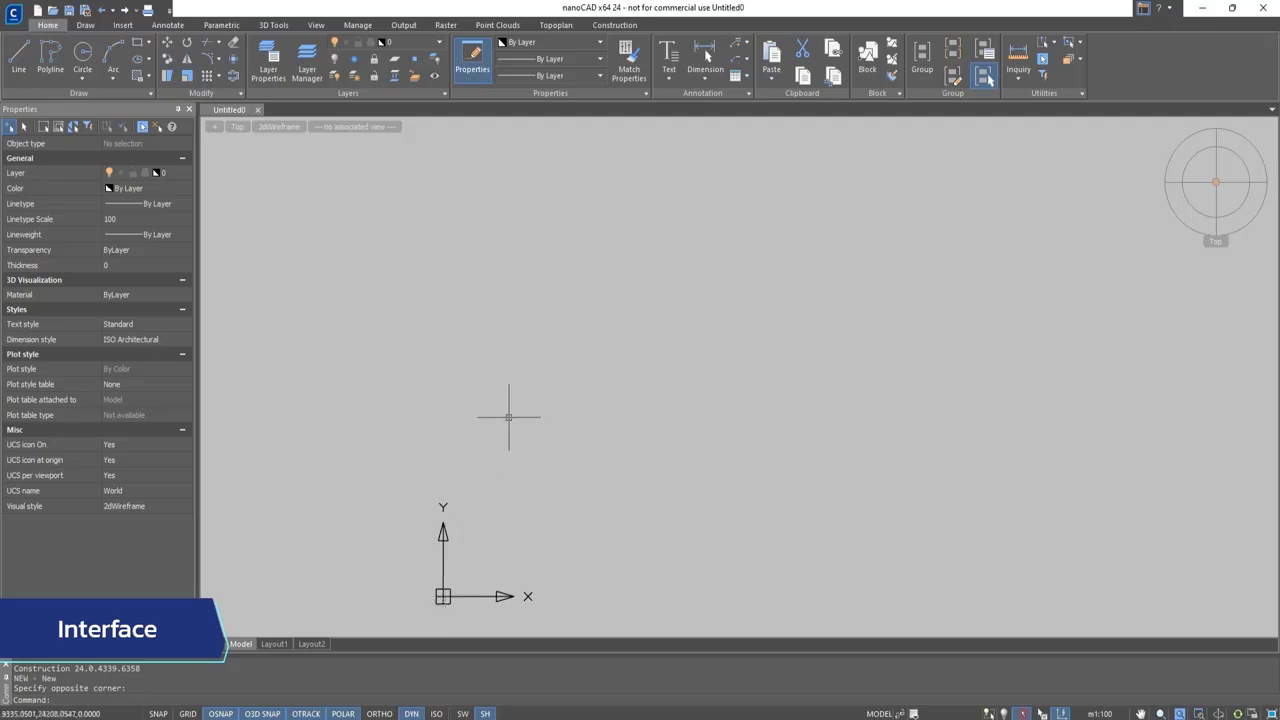
Look over the Construction tools and examine the Objects, Library, 3D History and Properties panels
left_click(627, 30)
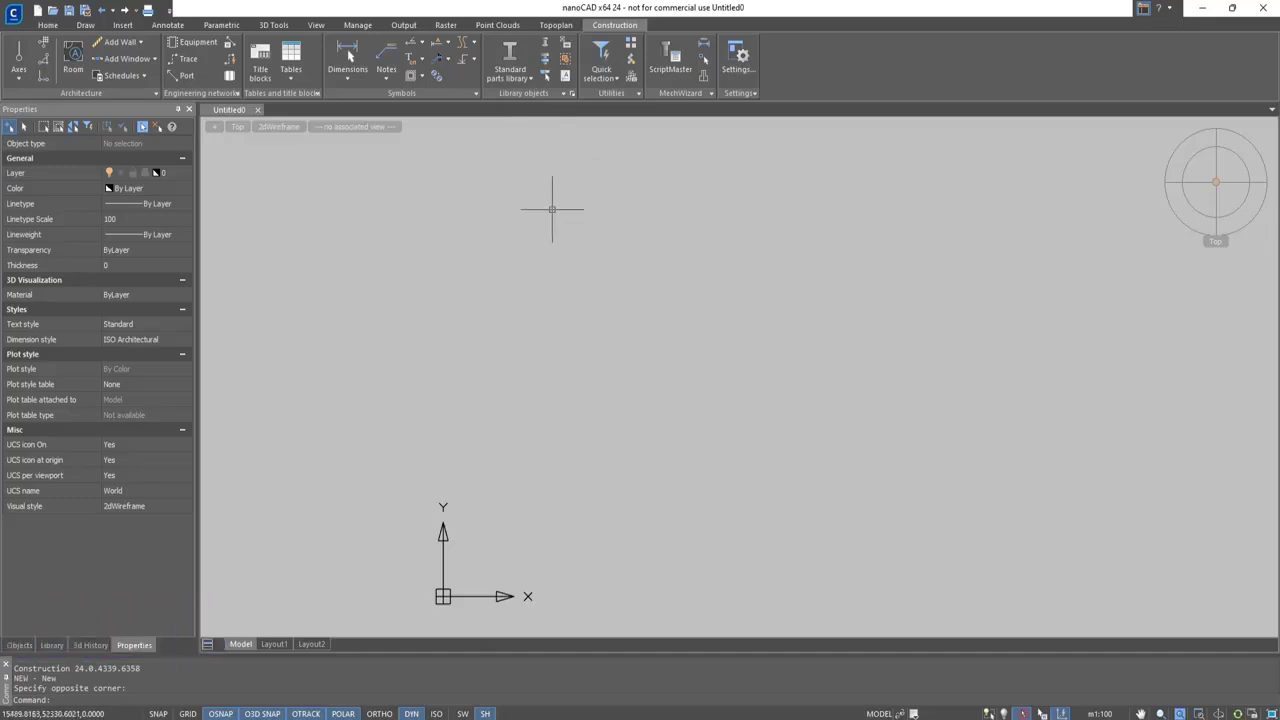
left_click(19, 645)
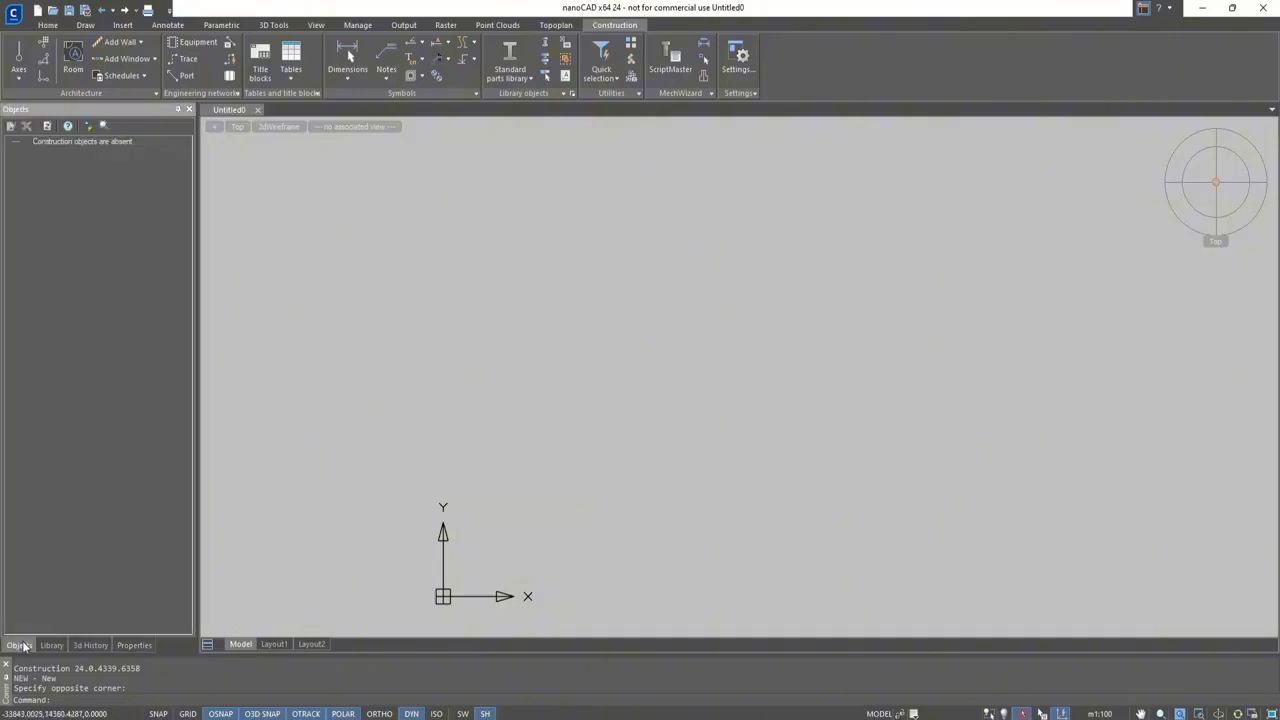
left_click(50, 645)
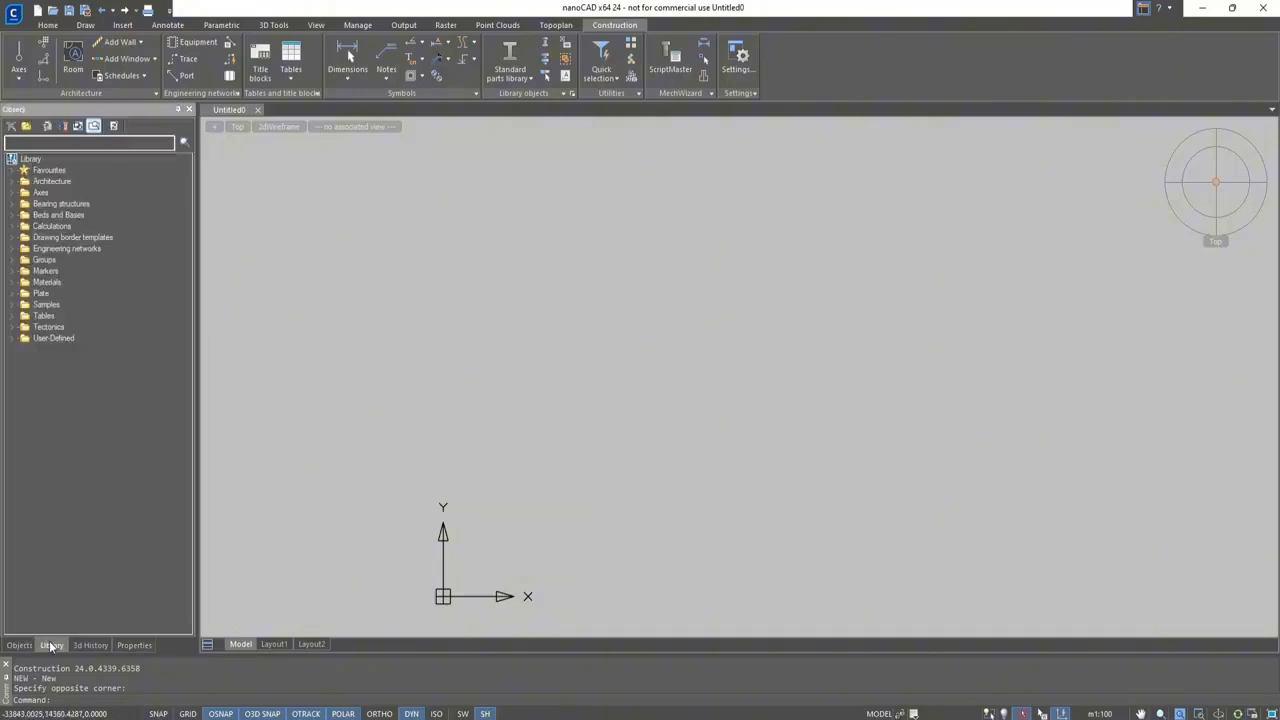
left_click(91, 646)
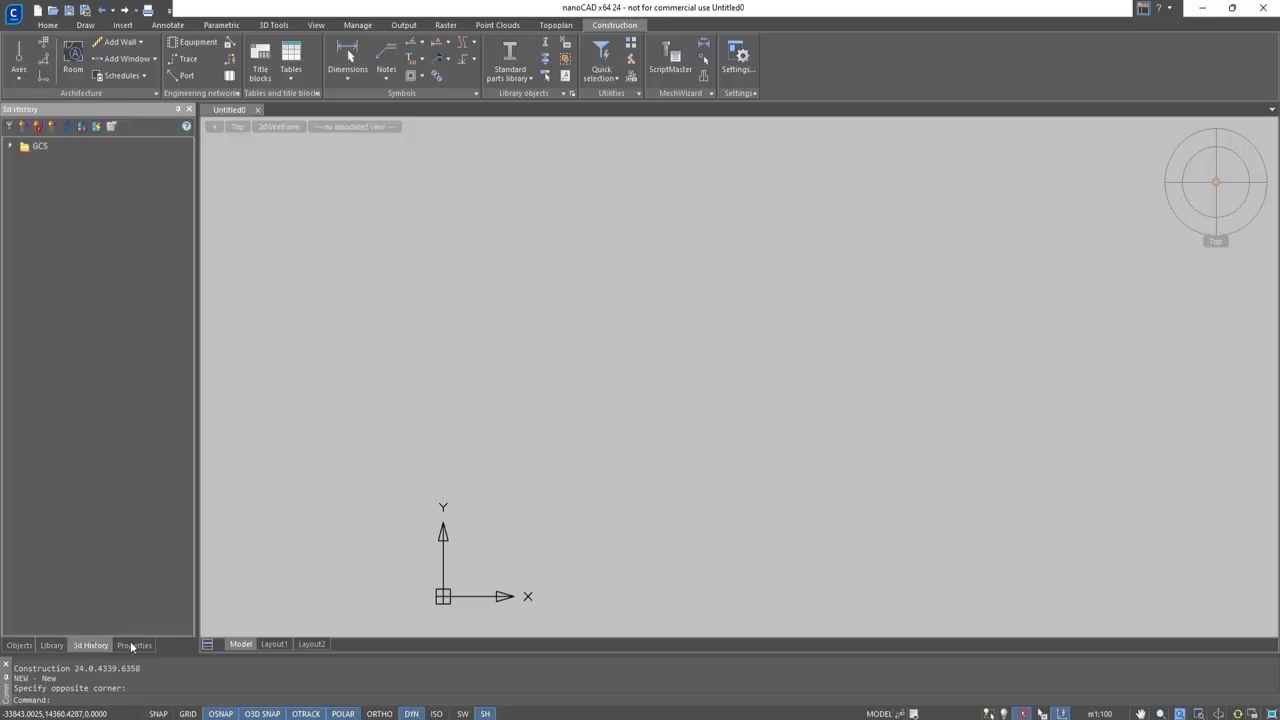
left_click(132, 646)
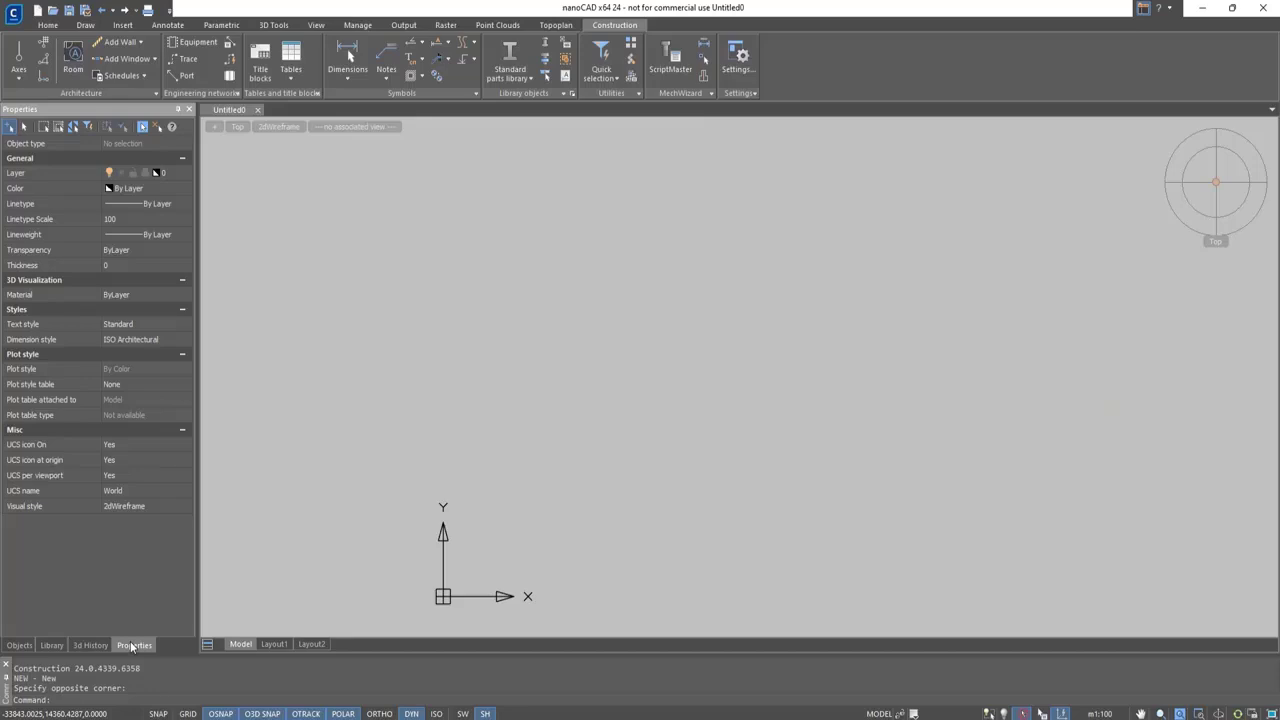
Close the Objects, Library and 3D History panels, keeping only Properties open
left_click(29, 646)
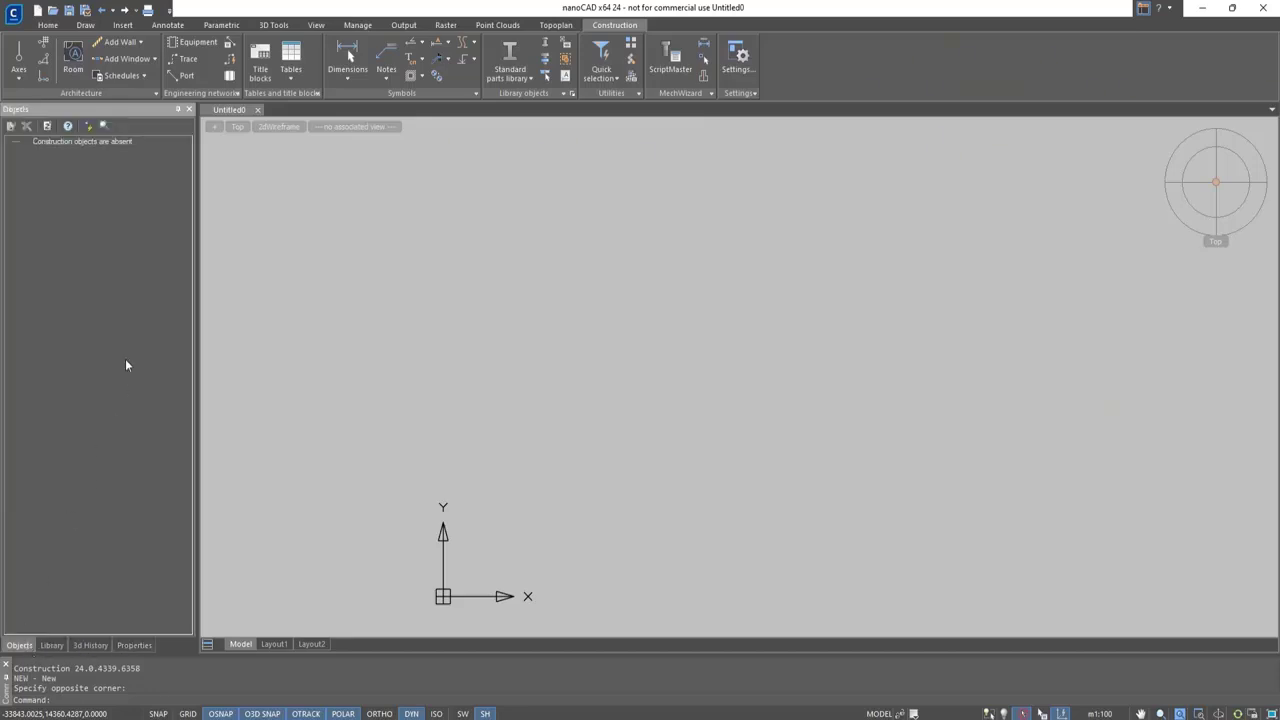
left_click(189, 109)
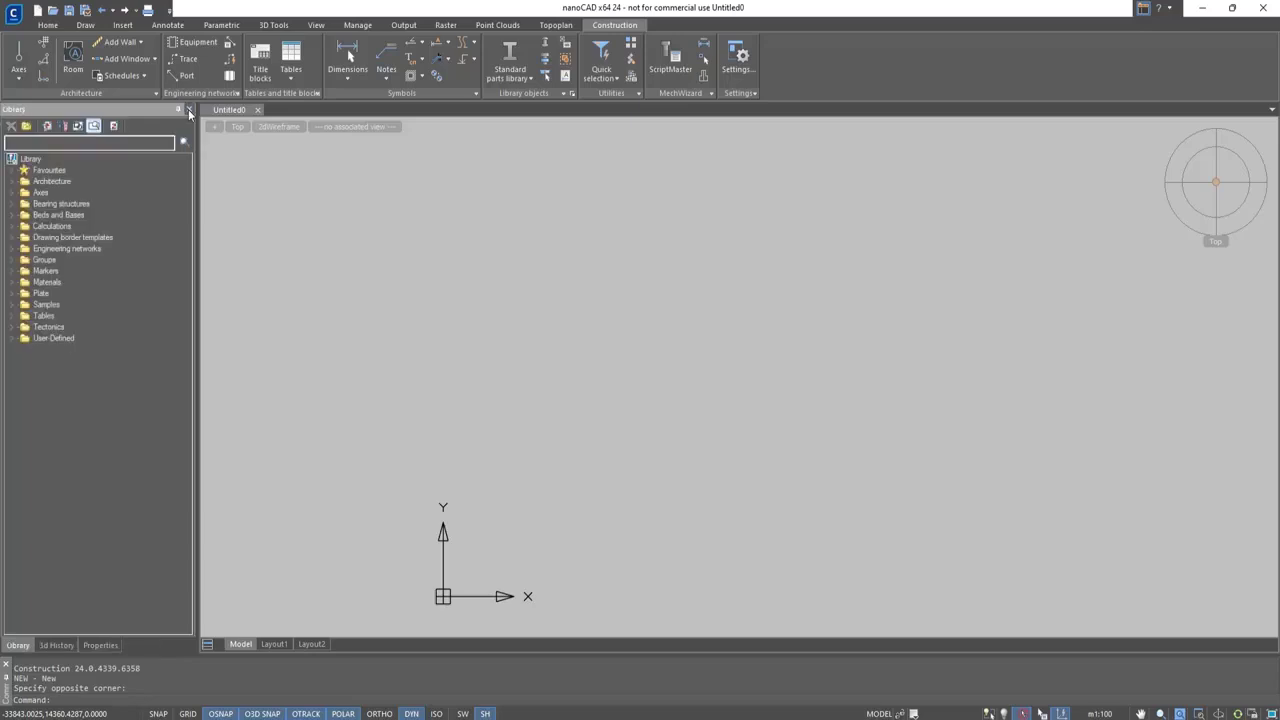
left_click(189, 109)
left_click(189, 109)
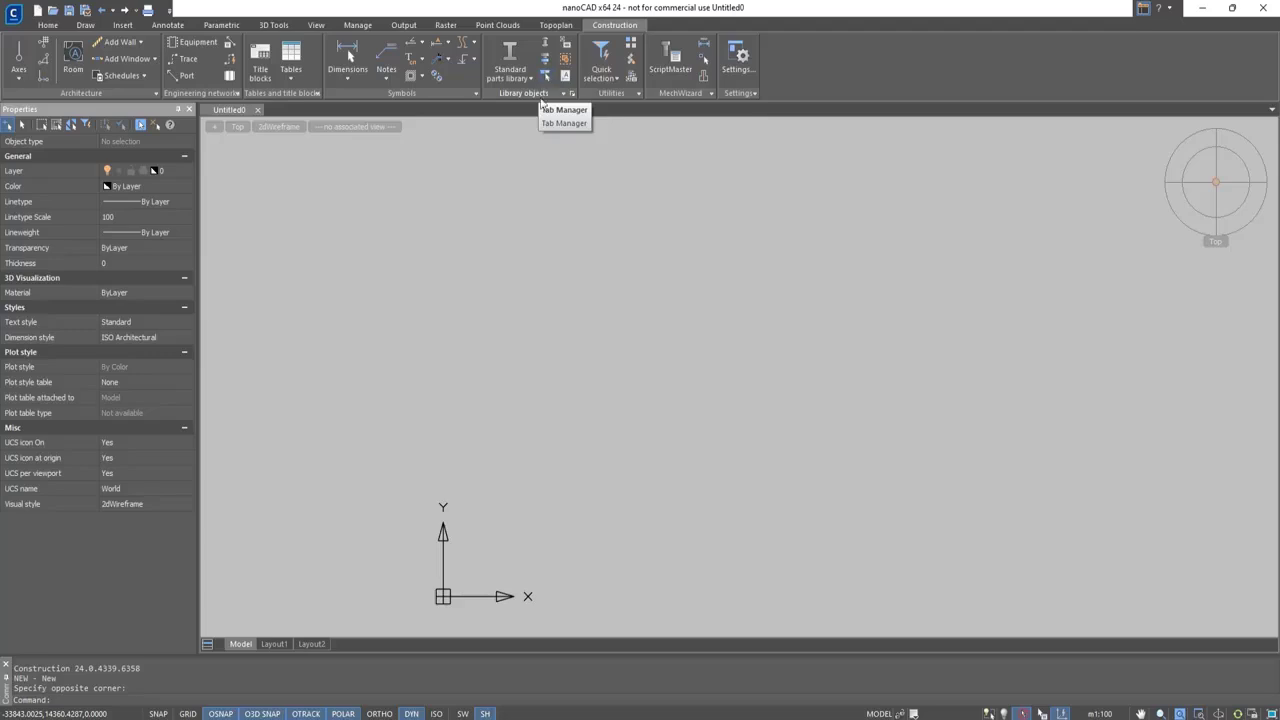
Bring back the Library panel with the SPTABS tab manager command
type("s")
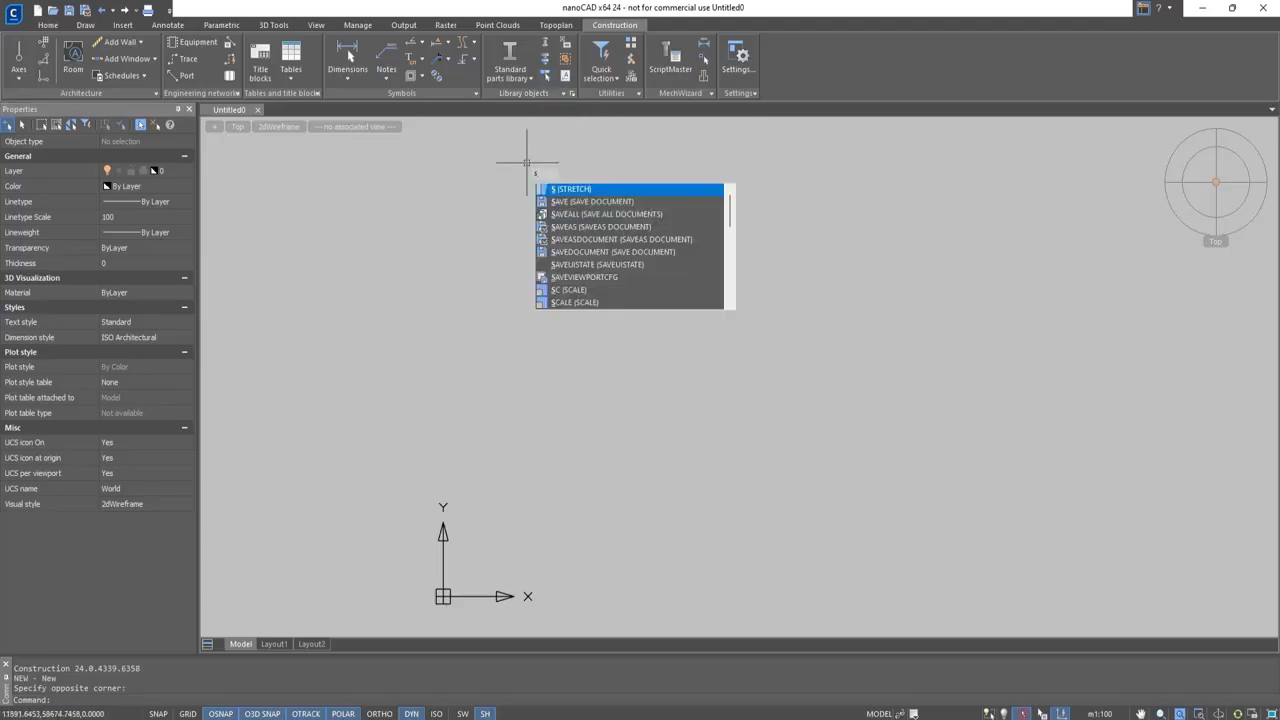
type("ptabs")
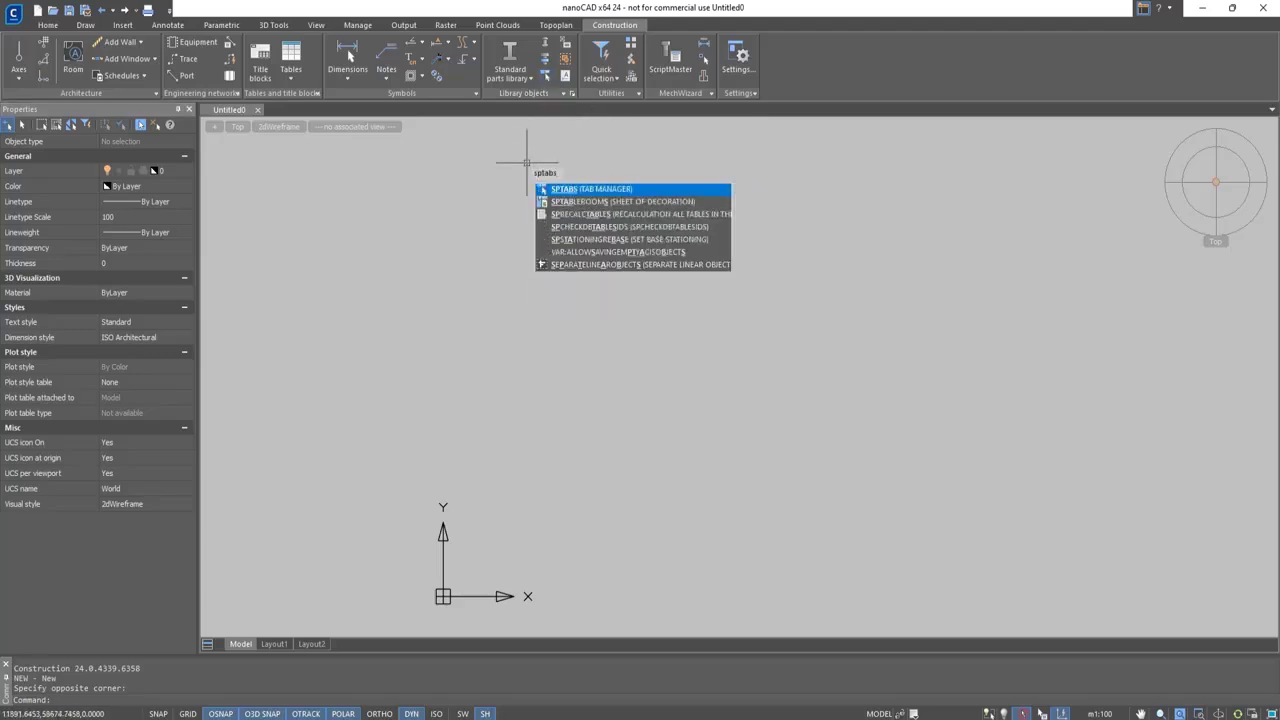
key("Return")
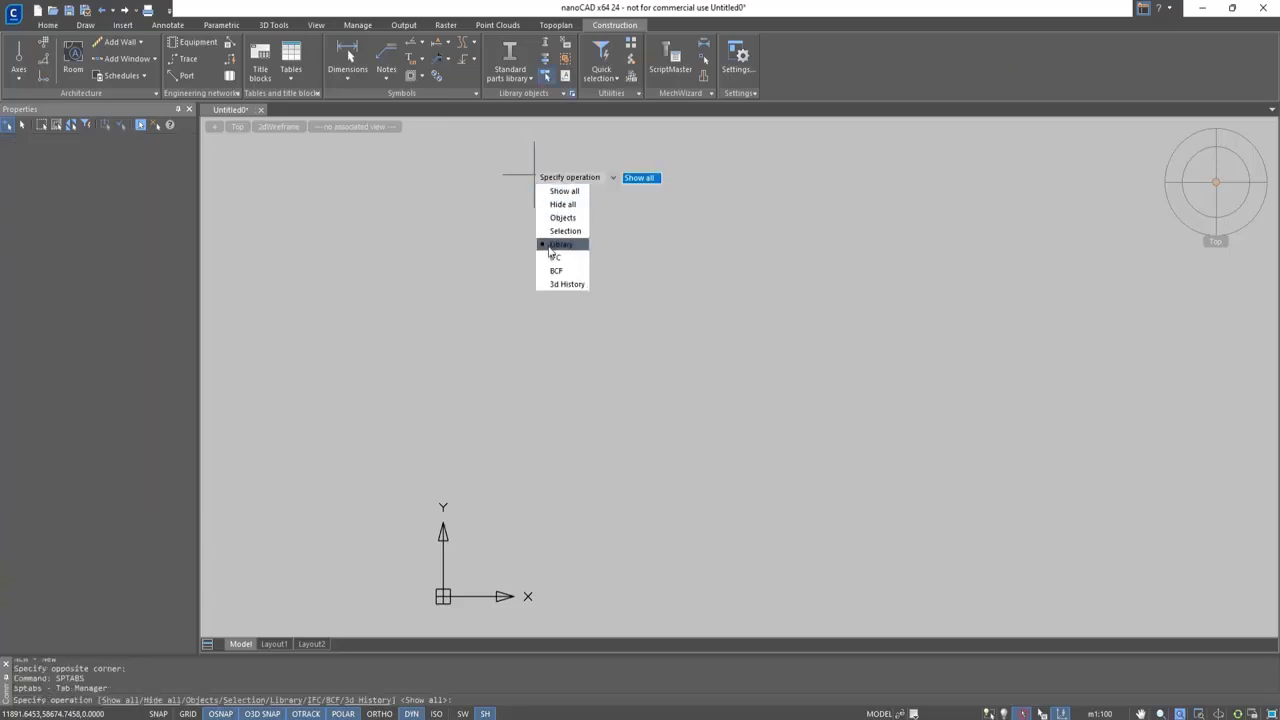
left_click(551, 246)
Bring back the Objects panel with the SPTABS tab manager command
type("spta")
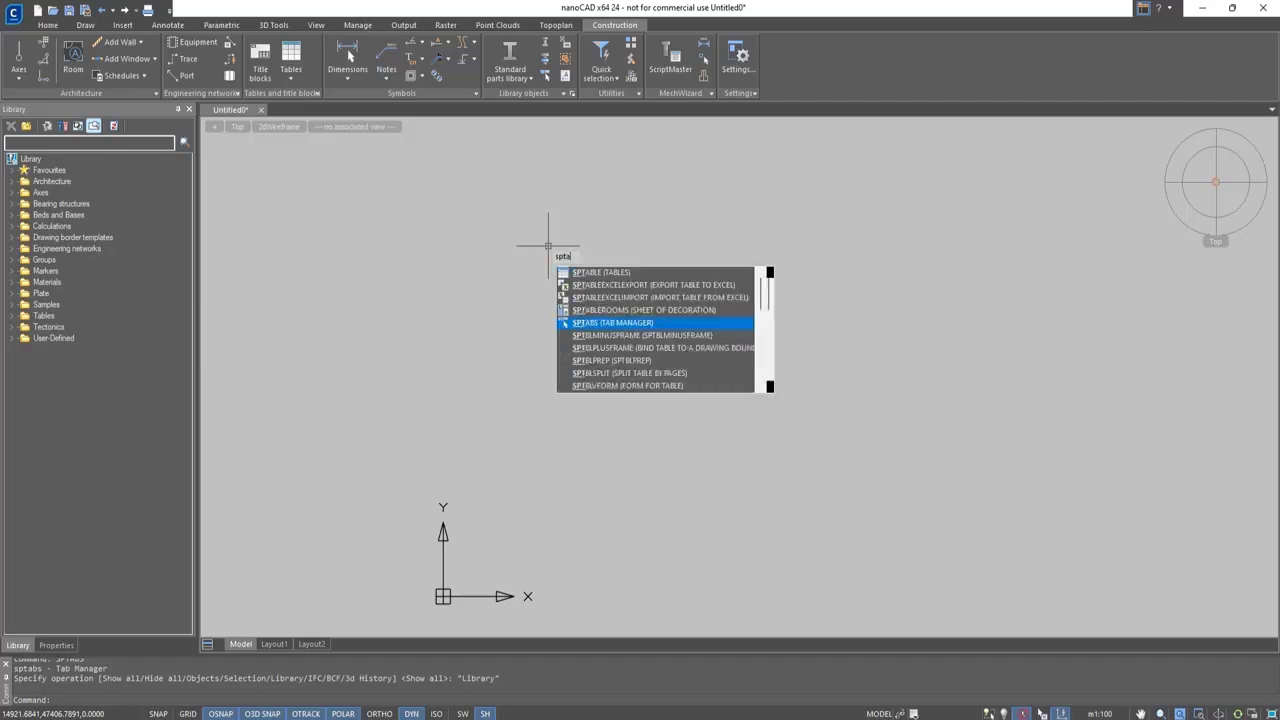
key("Return")
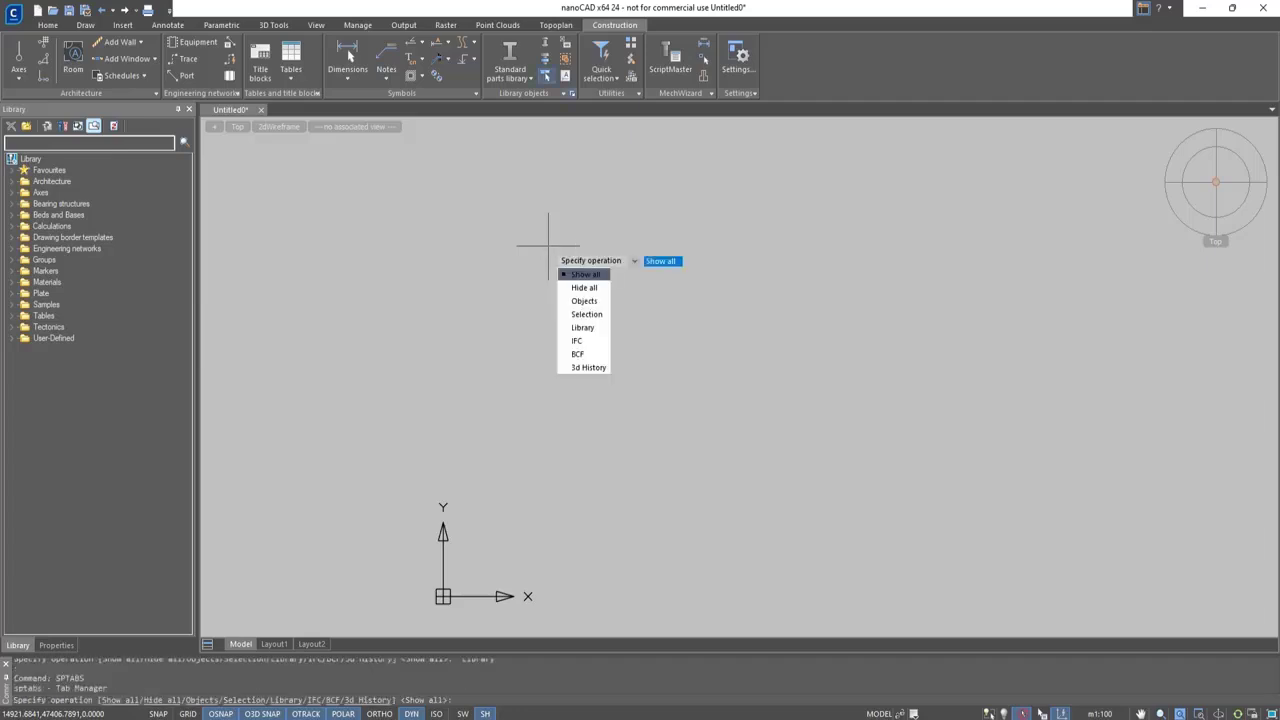
left_click(581, 302)
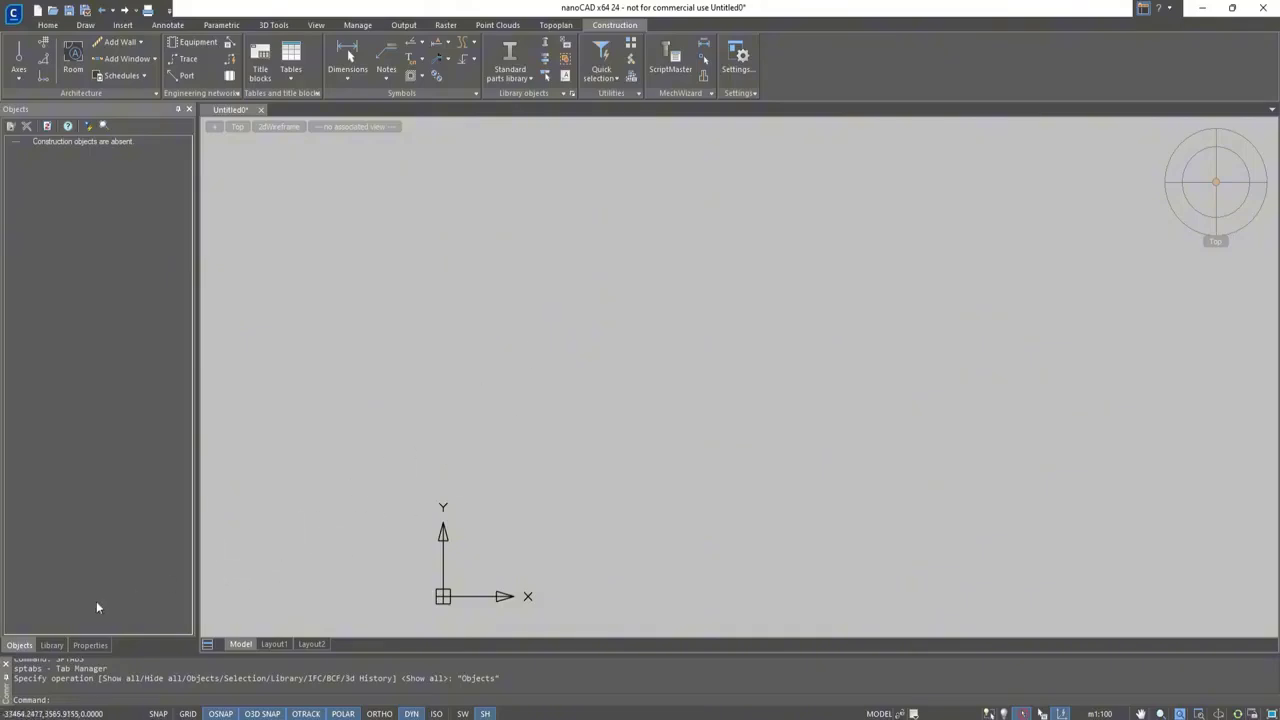
Dock the Objects and Library panels on the side opposite Properties, stacking a shorter Objects panel above a taller Library panel
left_click_drag(20, 646, 758, 378)
left_click(18, 645)
left_click_drag(25, 650, 1202, 400)
left_click_drag(1155, 497, 1155, 317)
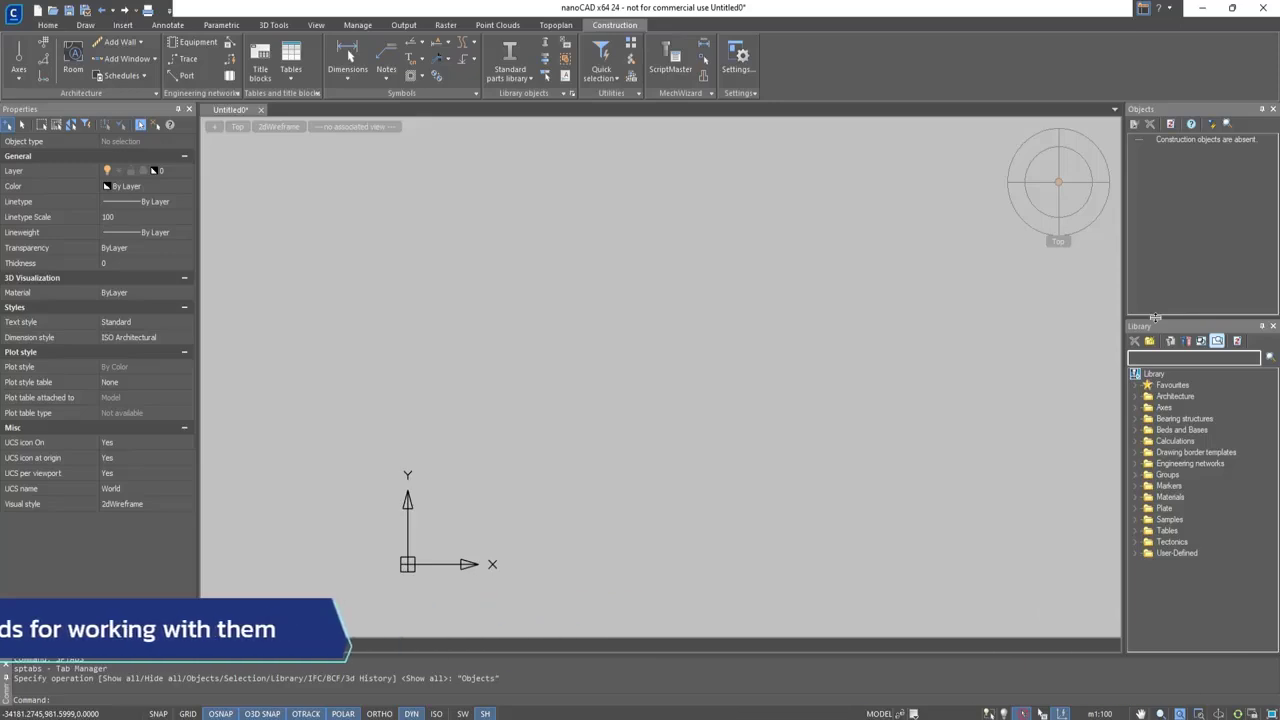
Draw a vertical construction axis named 1, about 32,700 long with its marker at the lower end, without dimensions or stationing
left_click(20, 79)
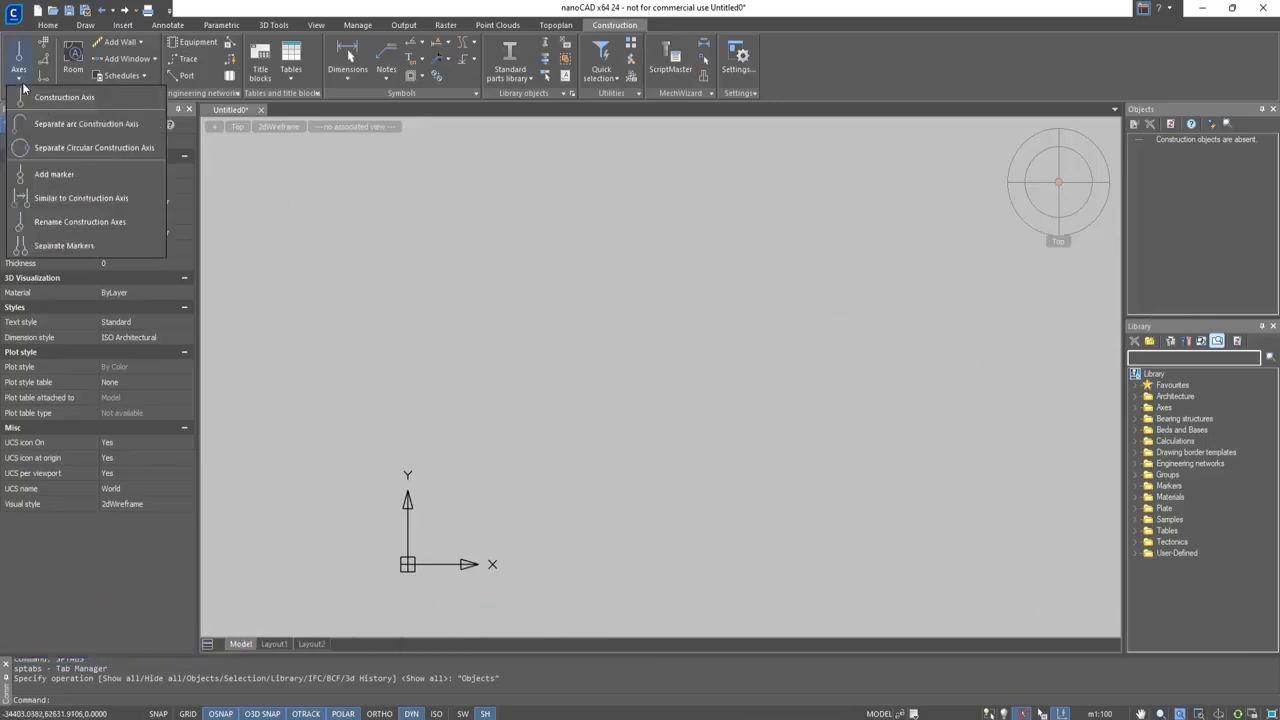
left_click(40, 92)
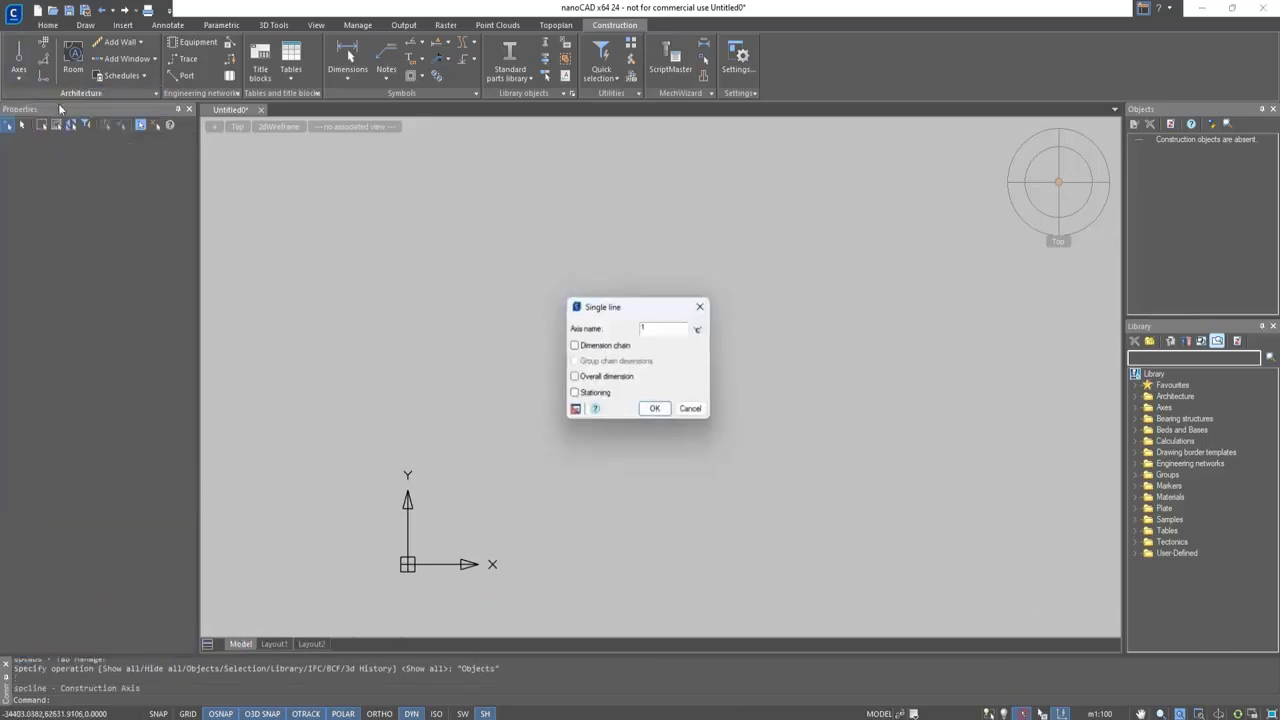
left_click(661, 415)
left_click(584, 177)
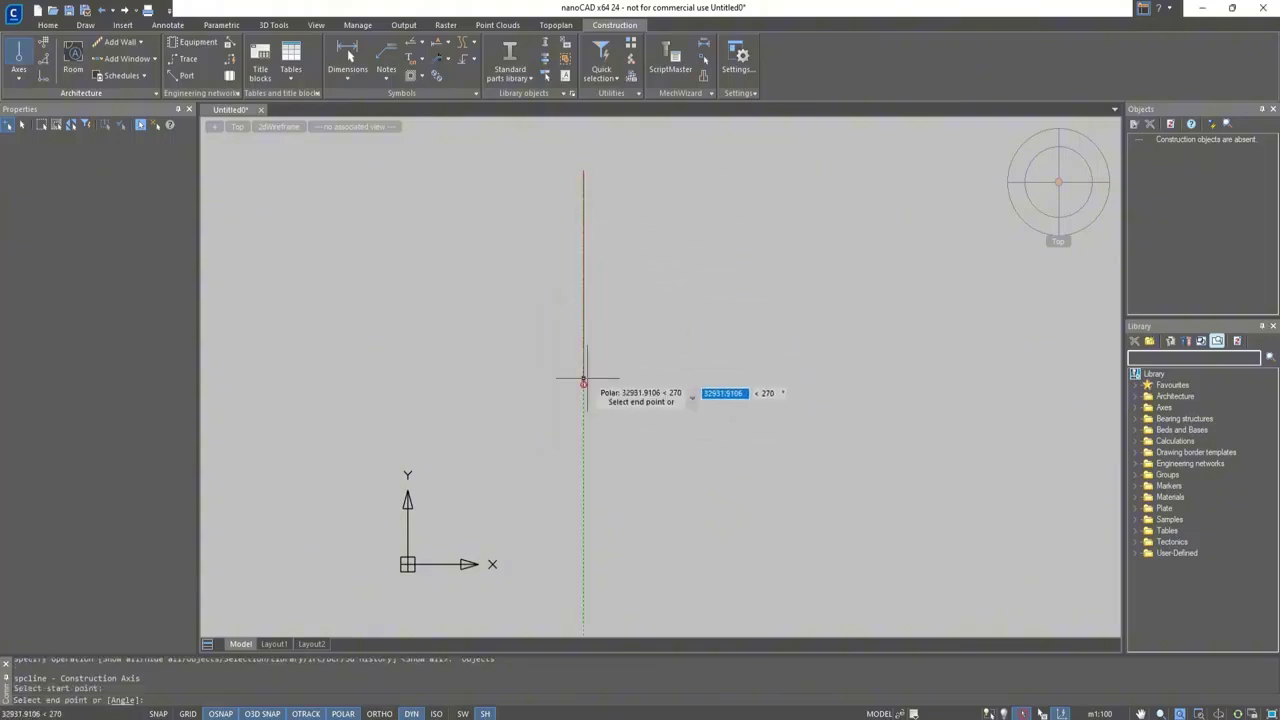
scroll(587, 379, "up", 2)
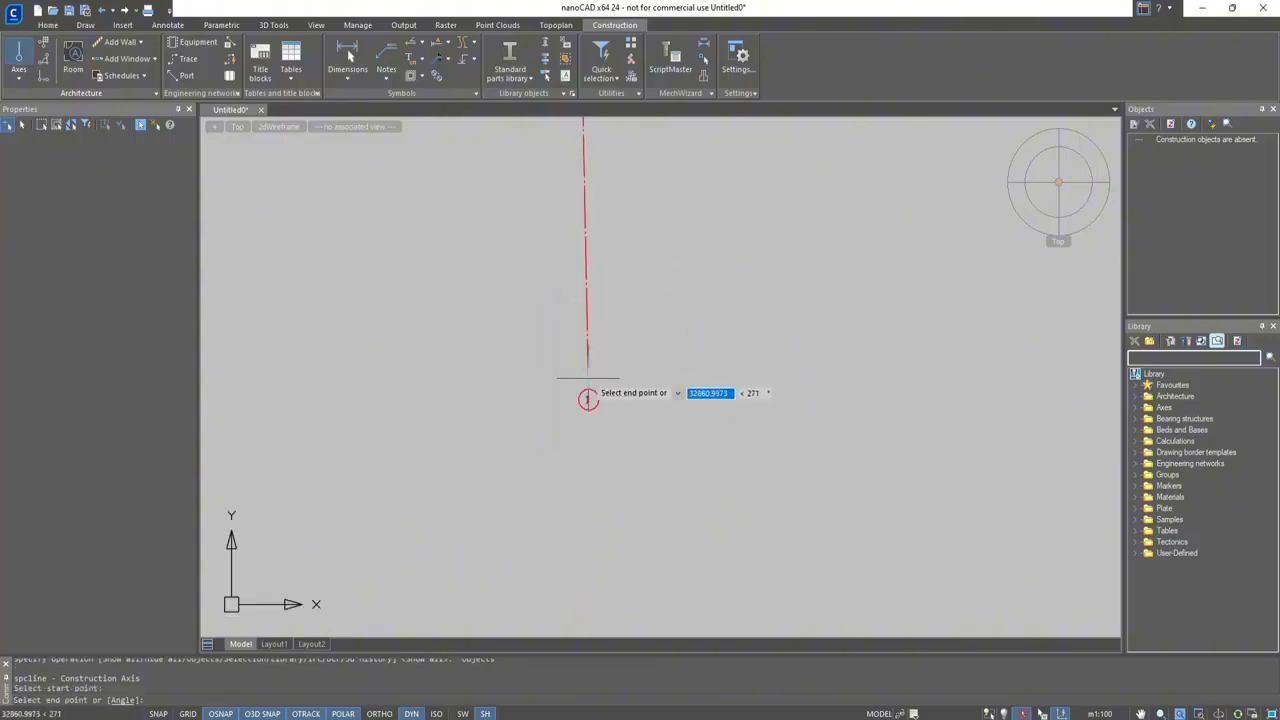
left_click(549, 507)
Add parallel construction axes 2, 3, 4 and 5 to the right of axis 1, roughly 3,200 apart, and end the command
left_click(624, 506)
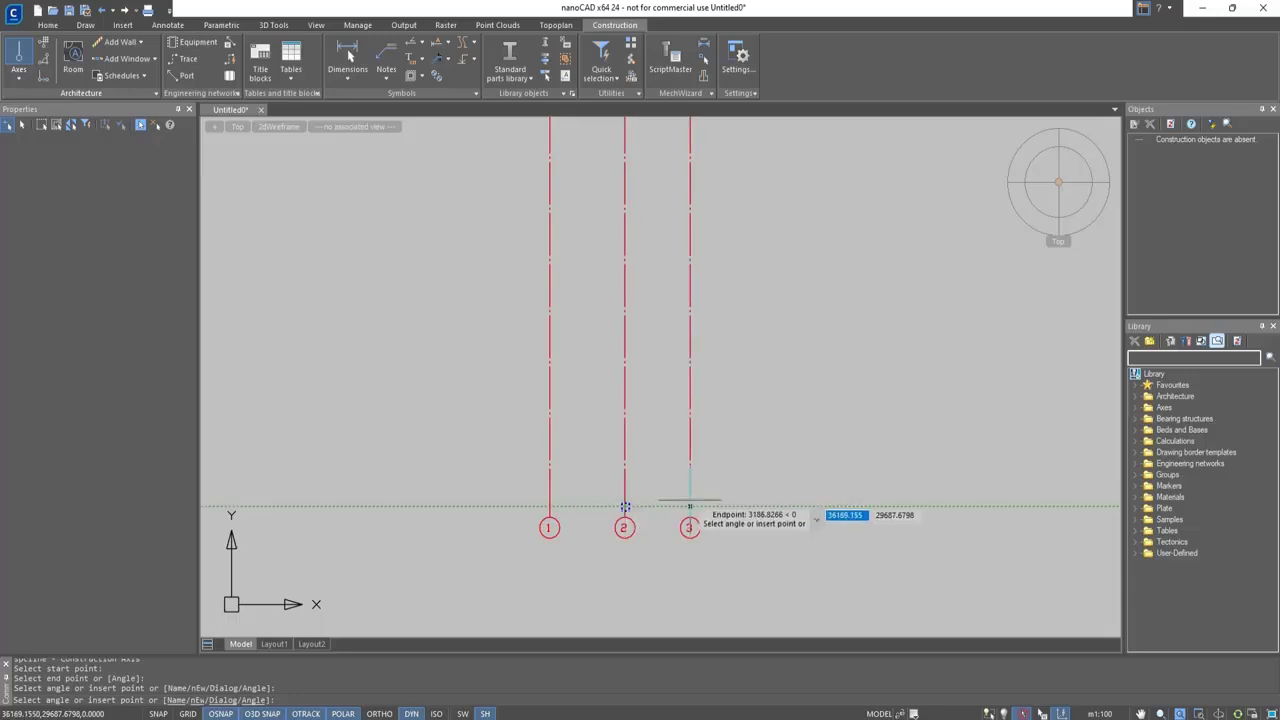
left_click(690, 505)
left_click(754, 505)
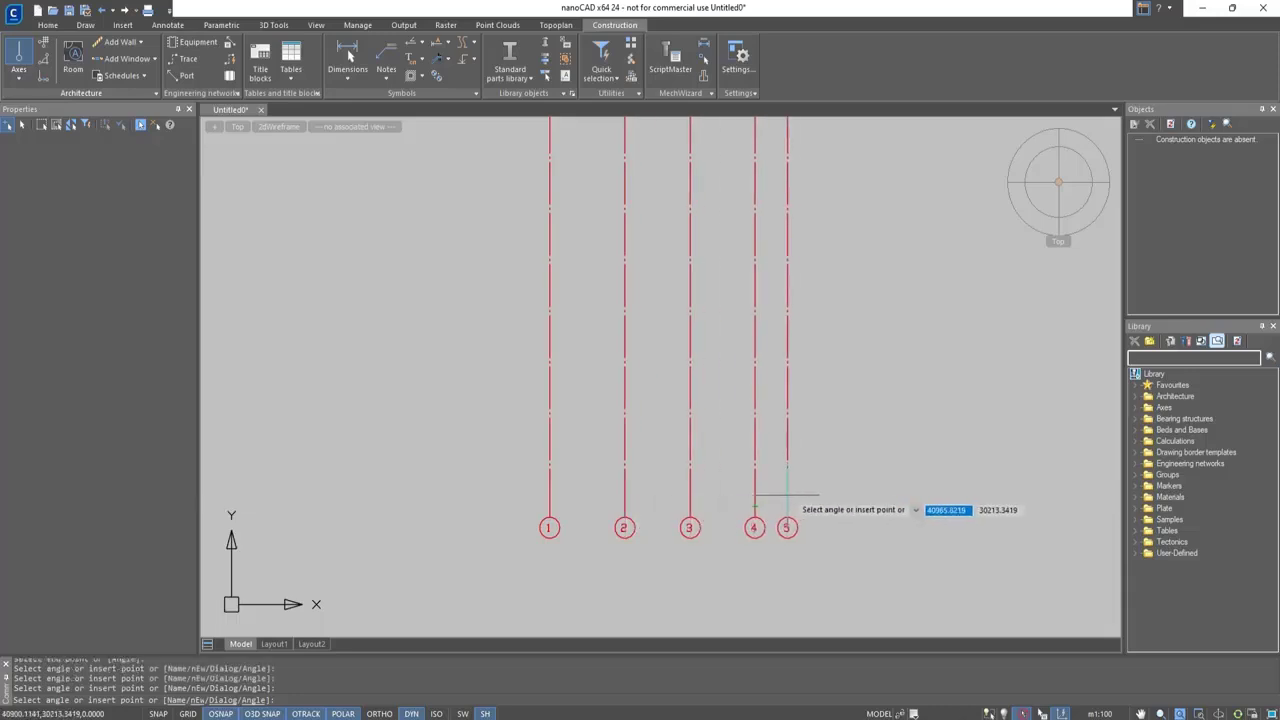
left_click(811, 494)
key("Escape")
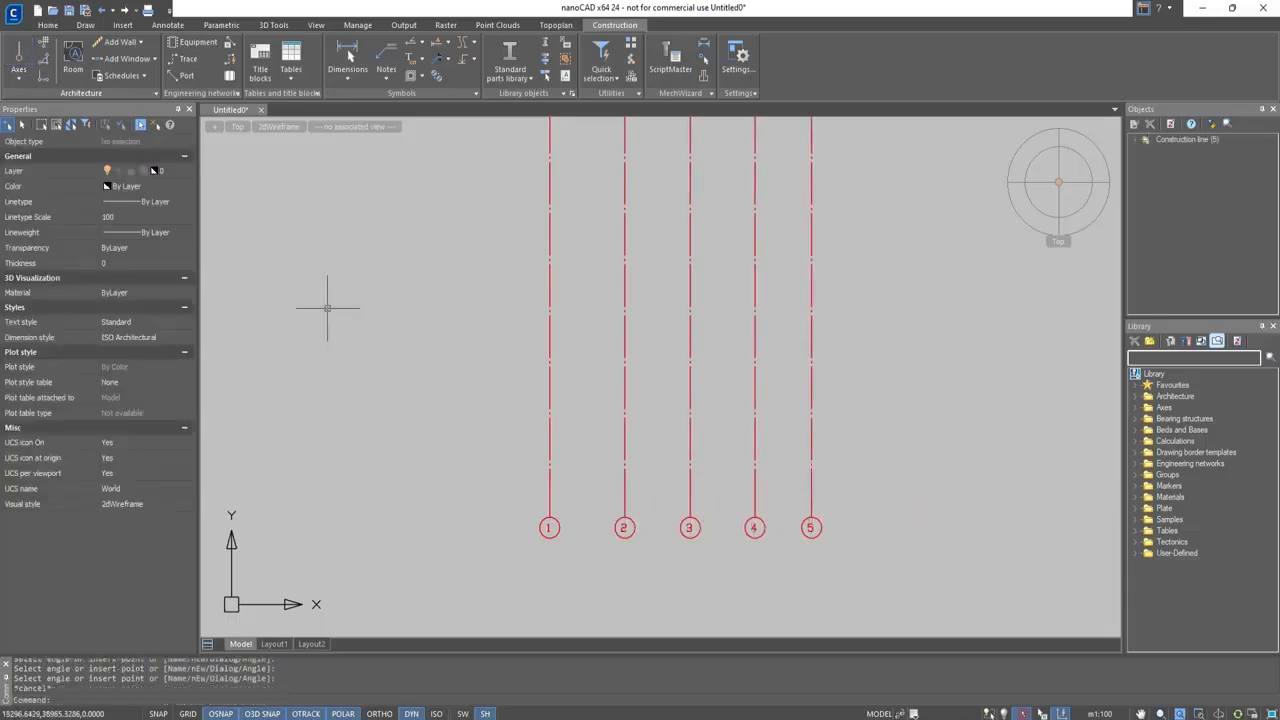
Draw a separate arc construction axis numbered 1 to the left of the straight axes, setting its center, radius, start and end angles
left_click(24, 76)
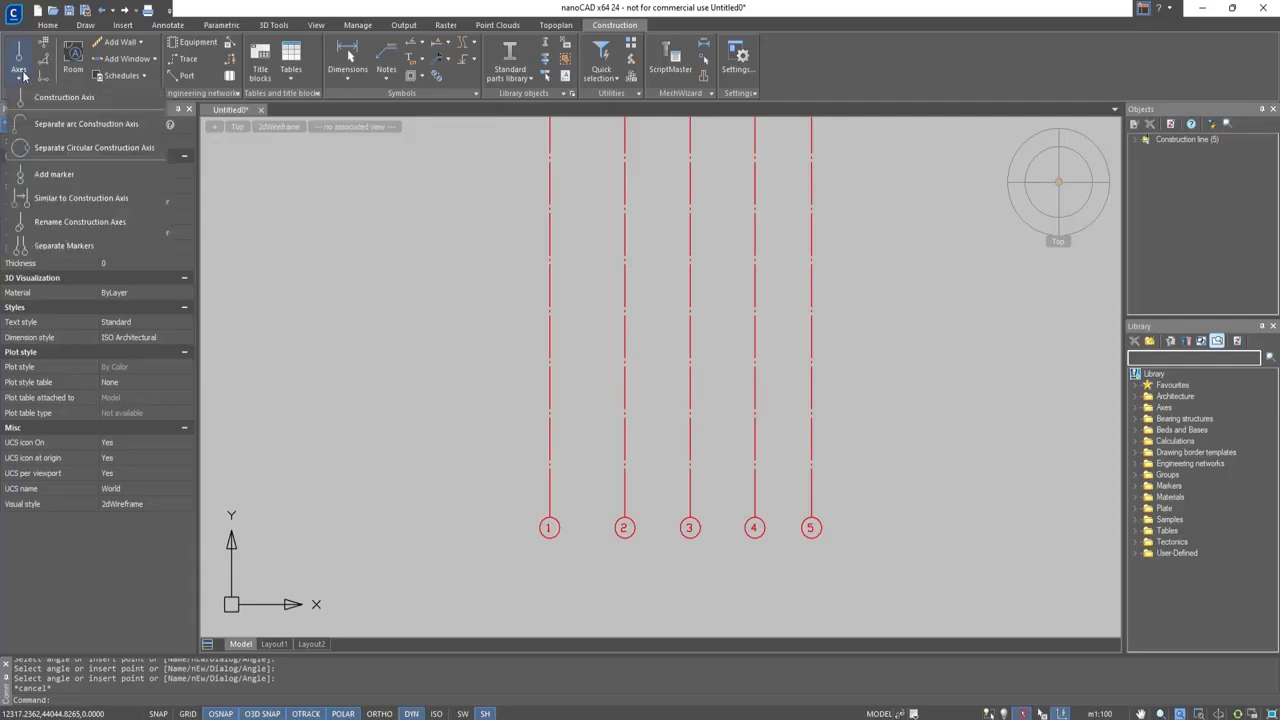
left_click(36, 130)
middle_click_drag(403, 248, 677, 308)
left_click(555, 243)
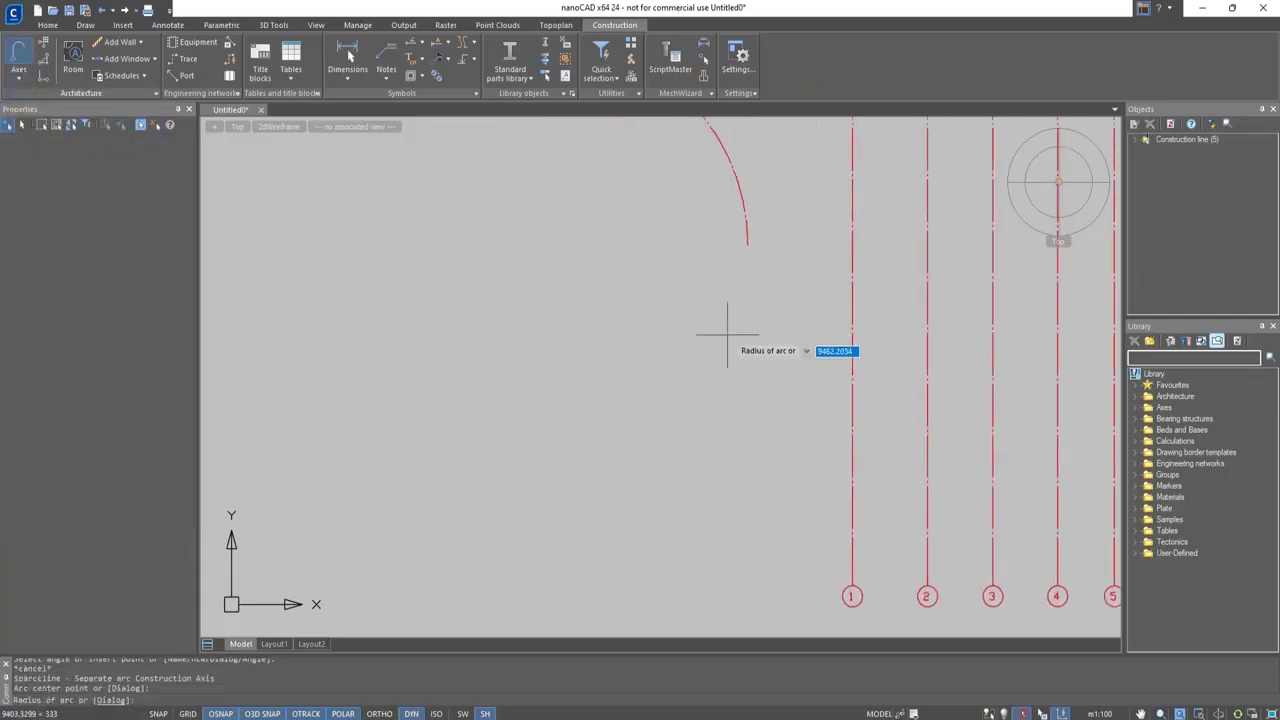
middle_click_drag(662, 261, 658, 475)
left_click(675, 526)
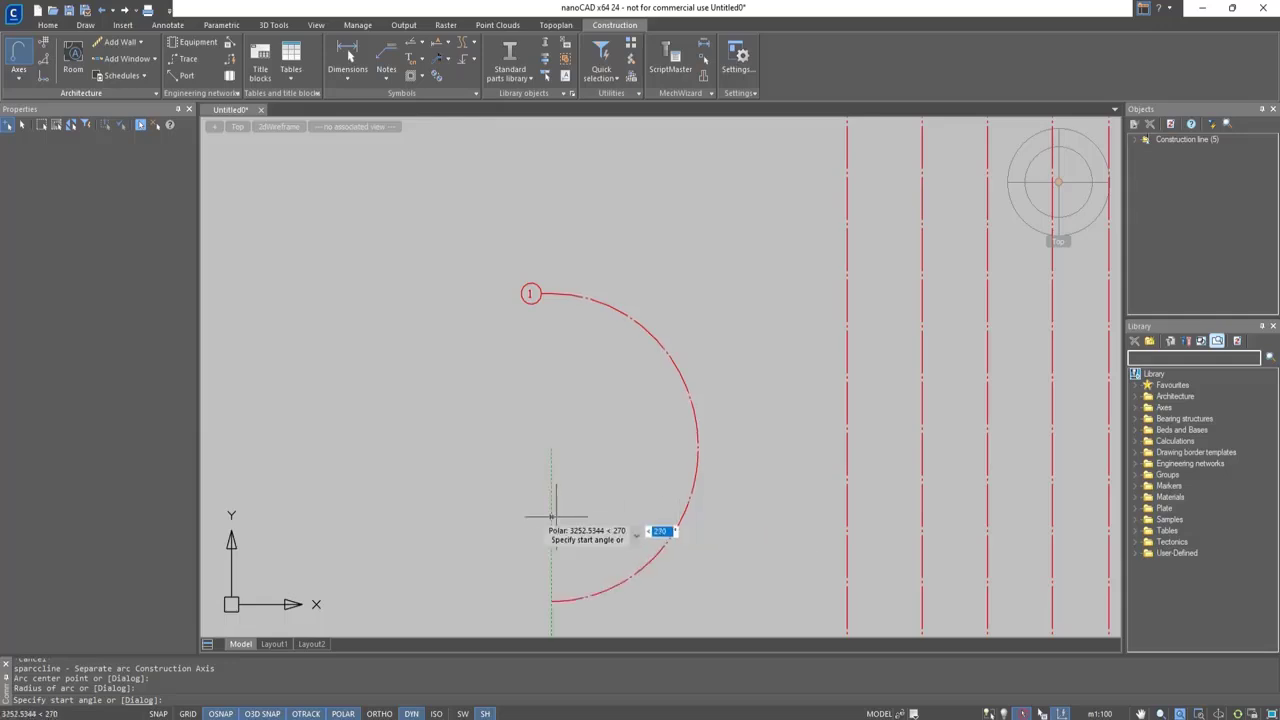
left_click(524, 515)
left_click(613, 369)
Add three concentric arc axes inside arc axis 1 and one numbered 2 outside it
left_click(664, 425)
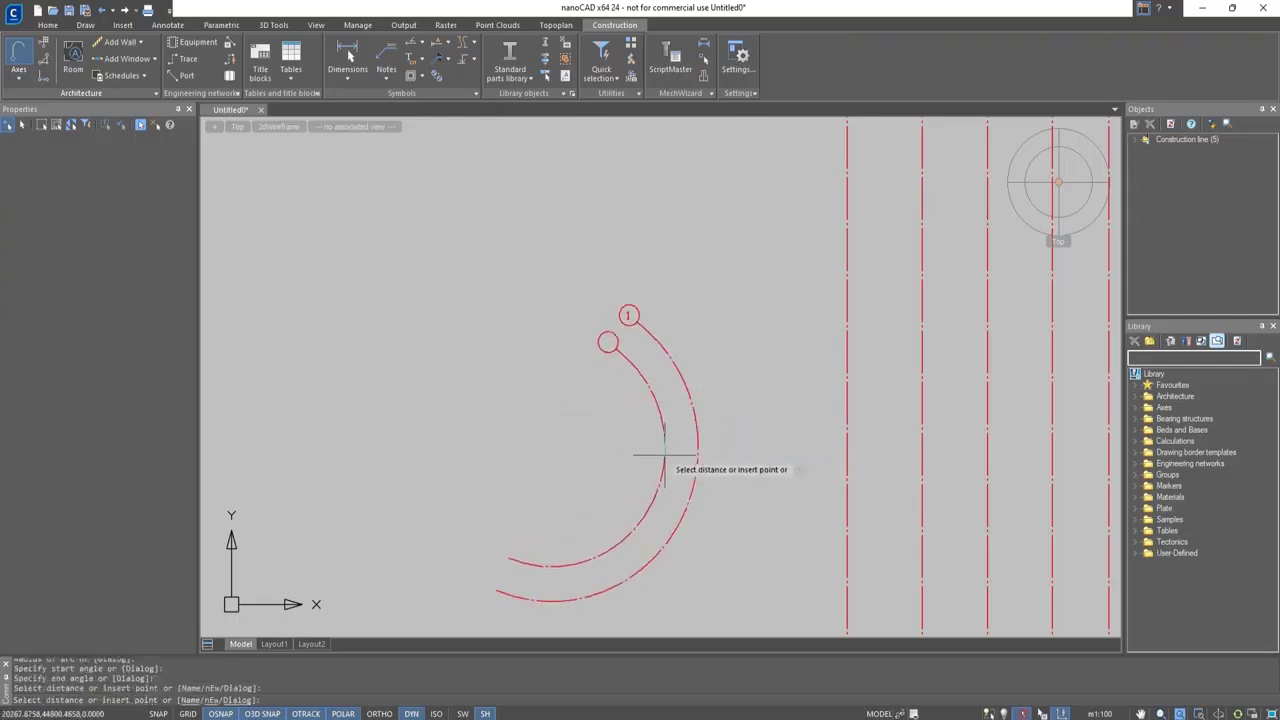
left_click(603, 407)
left_click(580, 410)
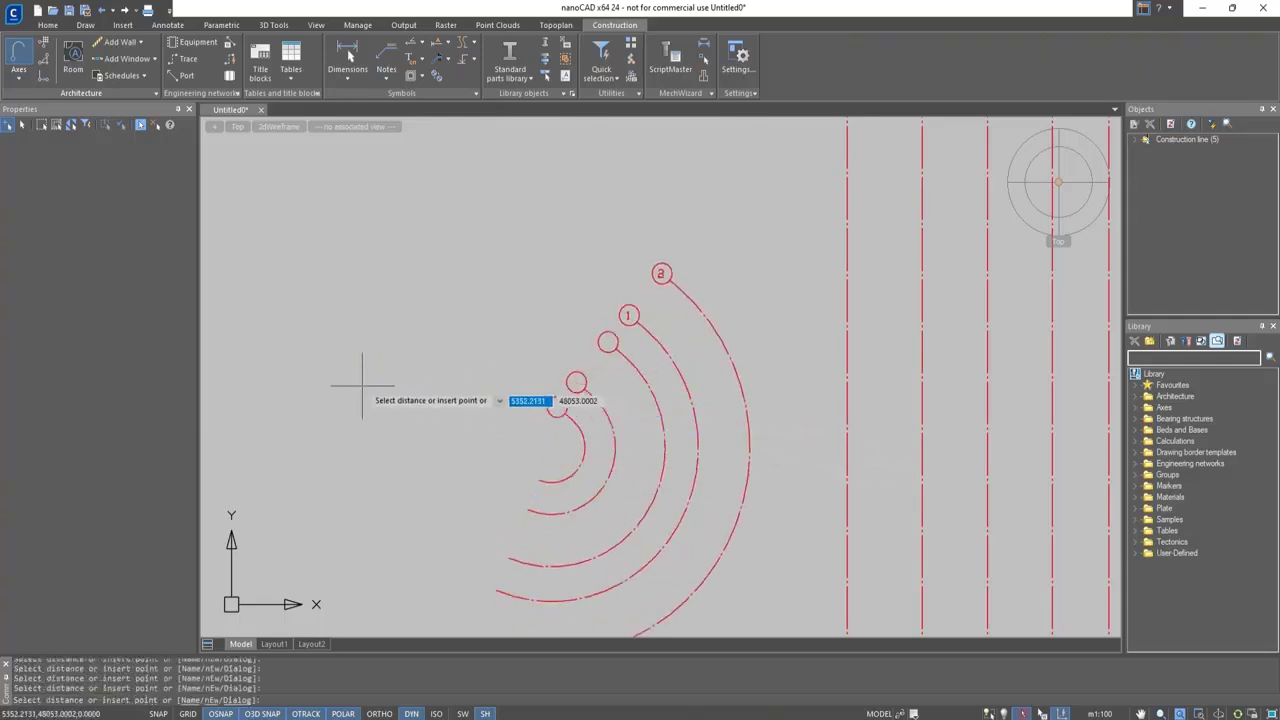
left_click(362, 384)
key("Escape")
Draw concentric circular construction axes 1 to 4 to the upper left of the arc axes, the innermost with a radius of about 2,900
left_click(18, 70)
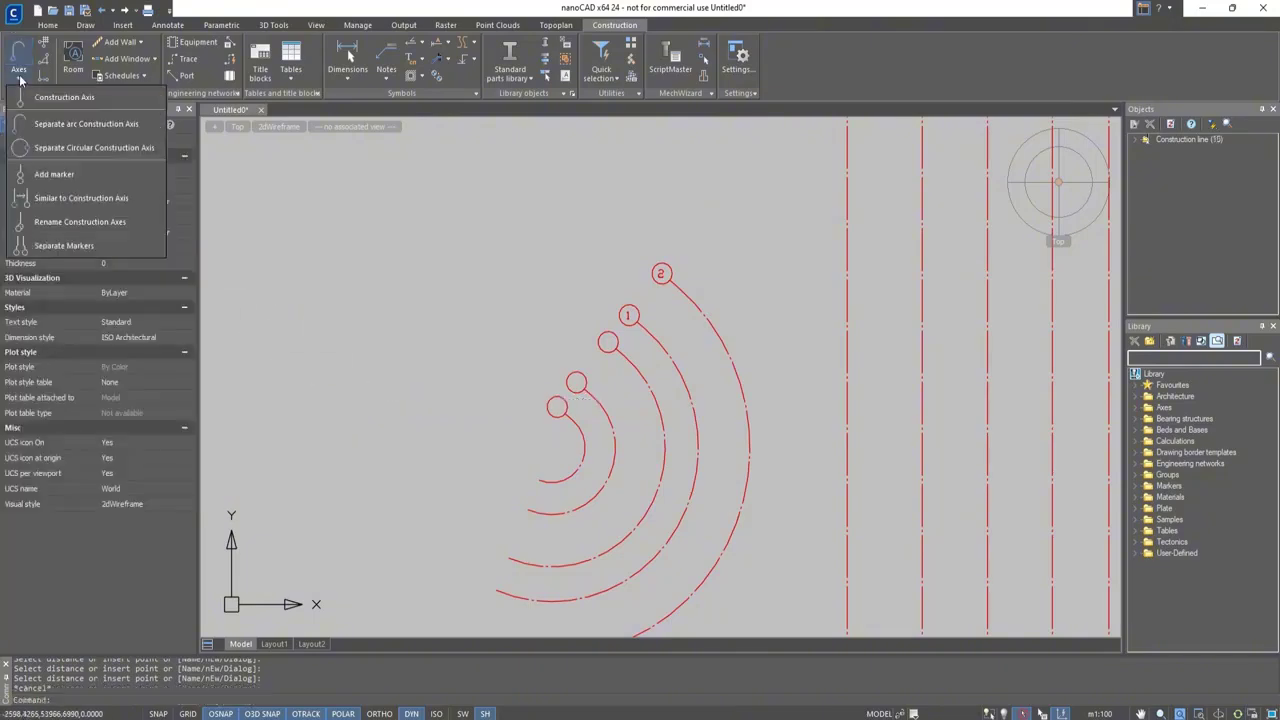
left_click(50, 153)
left_click(331, 258)
left_click(362, 208)
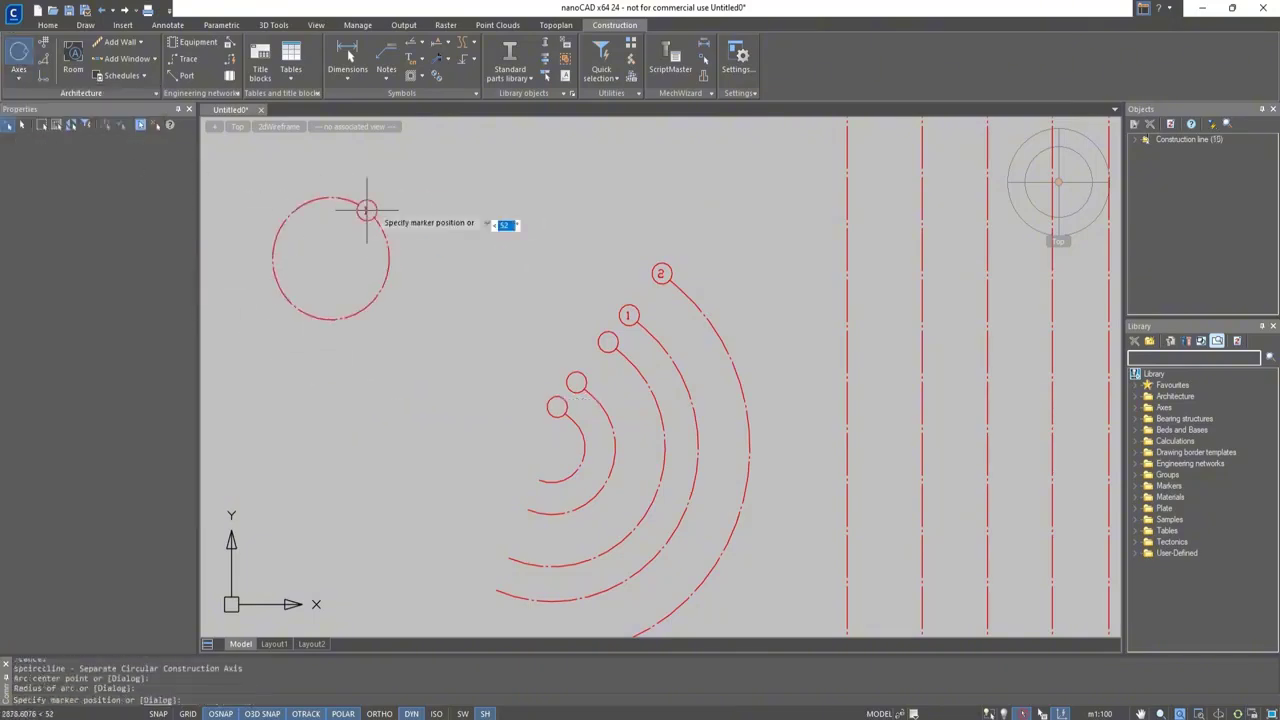
left_click(428, 197)
left_click(410, 205)
left_click(440, 186)
left_click(480, 160)
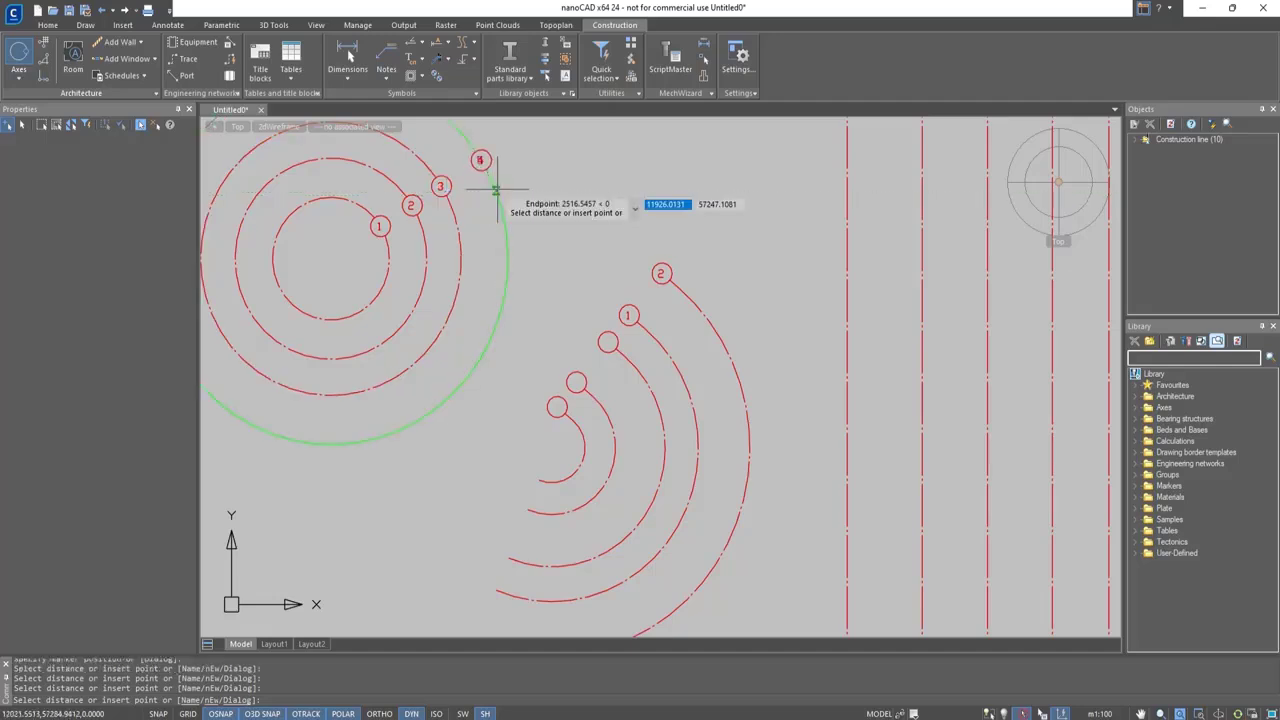
key("Escape")
Undo the circular and arc construction axes, leaving only the five straight axes
key("ctrl+z")
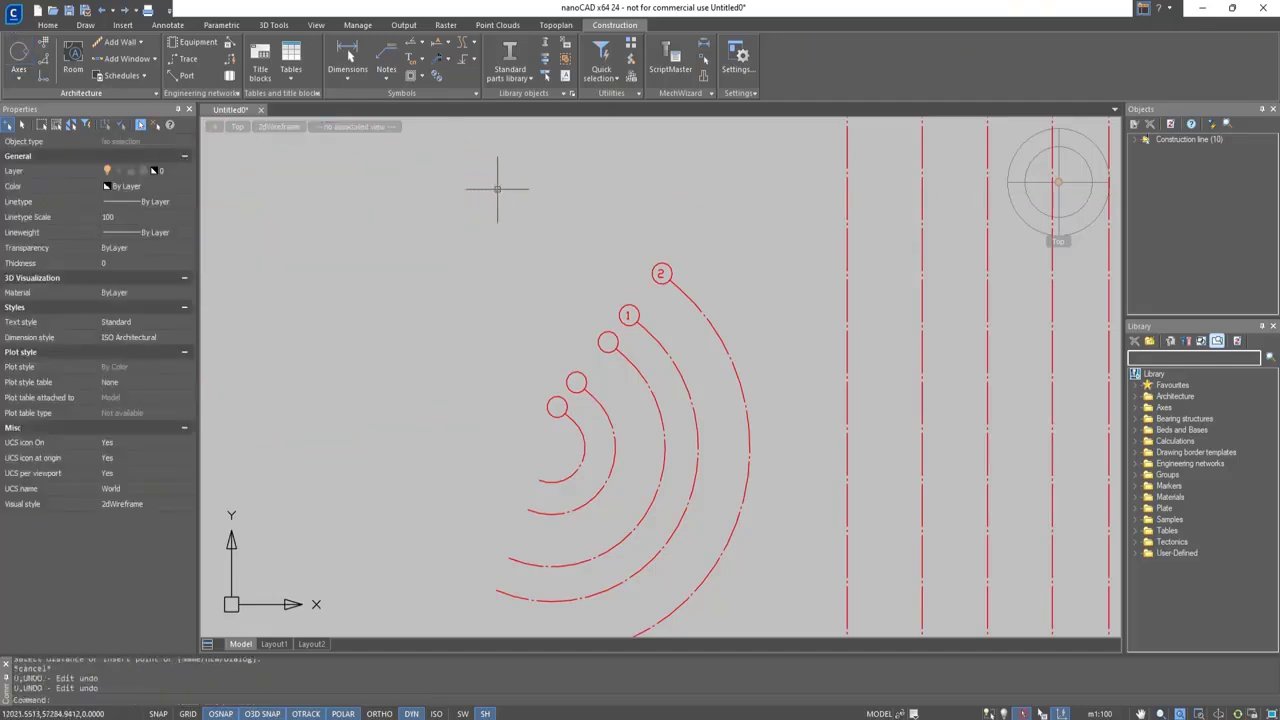
key("ctrl+z")
Add an extra marker named 2 to the bubble end of straight construction axis 1
middle_click_drag(826, 551, 646, 237)
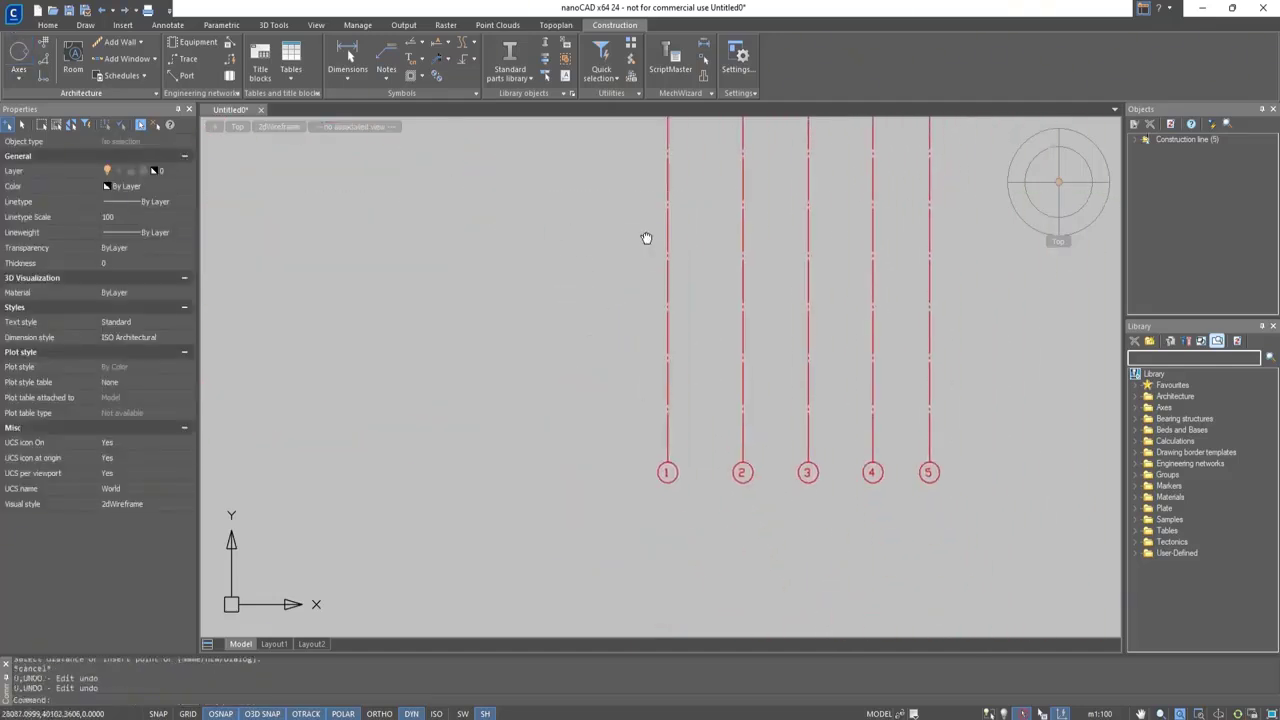
left_click(20, 80)
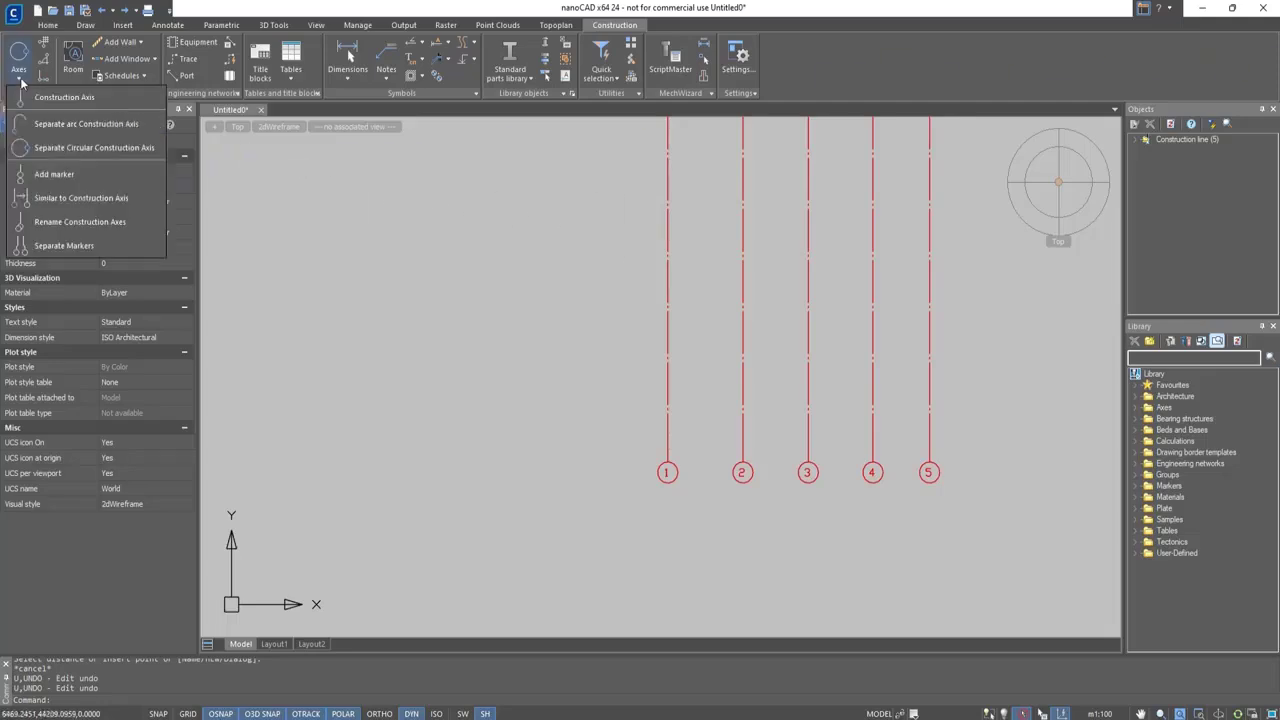
left_click(50, 174)
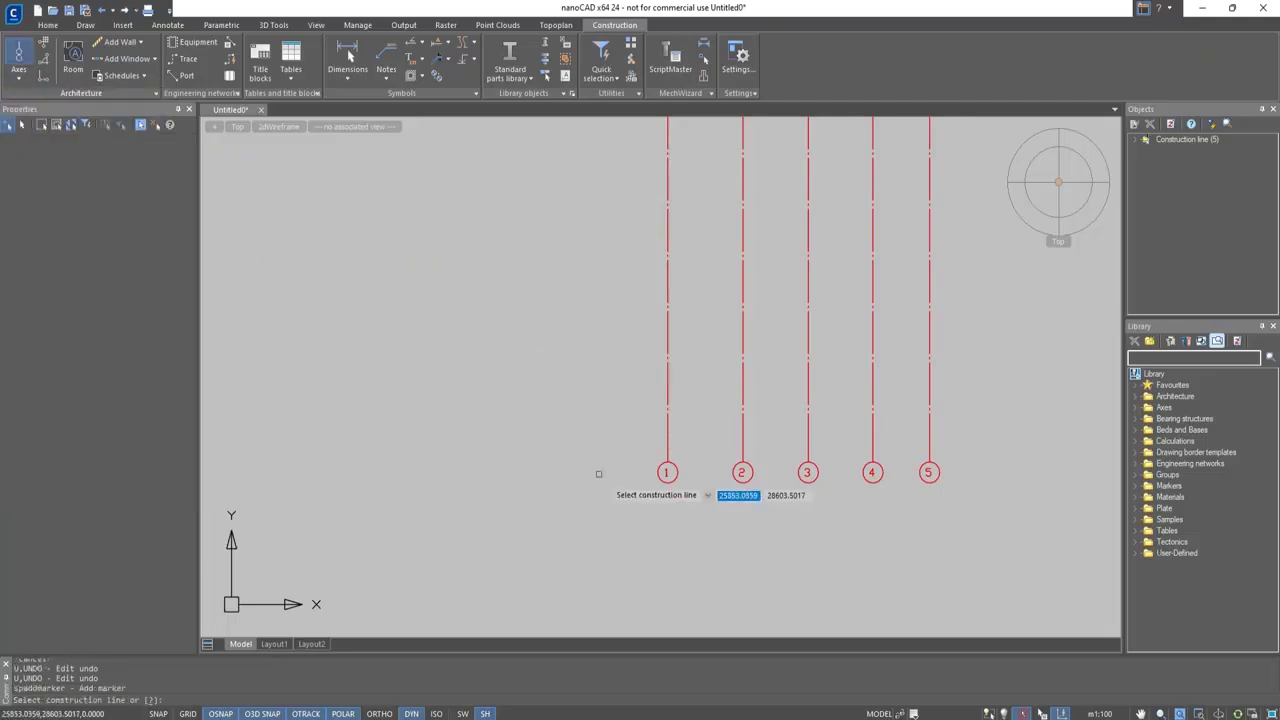
left_click(664, 479)
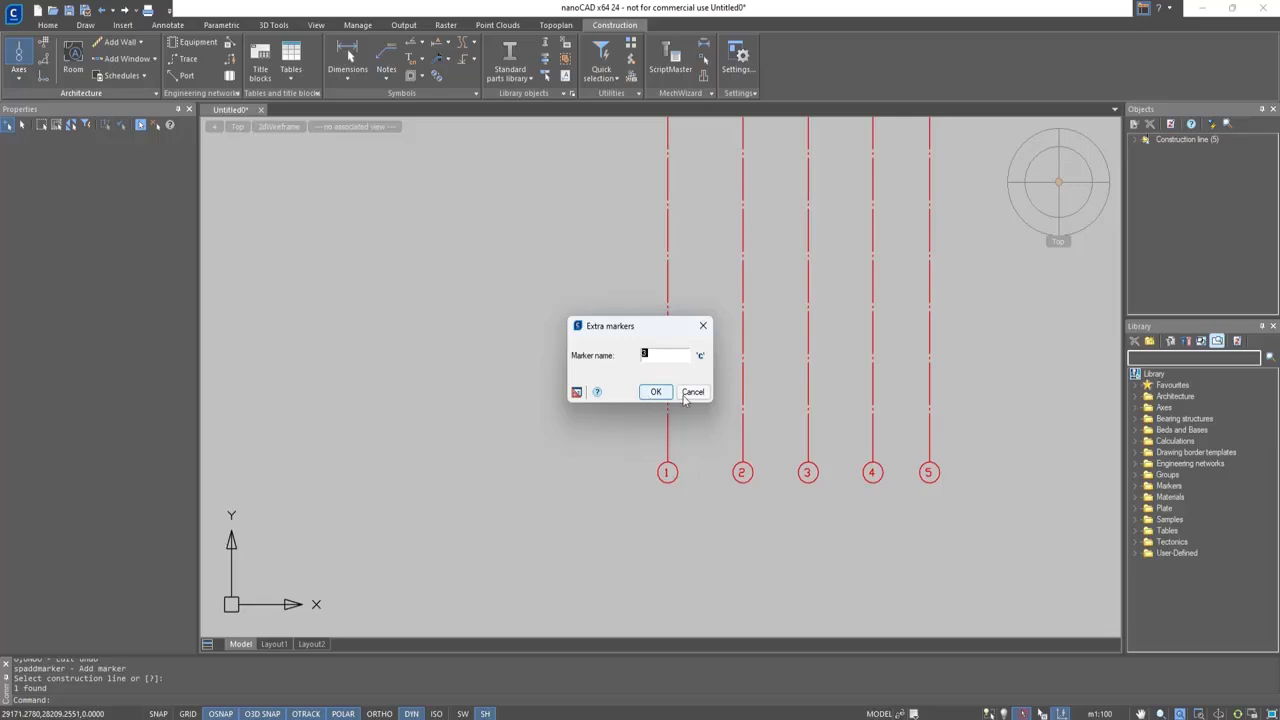
left_click(652, 391)
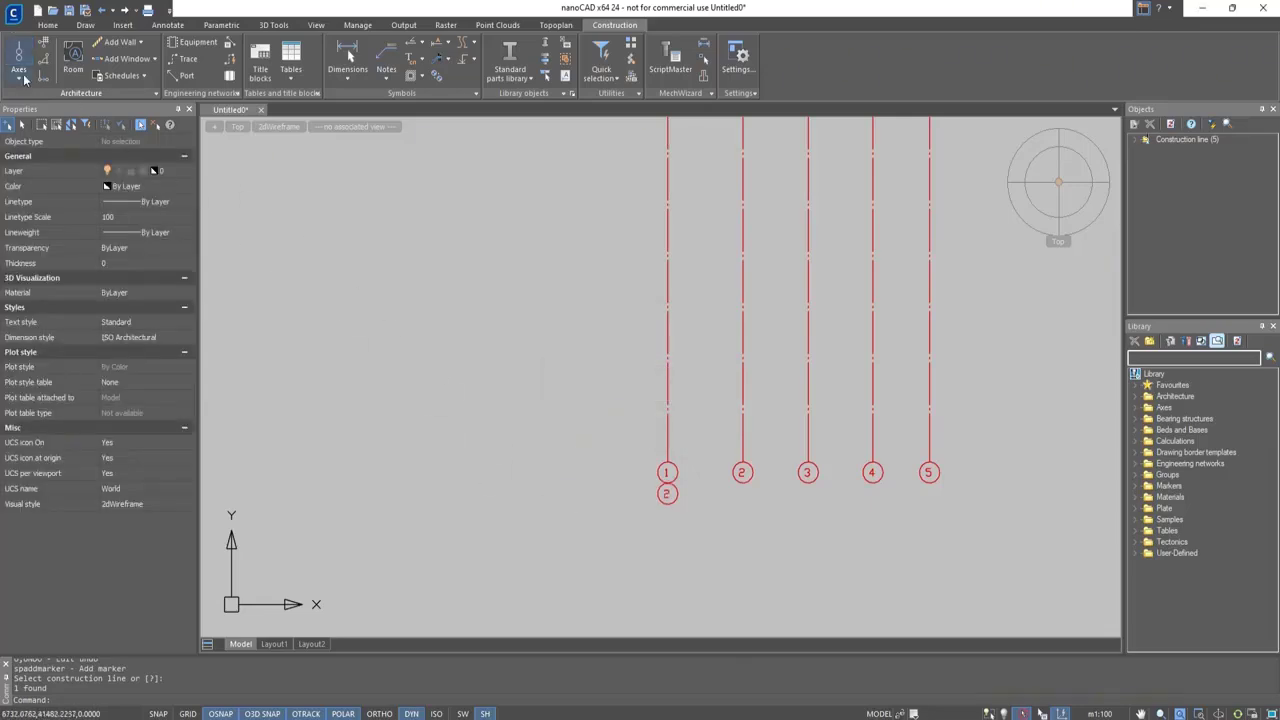
Create axes 6 and 7 to the right of axis 5 with Similar to Construction Axis, using axis 5 as the source
left_click(22, 78)
left_click(81, 198)
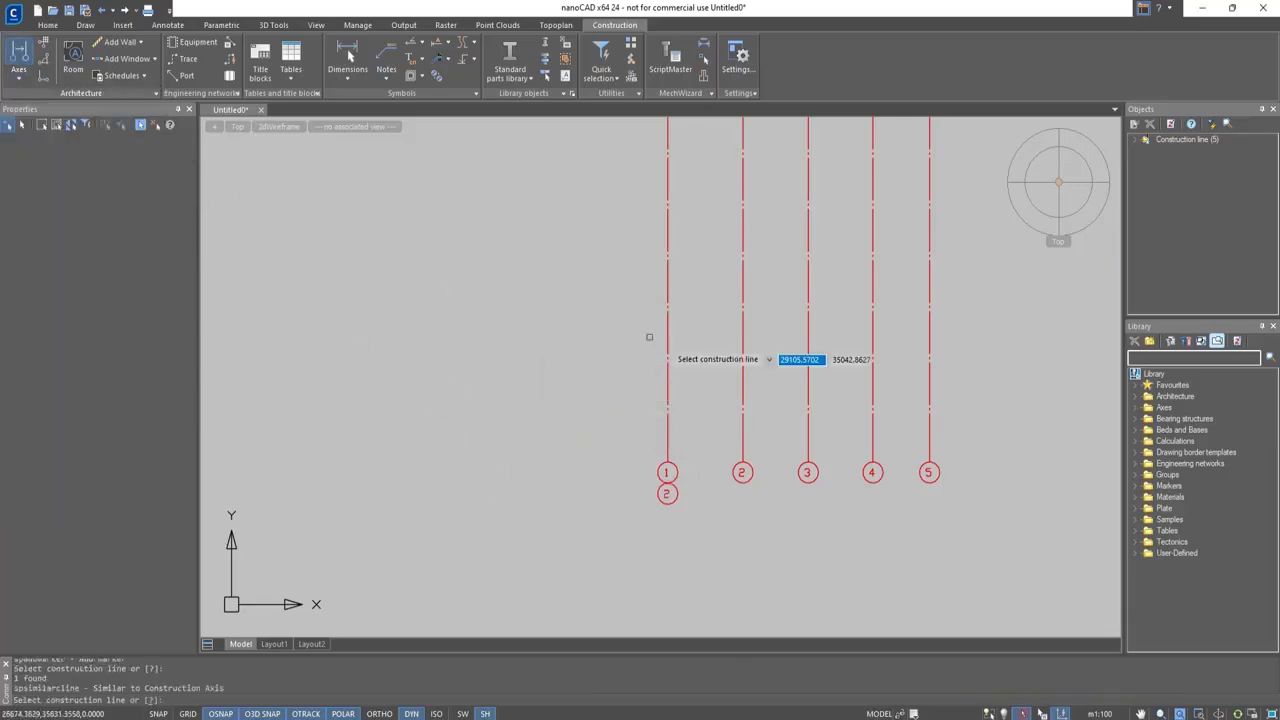
middle_click_drag(723, 362, 526, 360)
left_click(735, 414)
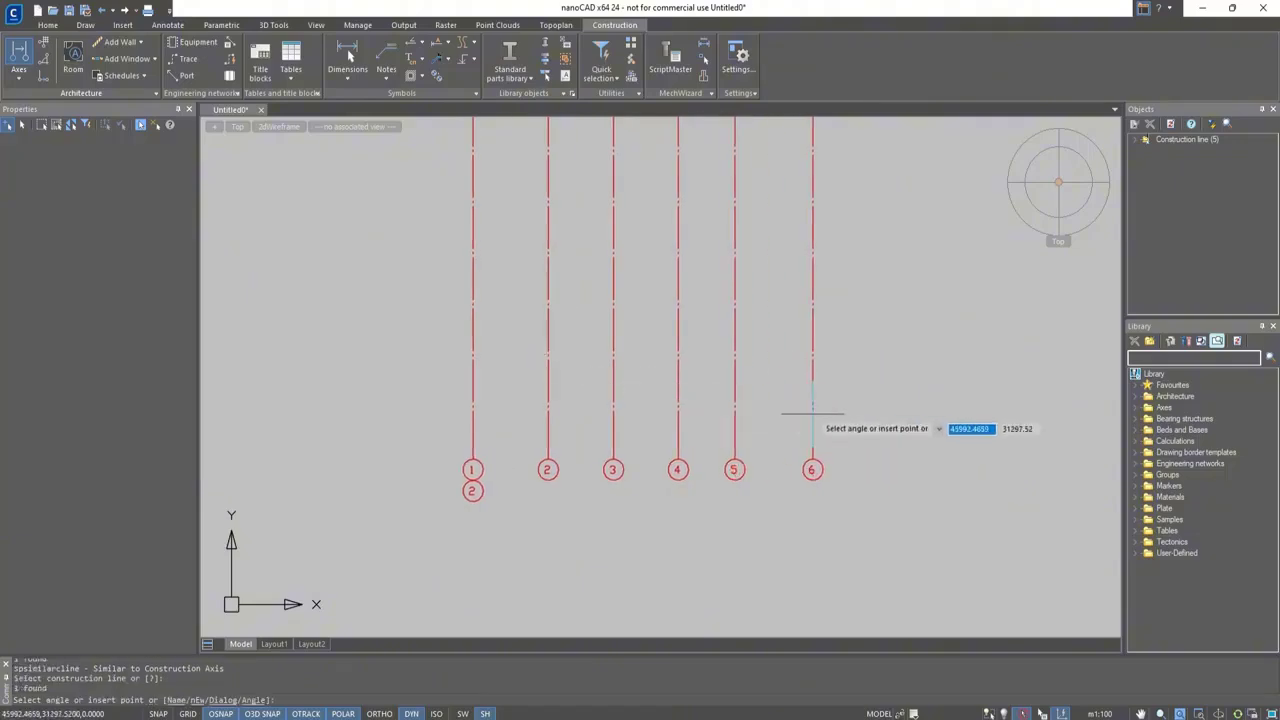
left_click(812, 413)
left_click(878, 420)
key("Escape")
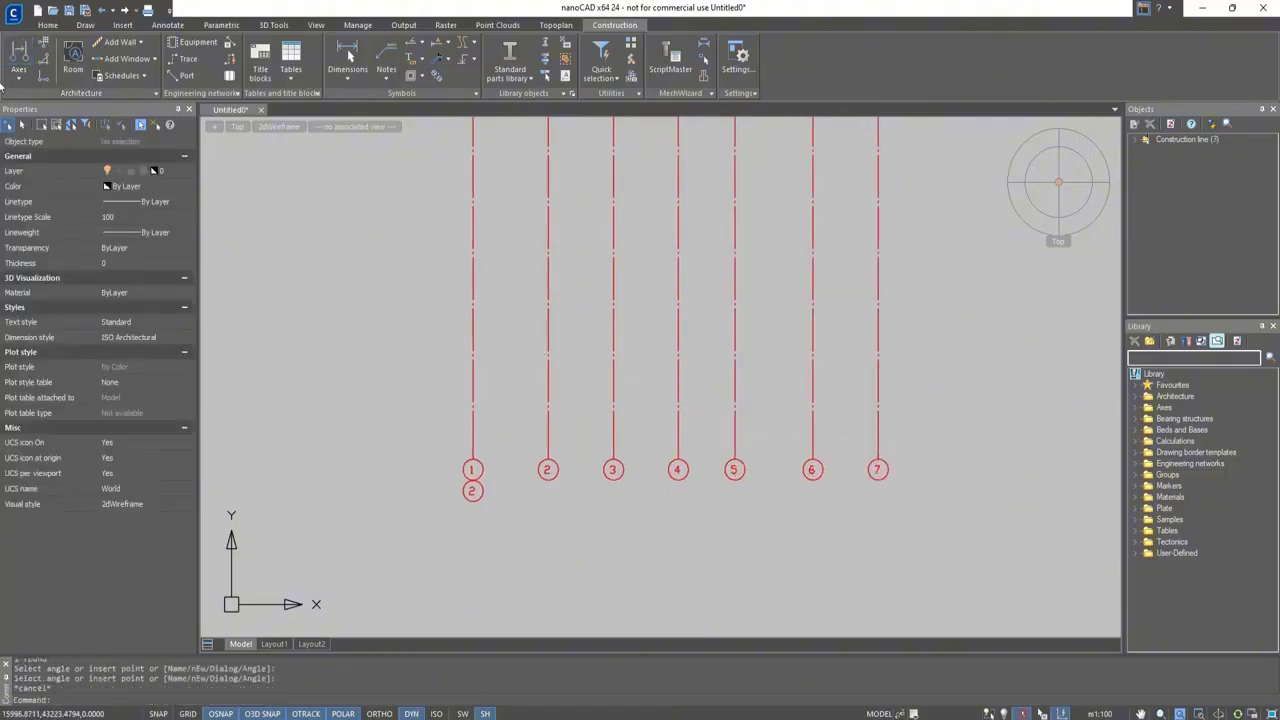
Rename construction axis 7 to 11 with ascending order enabled
left_click(12, 80)
left_click(60, 216)
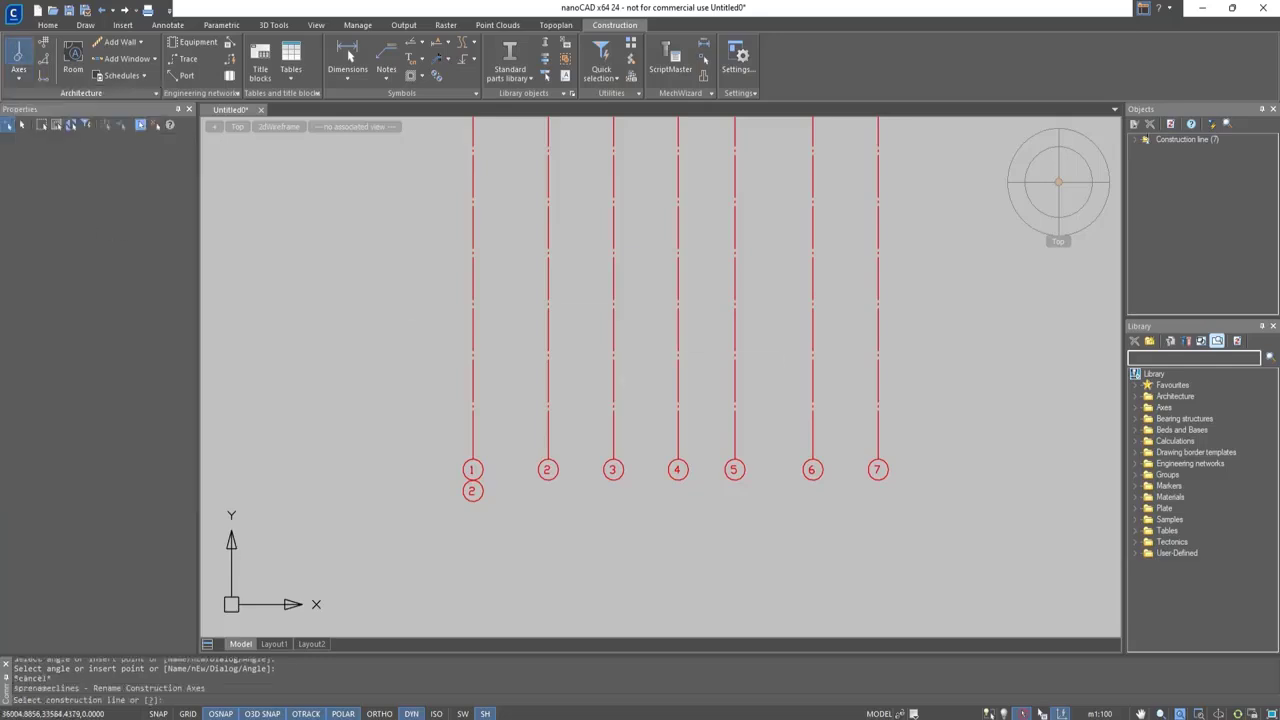
left_click(876, 469)
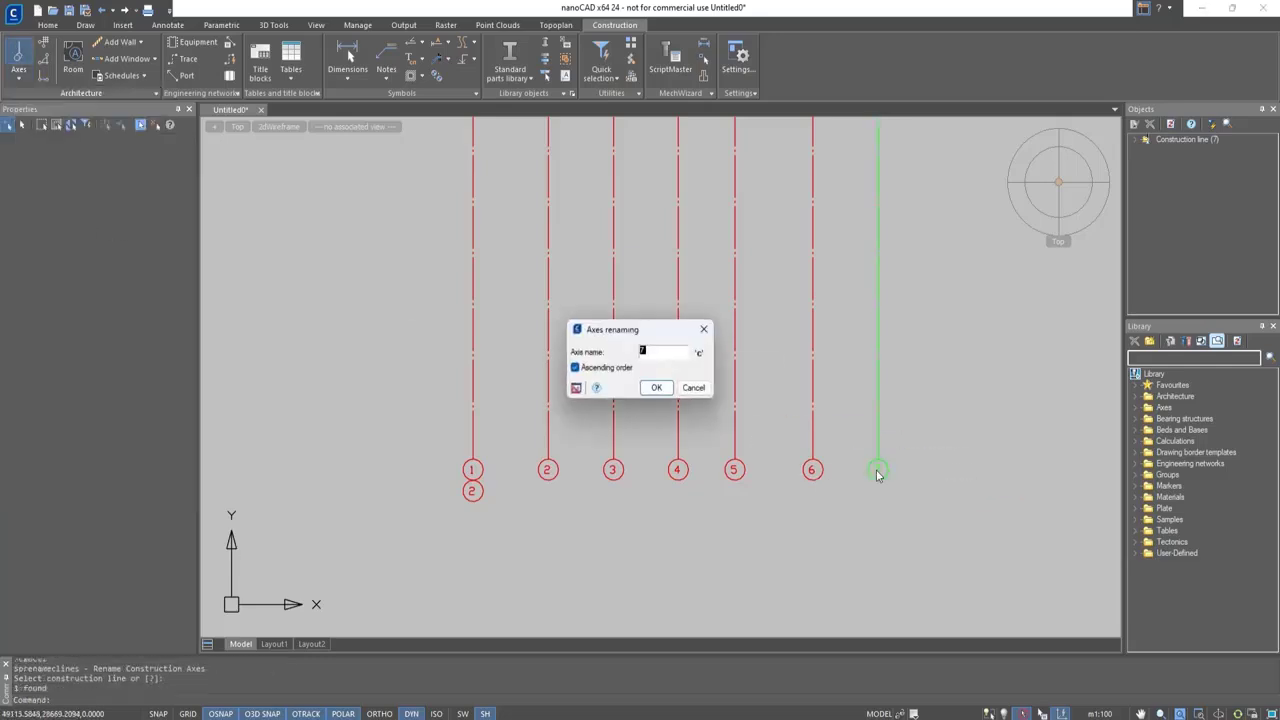
left_click(652, 385)
Move construction axis 4 onto axis 3 so that the two axes coincide
left_click(679, 422)
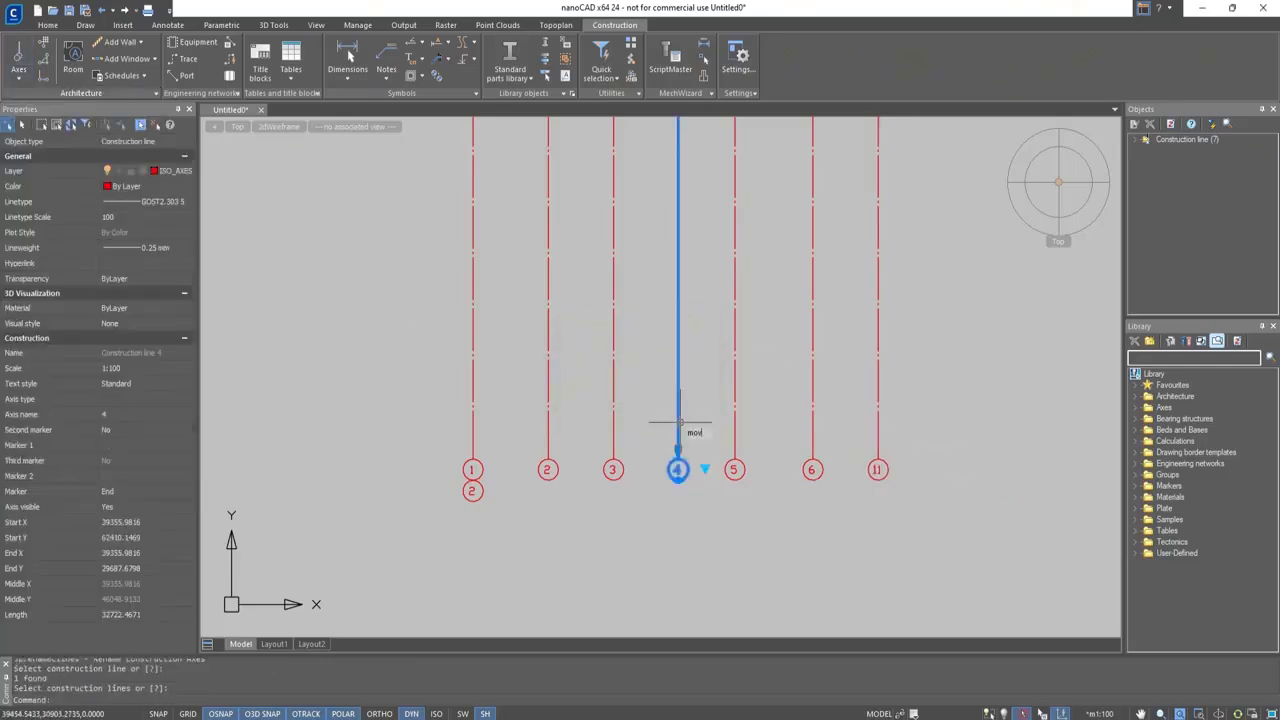
type("m")
key("Return")
scroll(679, 422, "up", 3)
left_click(674, 466)
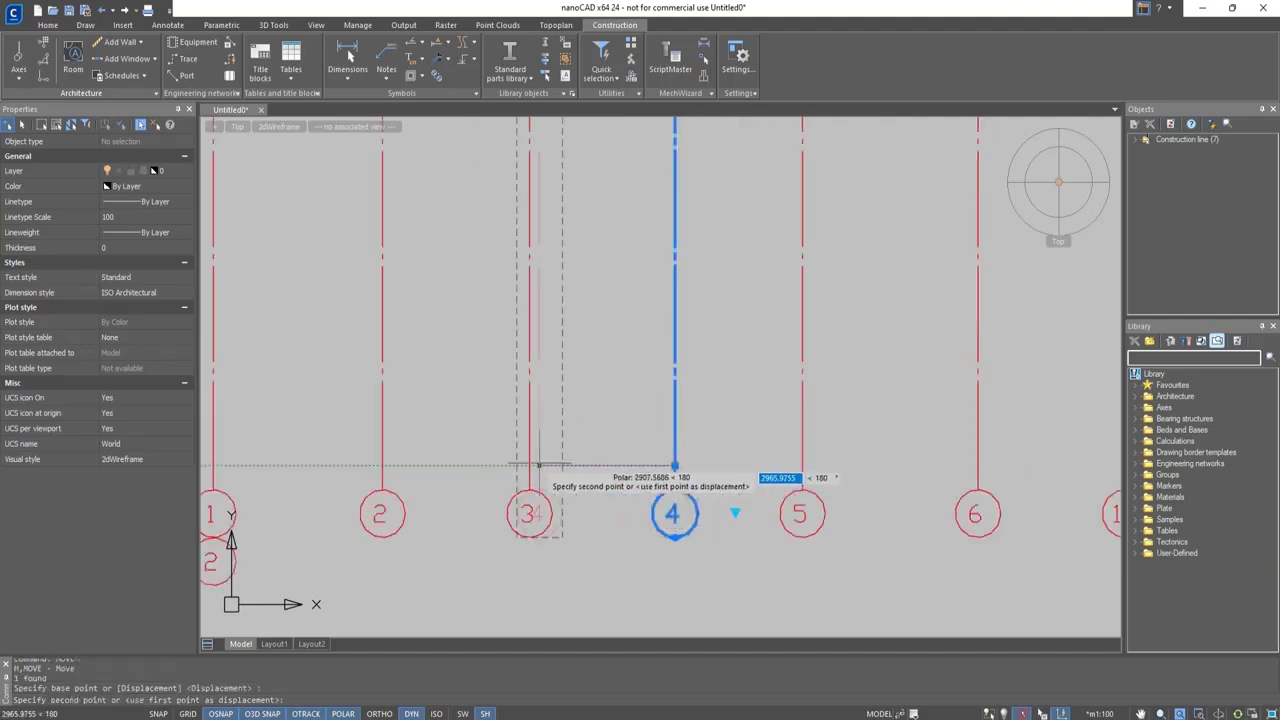
left_click(529, 466)
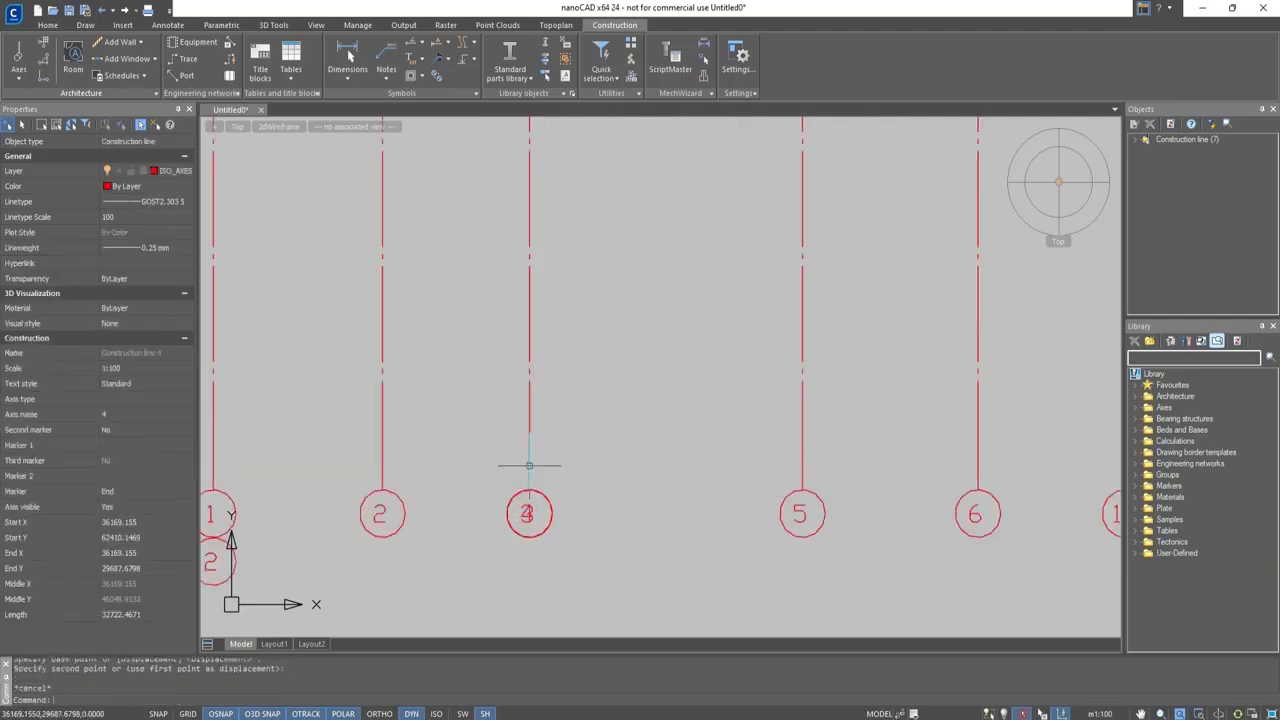
Apply Separate Markers to the overlapping construction axes 3 and 4
left_click(18, 62)
left_click(62, 150)
left_click(586, 514)
left_click(511, 430)
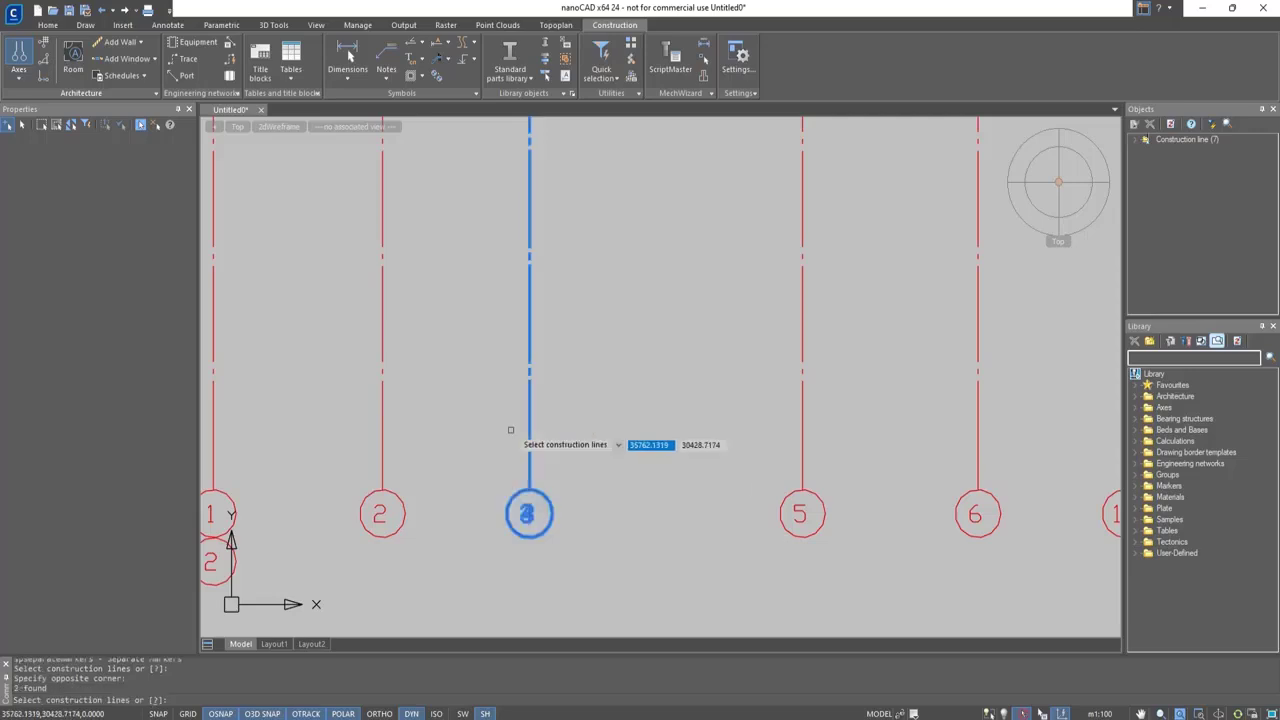
key("Return")
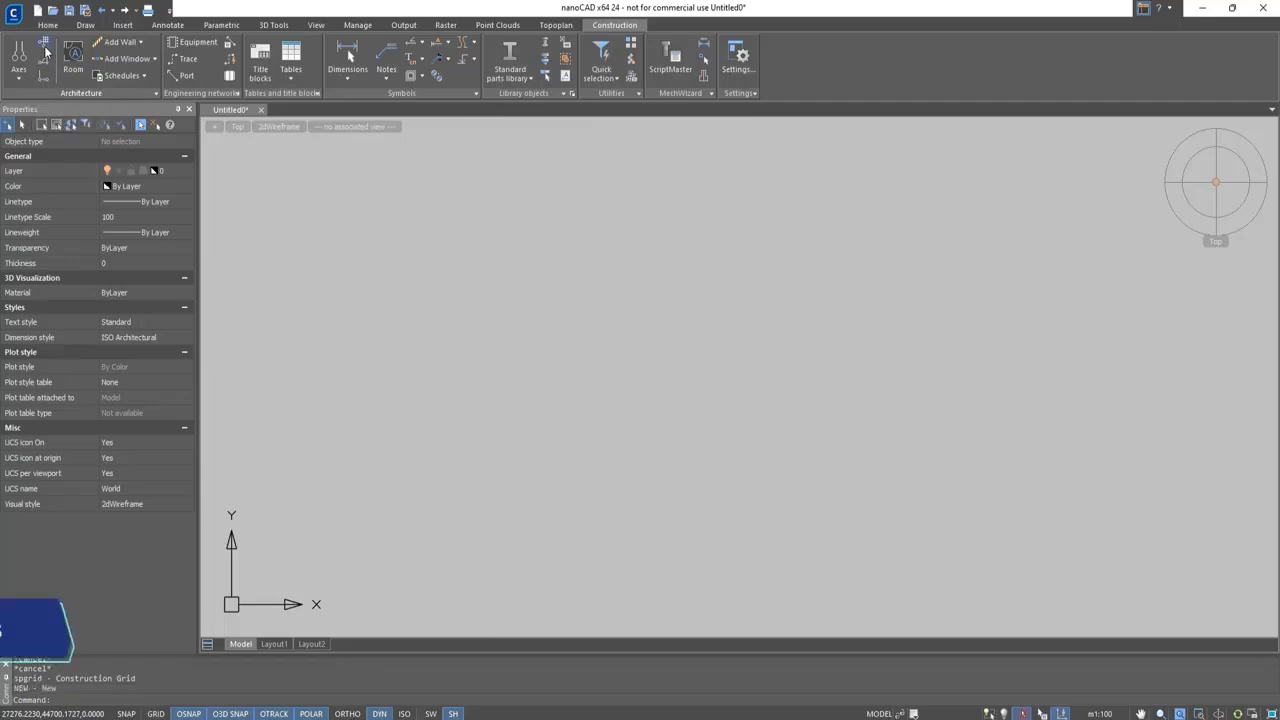
Start a construction grid in the new drawing and set its first alphabetical axis step to 3200 with a count of 1
left_click(45, 50)
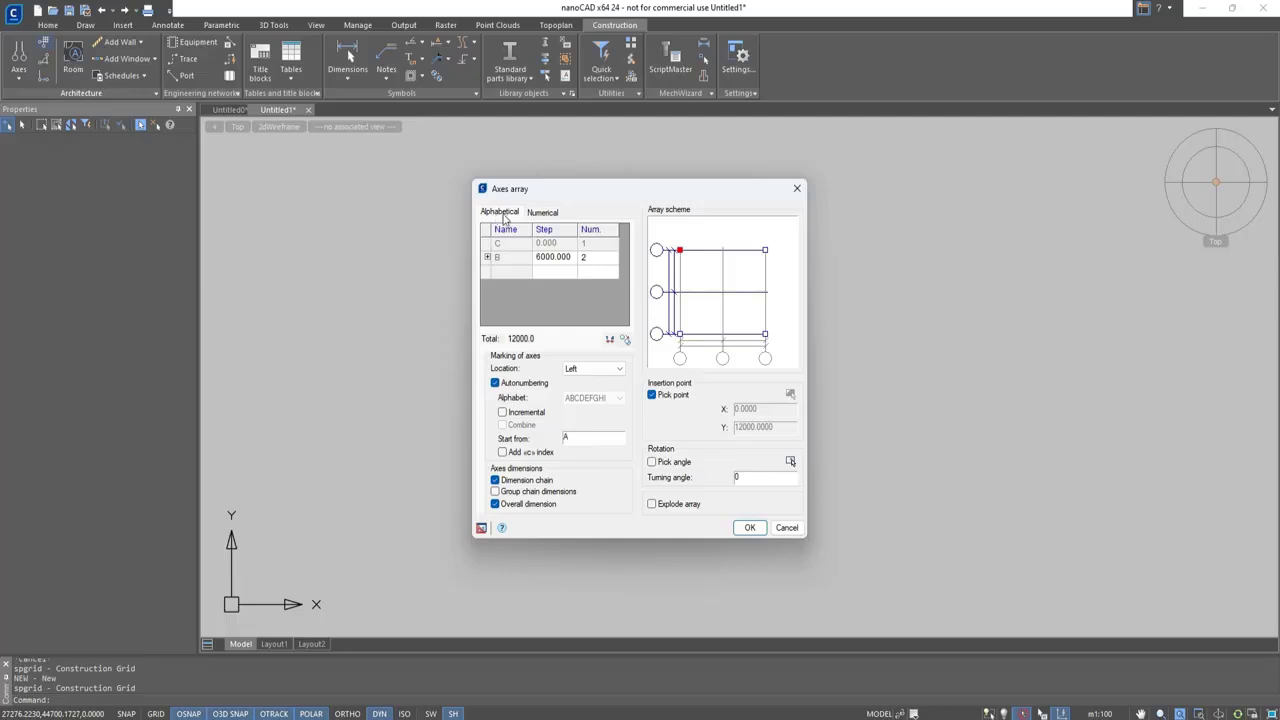
left_click(534, 213)
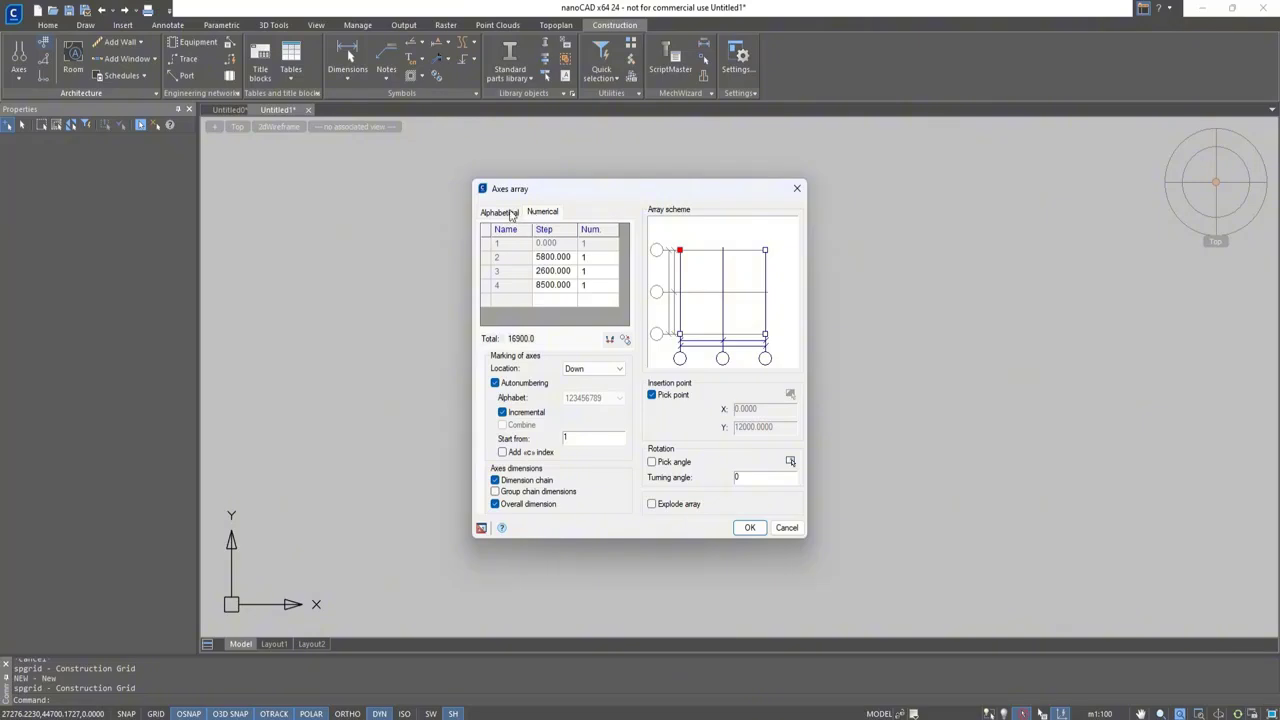
left_click(510, 213)
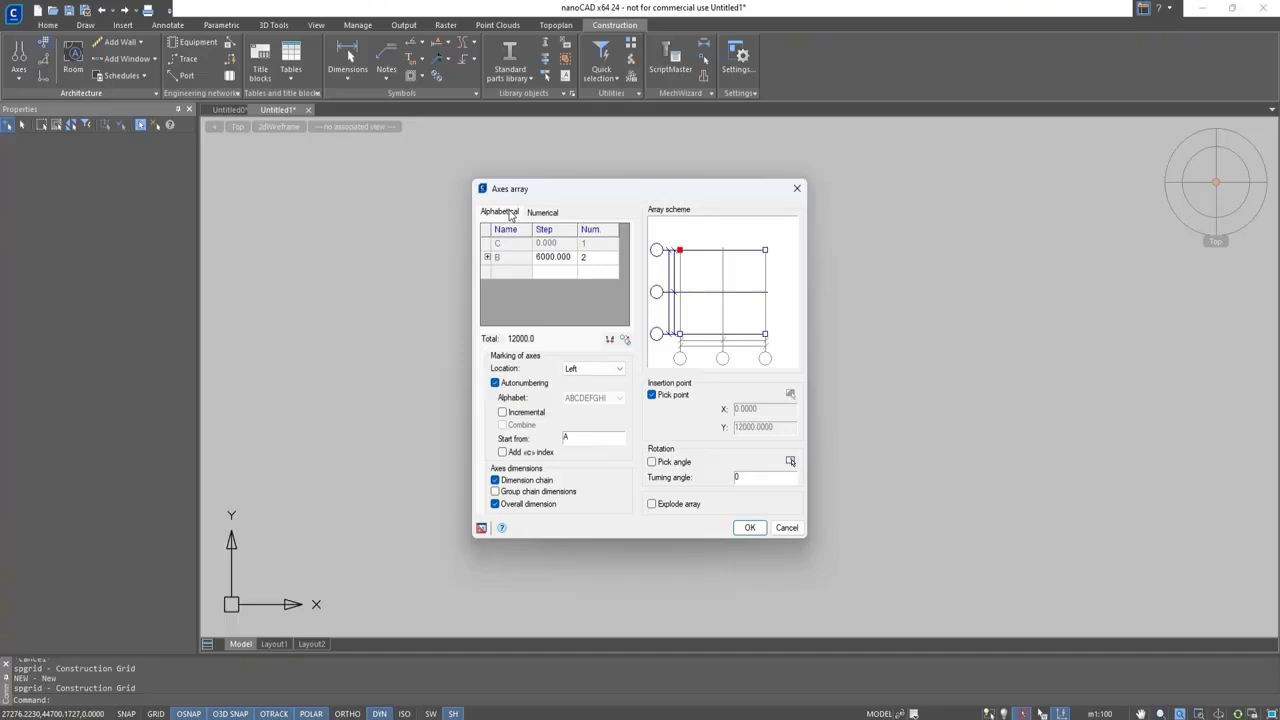
left_click(562, 262)
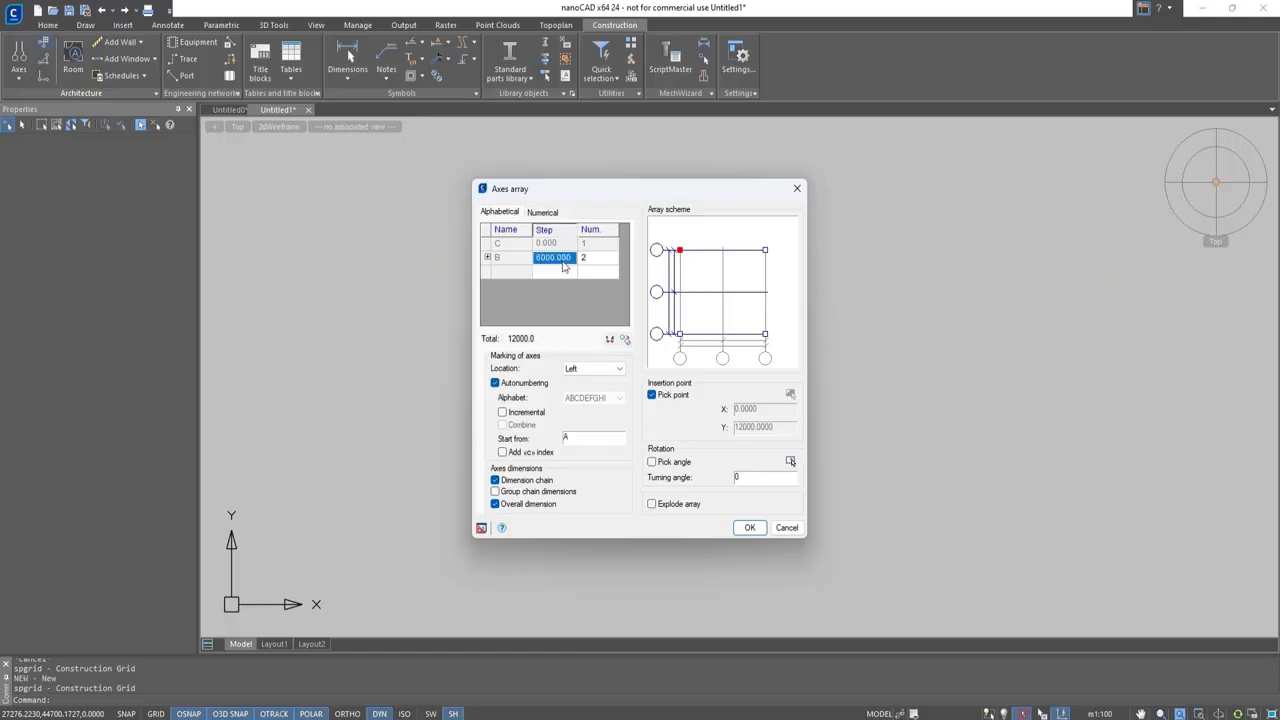
left_click(563, 264)
key("BackSpace")
key("BackSpace")
key("BackSpace")
key("BackSpace")
key("BackSpace")
key("BackSpace")
key("BackSpace")
key("BackSpace")
type("3200")
key("Tab")
type("1")
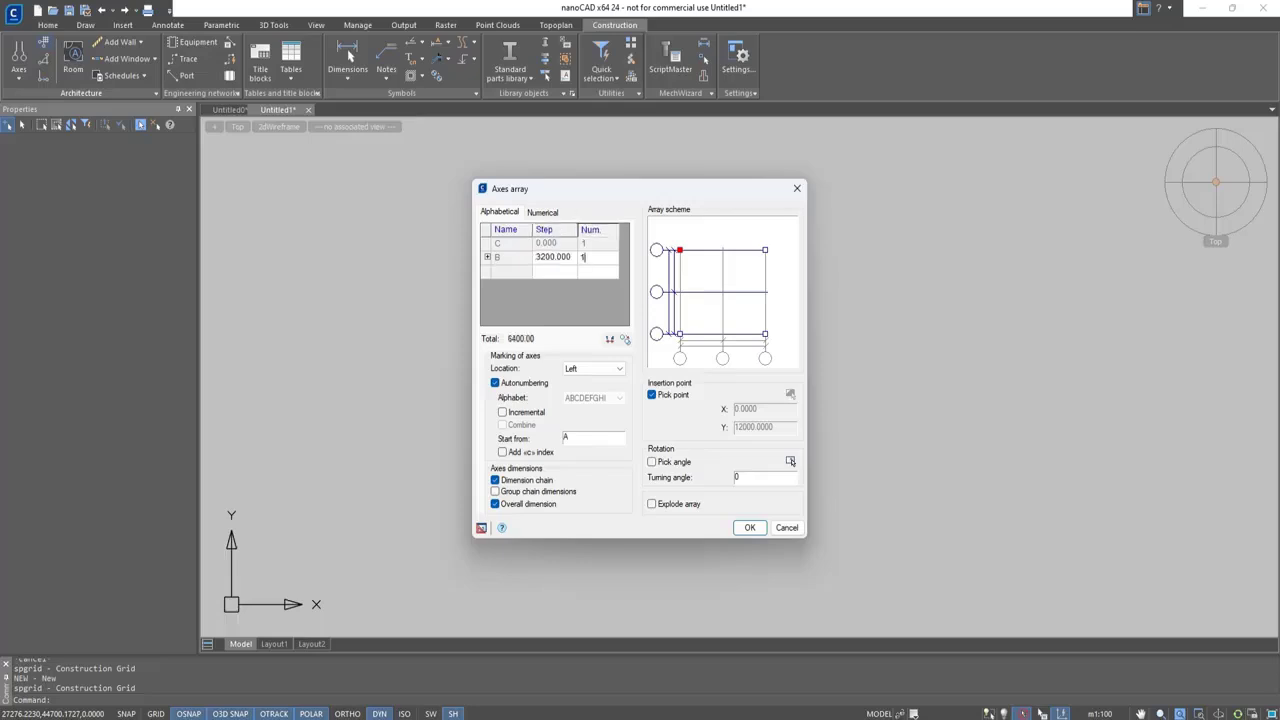
Add alphabetical axis steps of 1300 and 1900 below the 3200 step
left_click(563, 272)
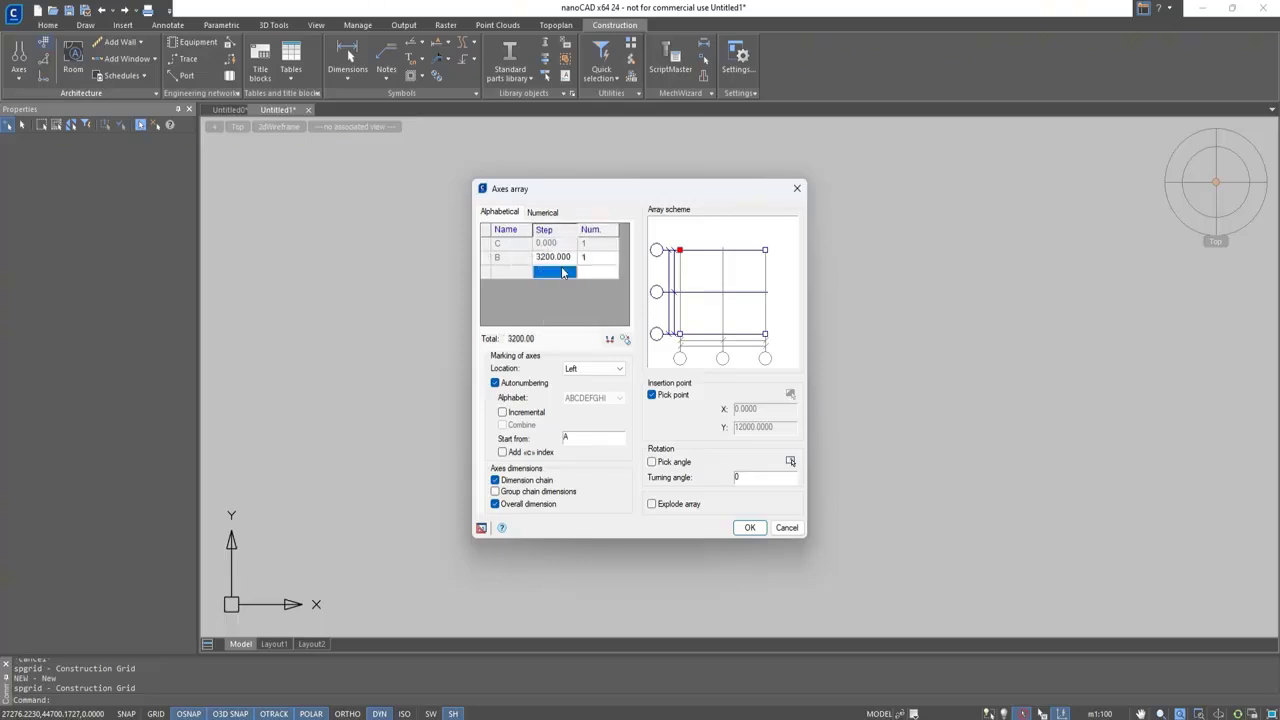
type("1300")
key("Return")
left_click(556, 287)
type("1900")
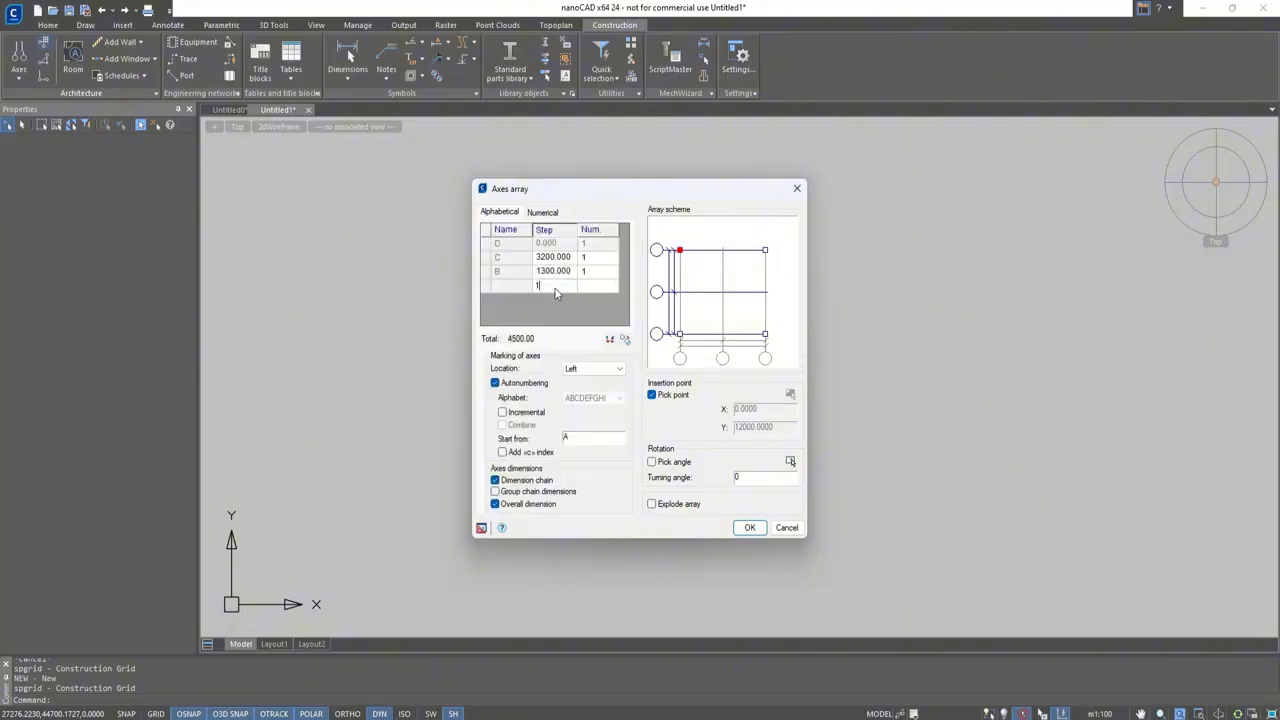
key("Return")
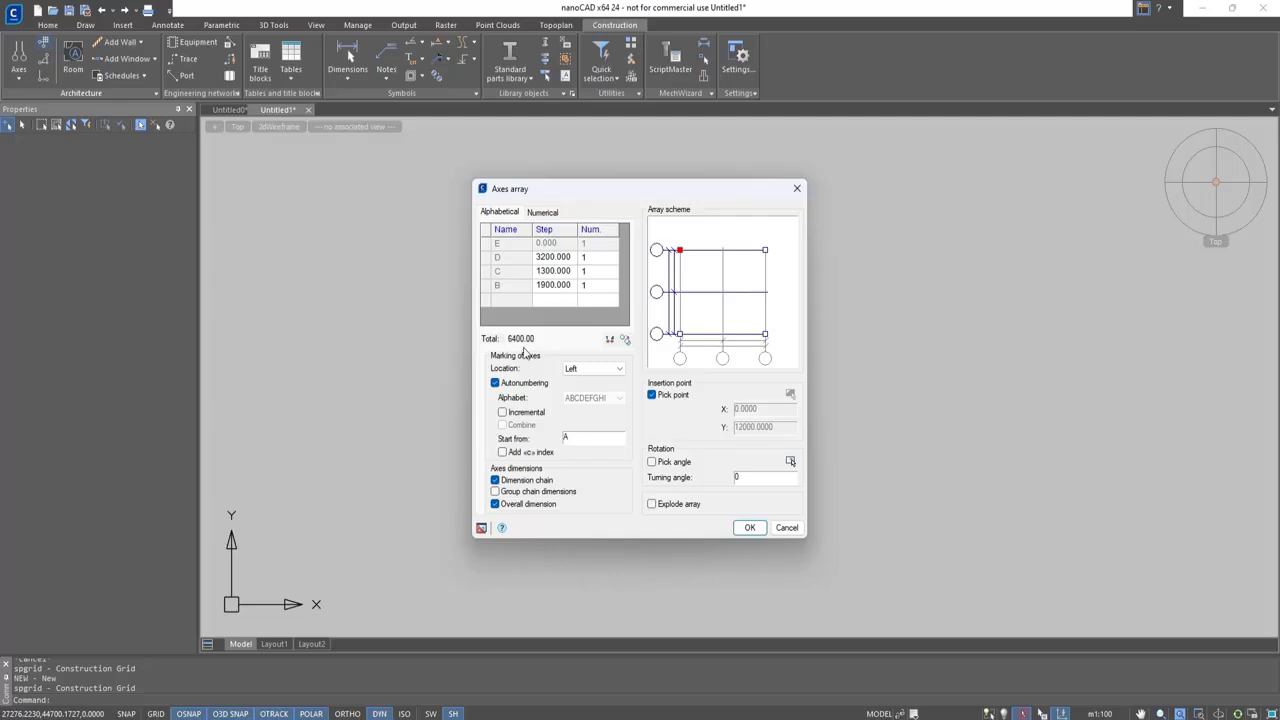
Set the count of the 1900 alphabetical step to 2 and add a 1300 step below it
left_click(598, 287)
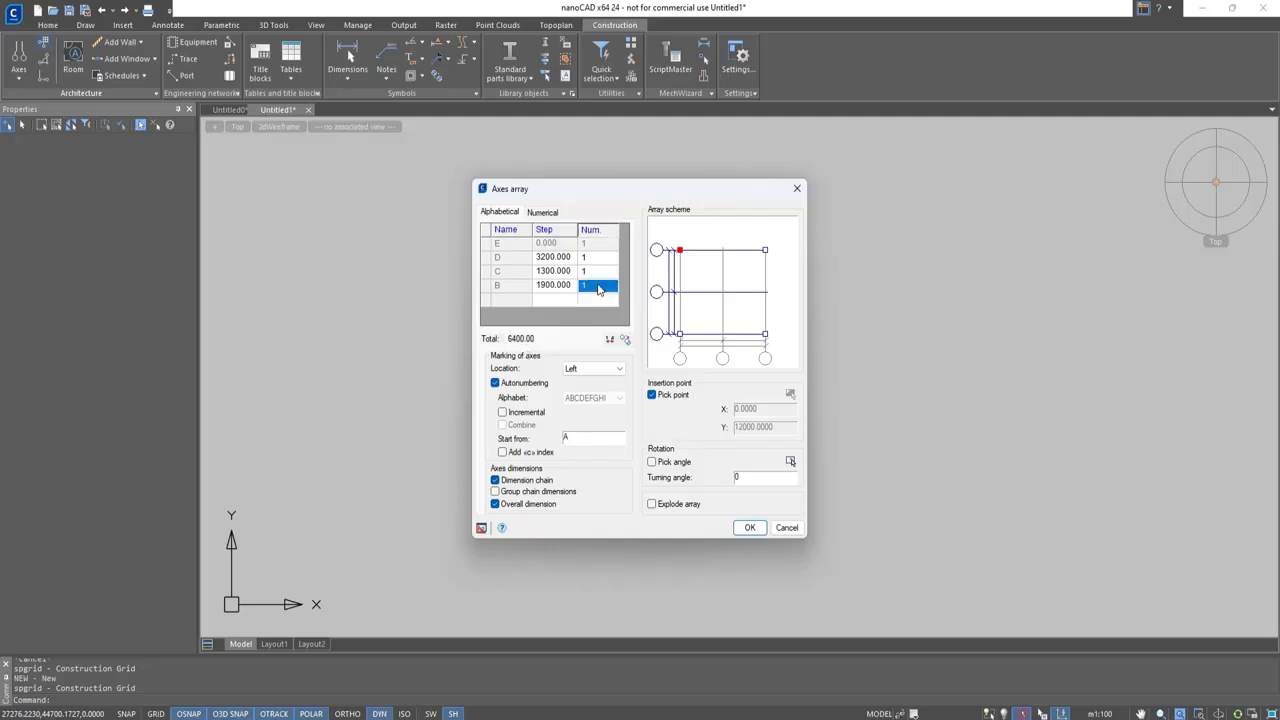
type("2")
key("Return")
left_click(566, 299)
type("1300")
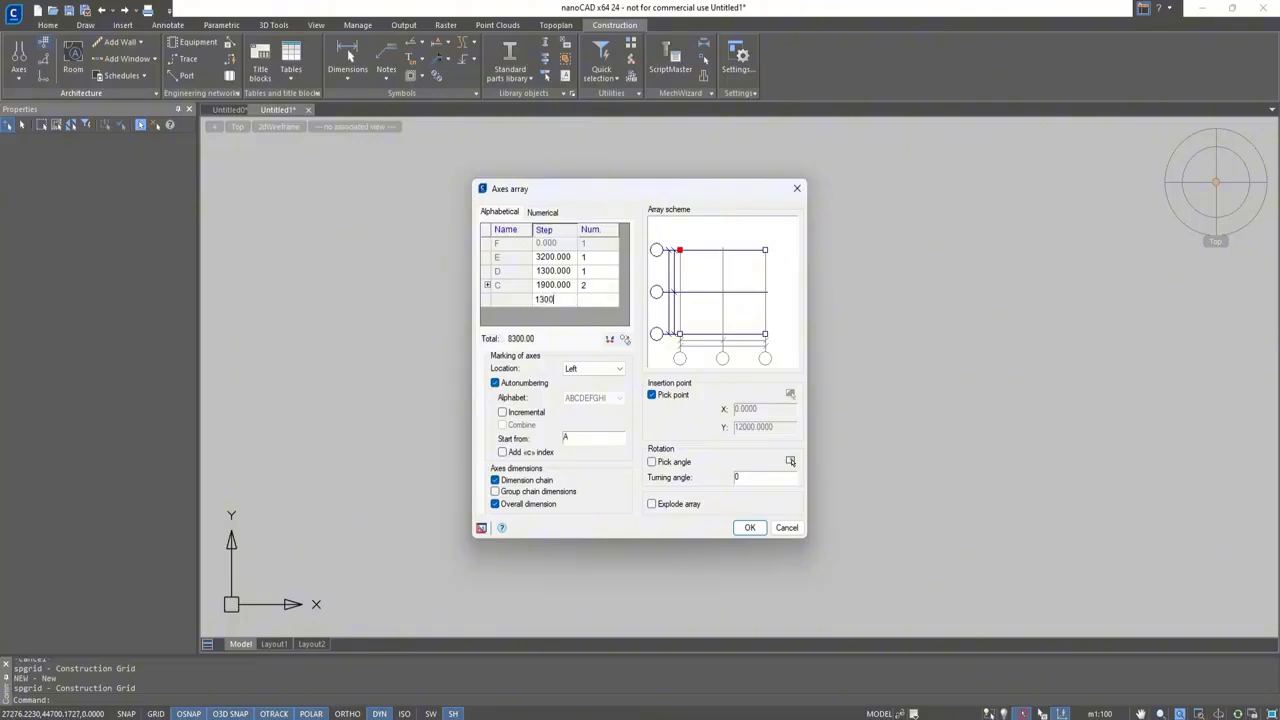
key("Return")
Complete the alphabetical axes by adding steps of 3900, 2600 and 1900 at the end of the list
left_click(558, 314)
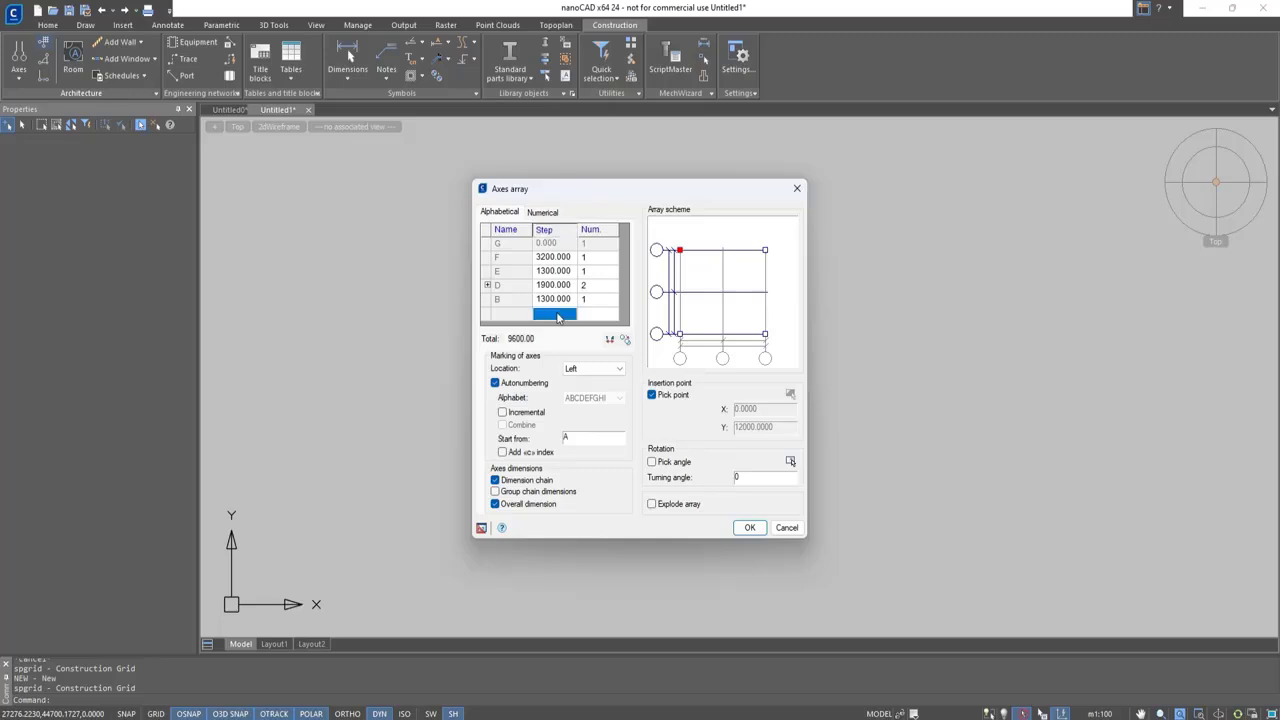
type("3900")
key("Return")
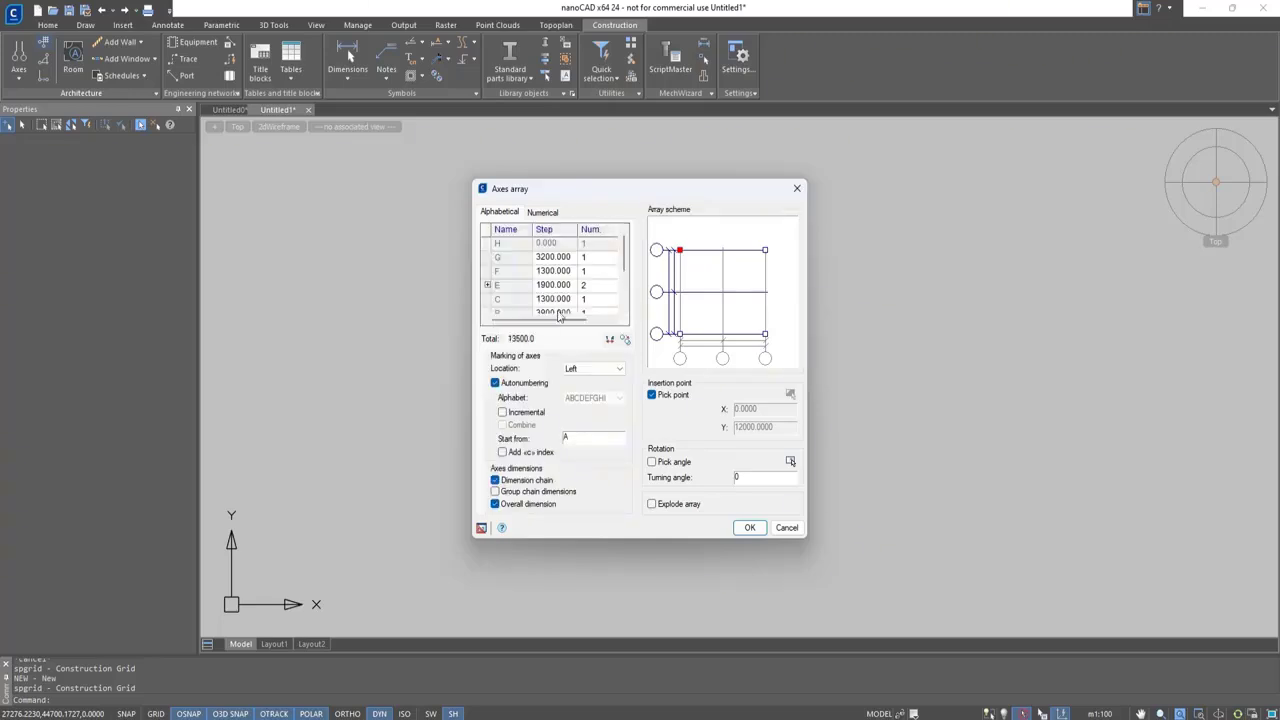
scroll(563, 304, "down", 2)
left_click(555, 278)
type("2600")
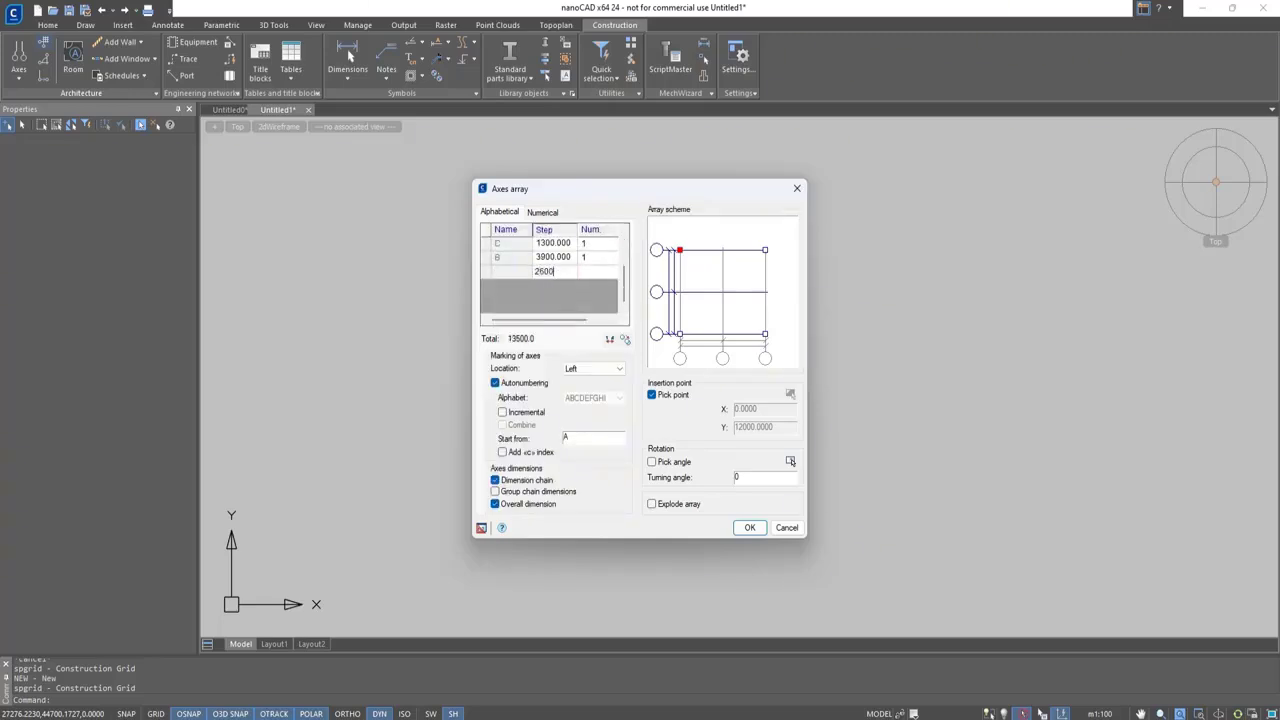
key("Return")
left_click(547, 289)
type("1900")
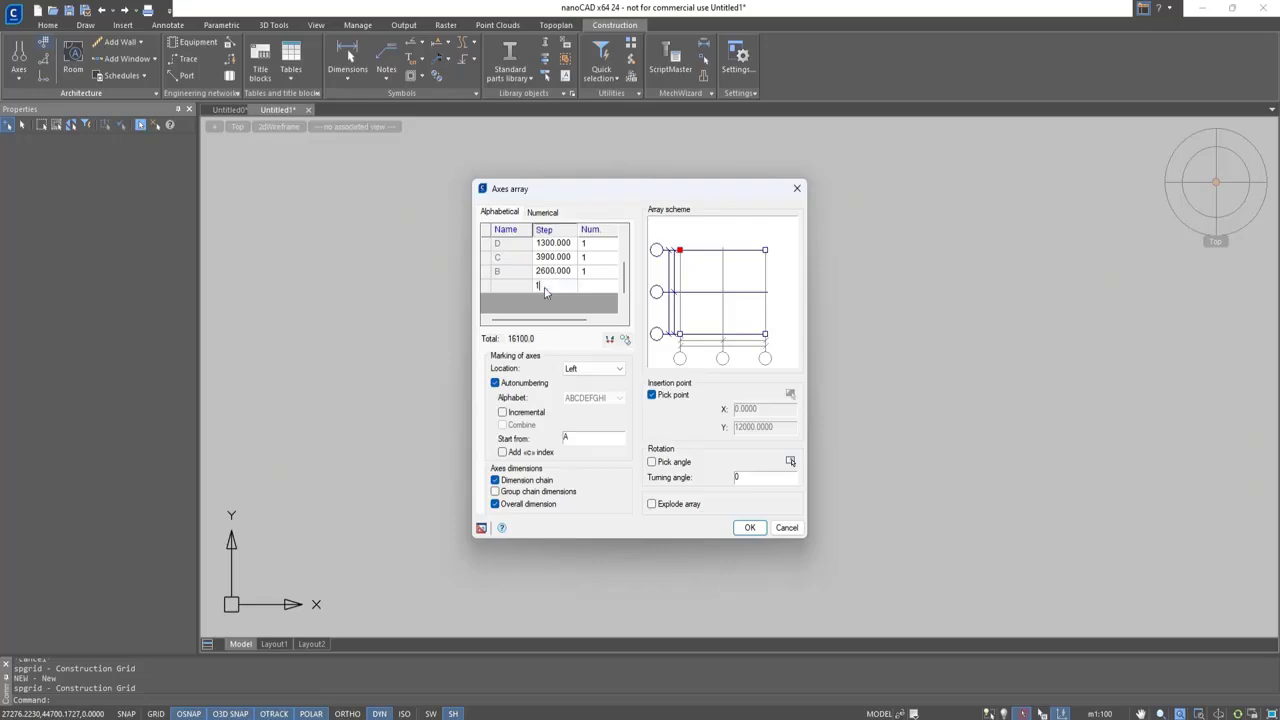
key("Return")
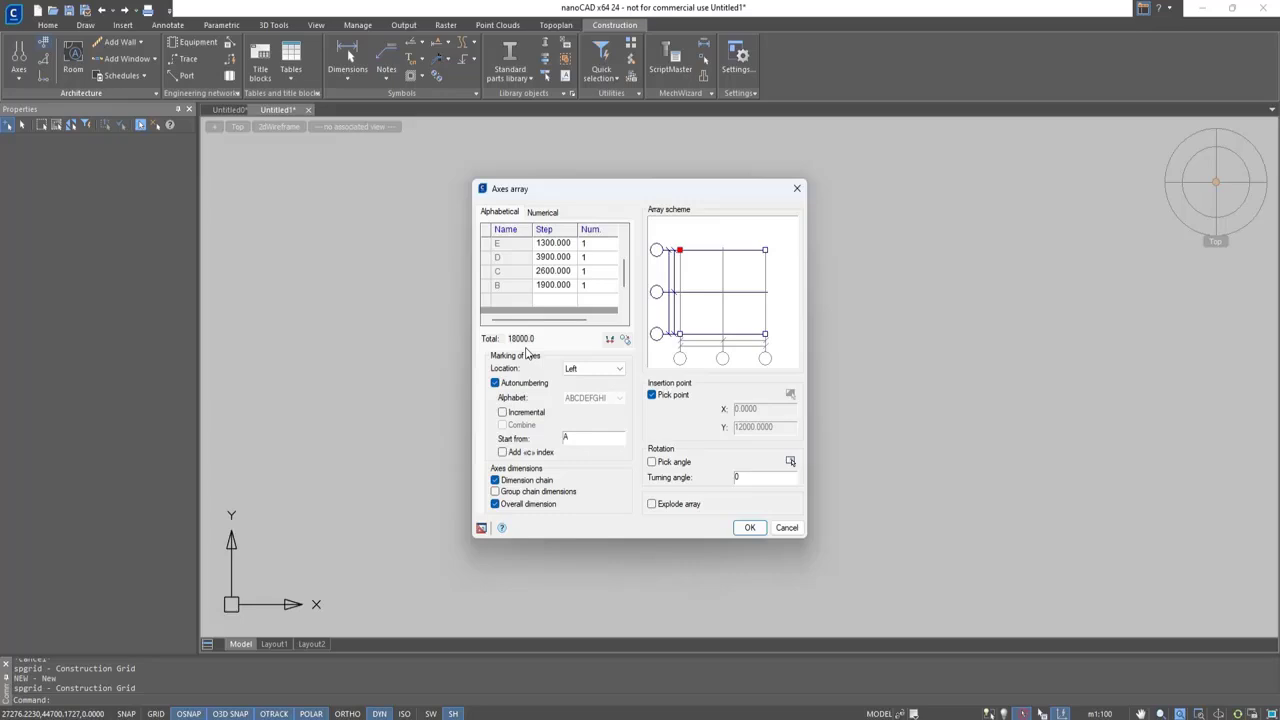
Set the numerical axis steps to 4000 for axis 2 and 2250 for axis 3
left_click(545, 214)
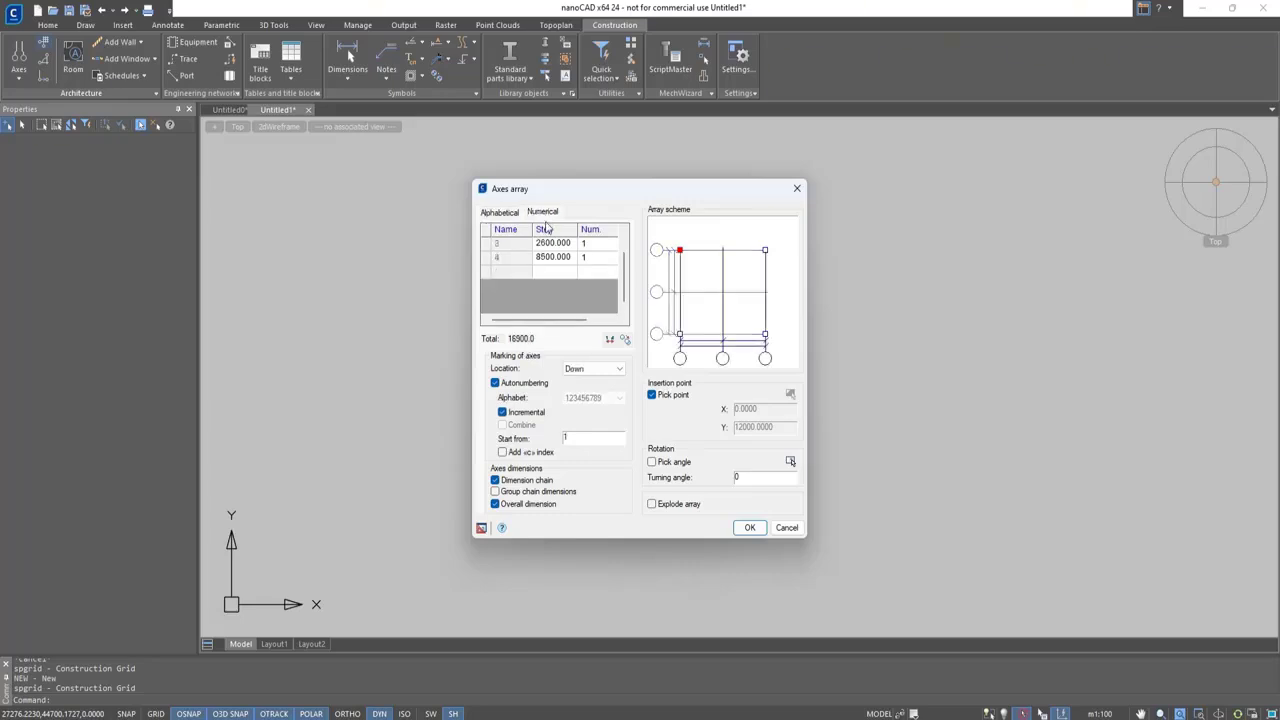
double_click(554, 258)
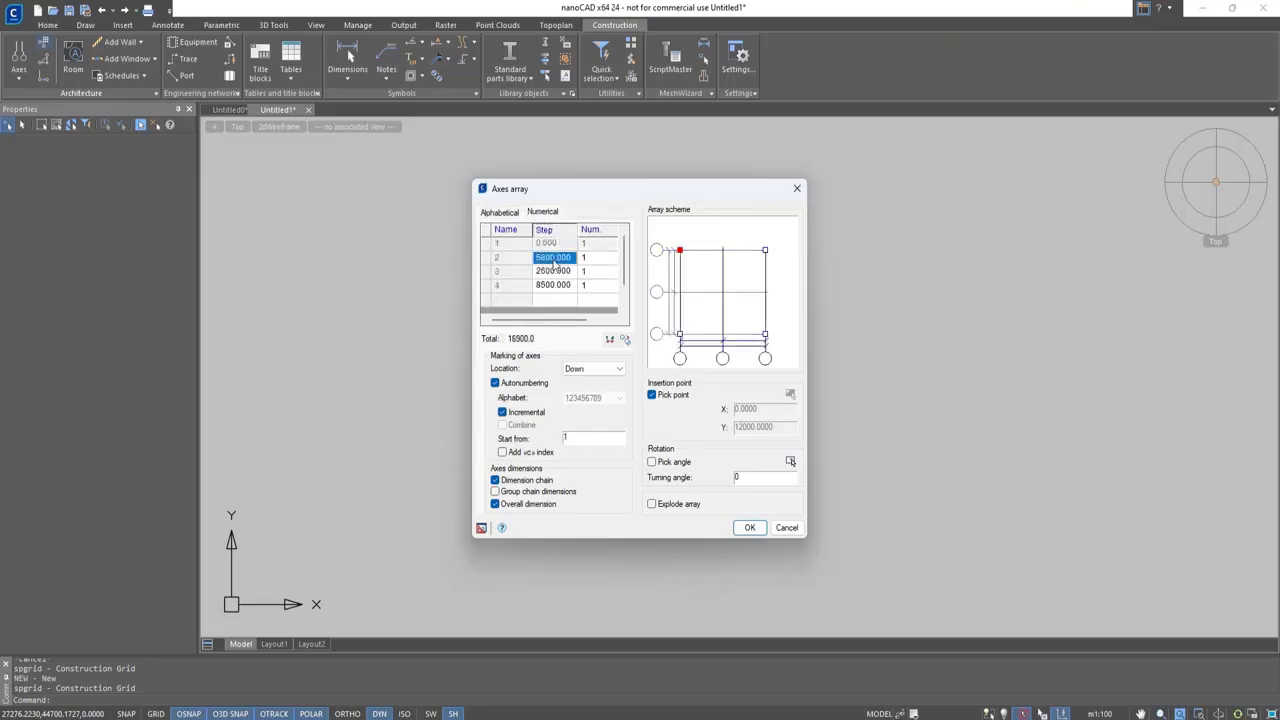
type("4000")
double_click(554, 272)
type("2")
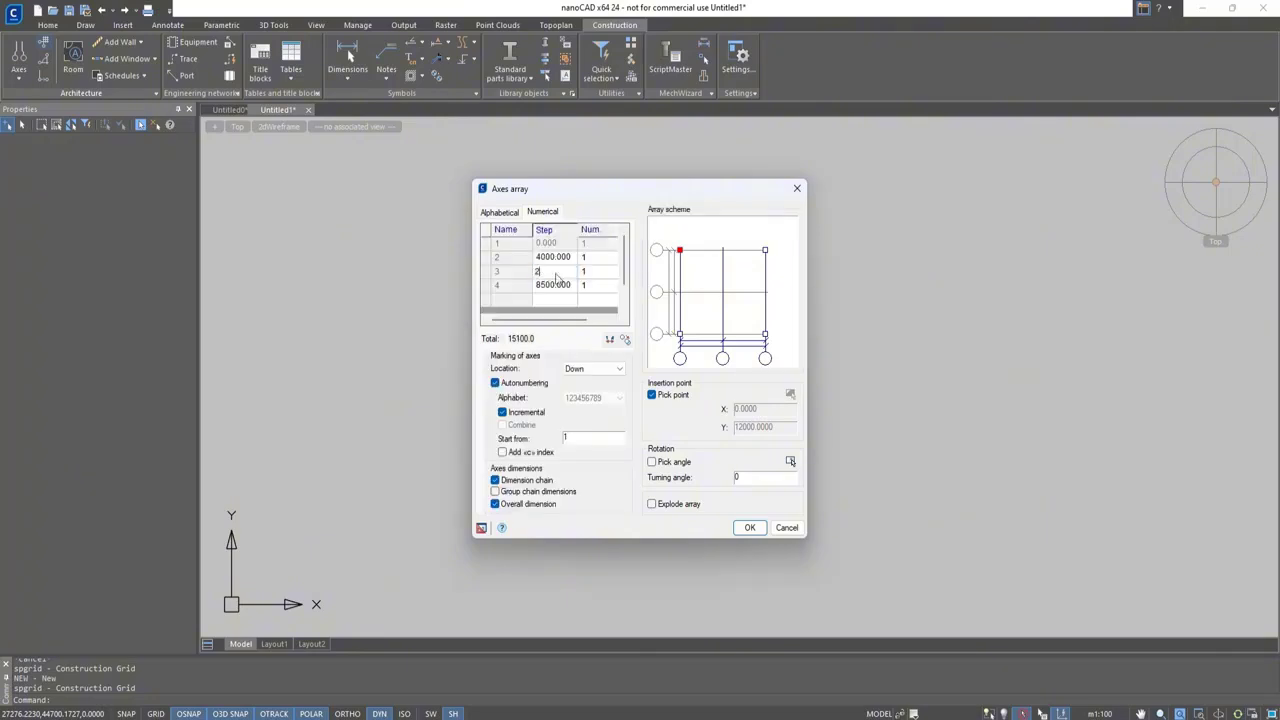
type("250")
Set the numerical axis steps to 6000 for axis 4 and 4150 for axis 5
double_click(562, 286)
type("6000")
double_click(559, 300)
type("4150")
key("Return")
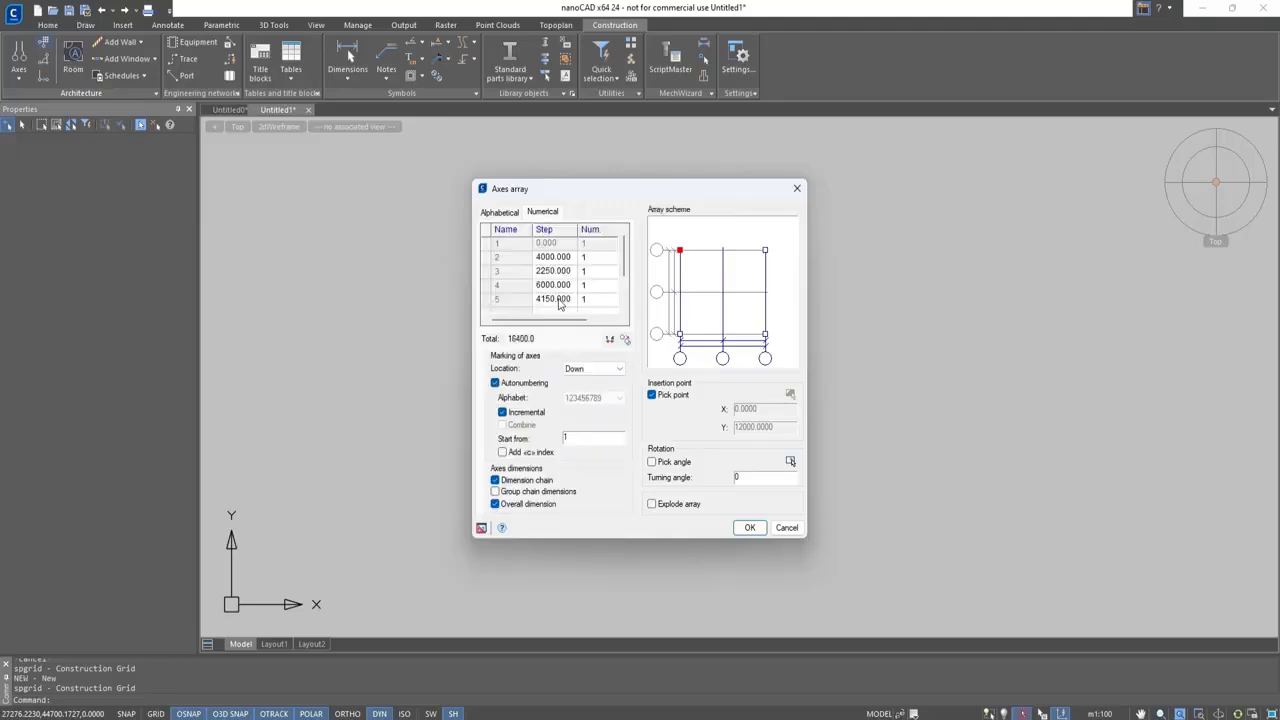
Complete the numerical axes by adding steps of 2500 and 2400 at the end of the list
double_click(548, 272)
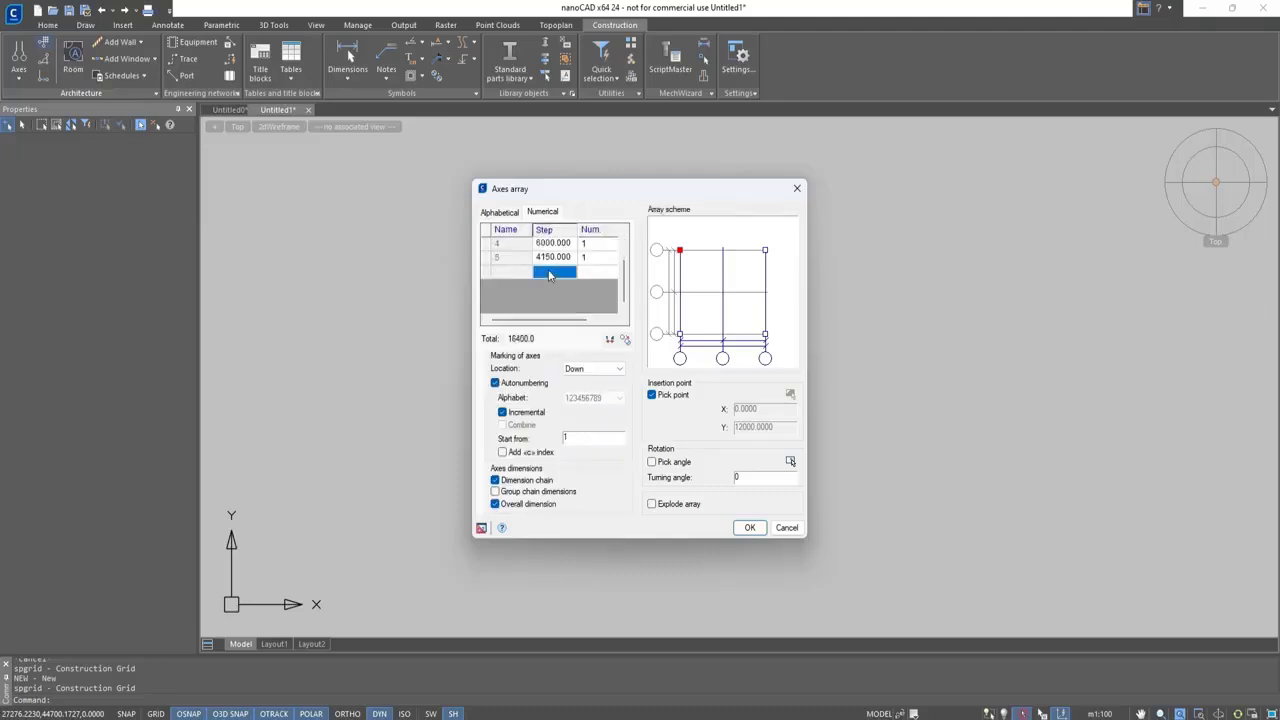
type("2500")
key("Return")
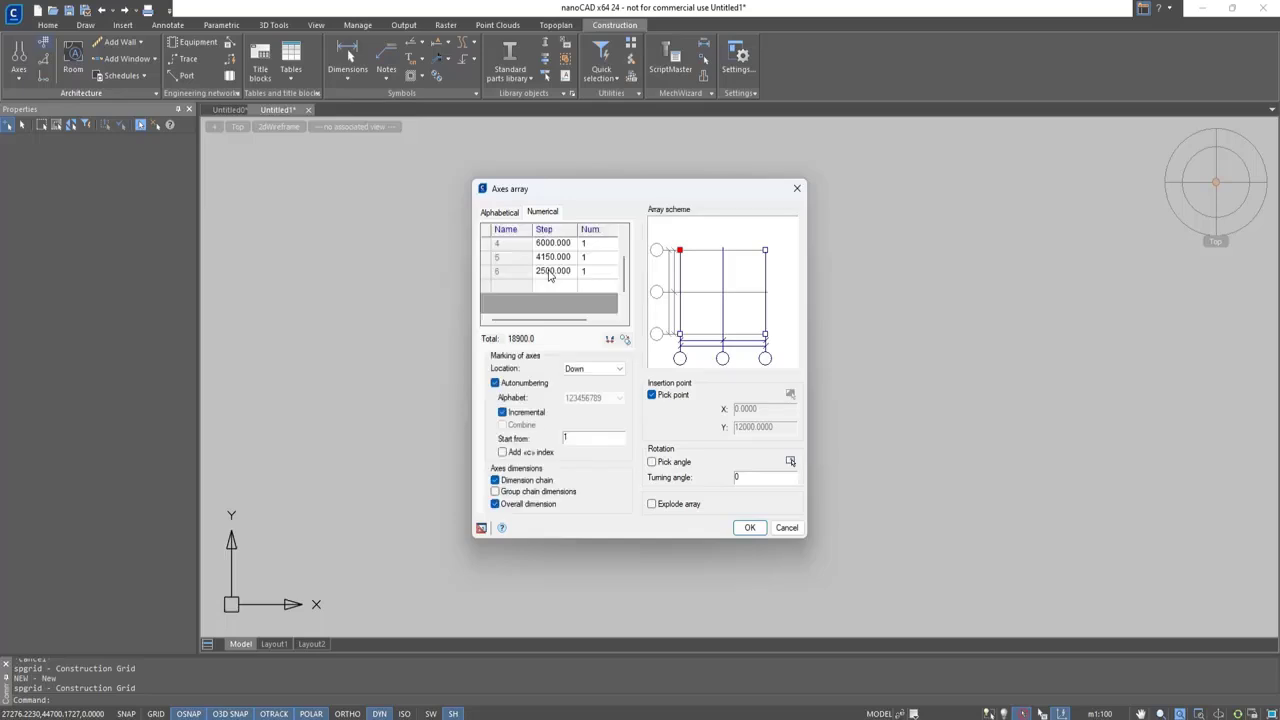
left_click(552, 287)
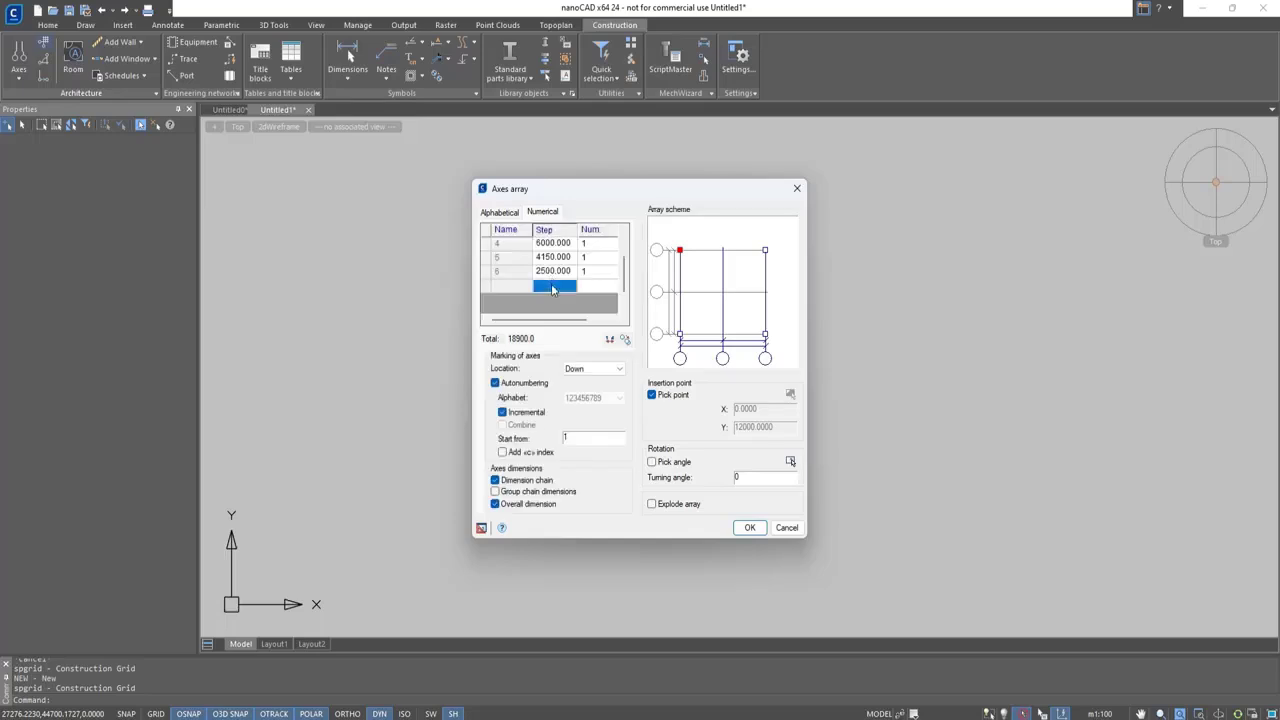
type("2400")
key("Return")
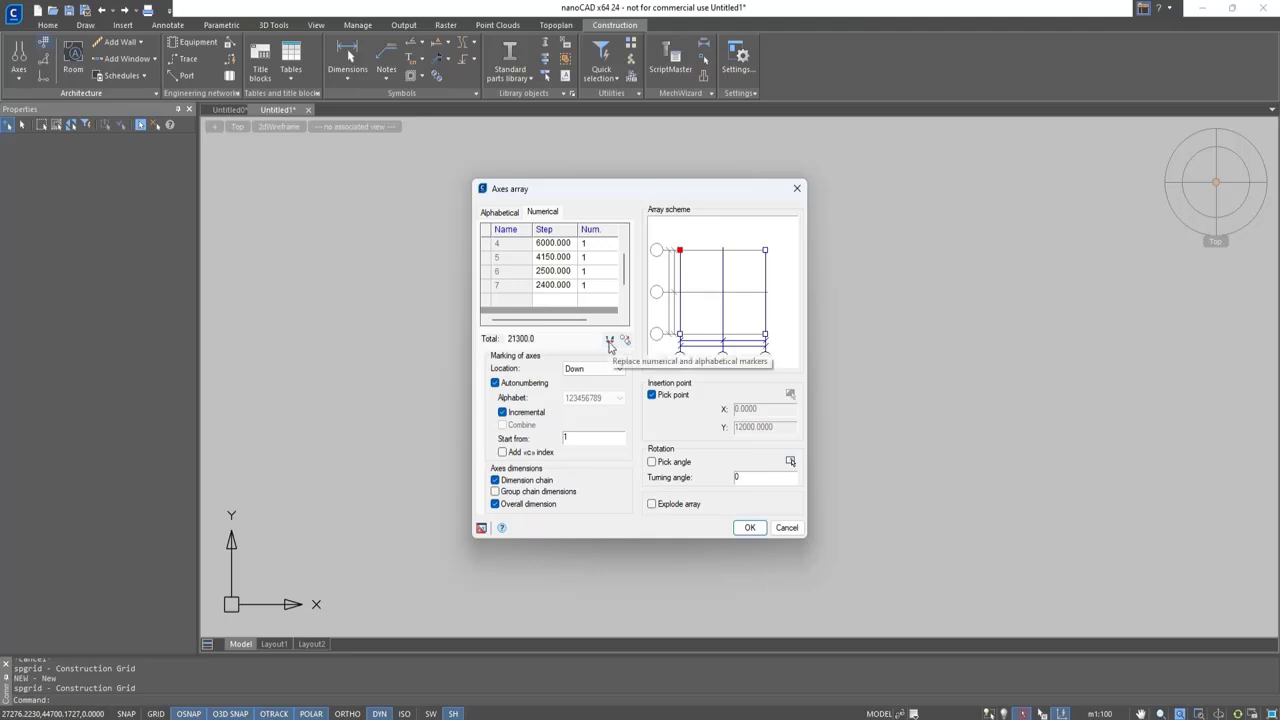
Try swapping the numerical and alphabetical markers and back, and try copying the axes array
left_click(610, 341)
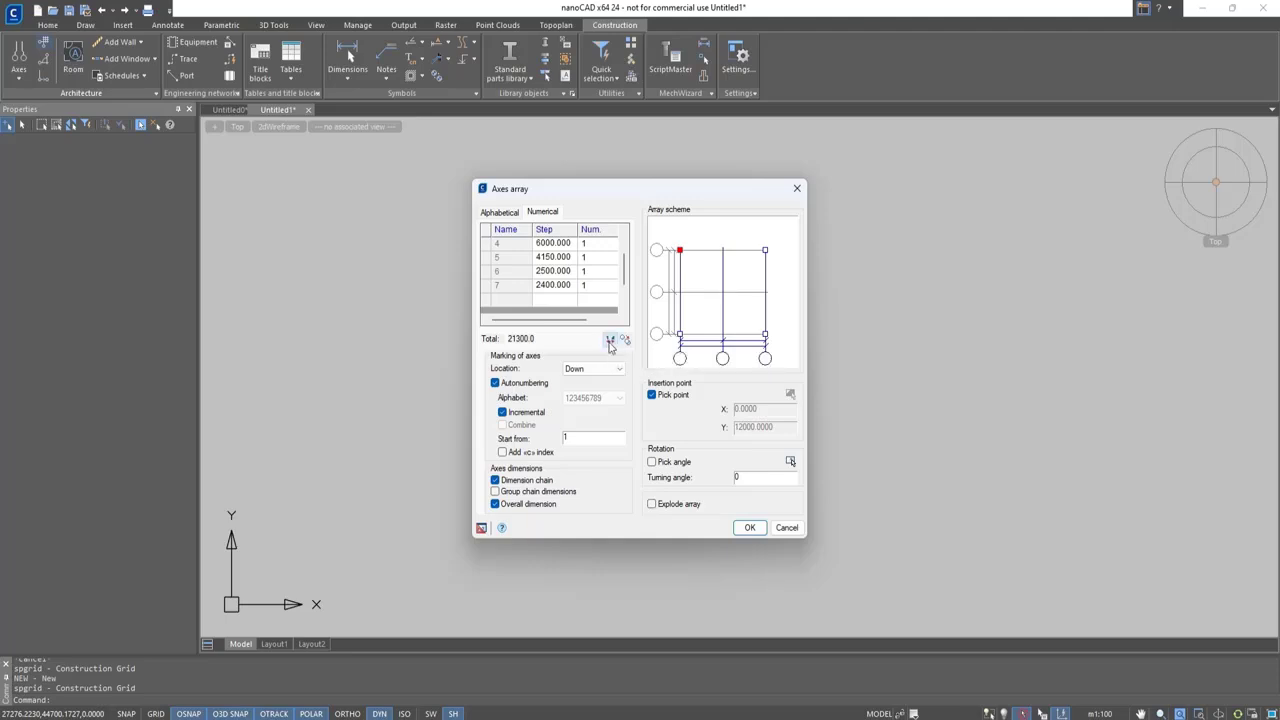
left_click(610, 341)
left_click(611, 345)
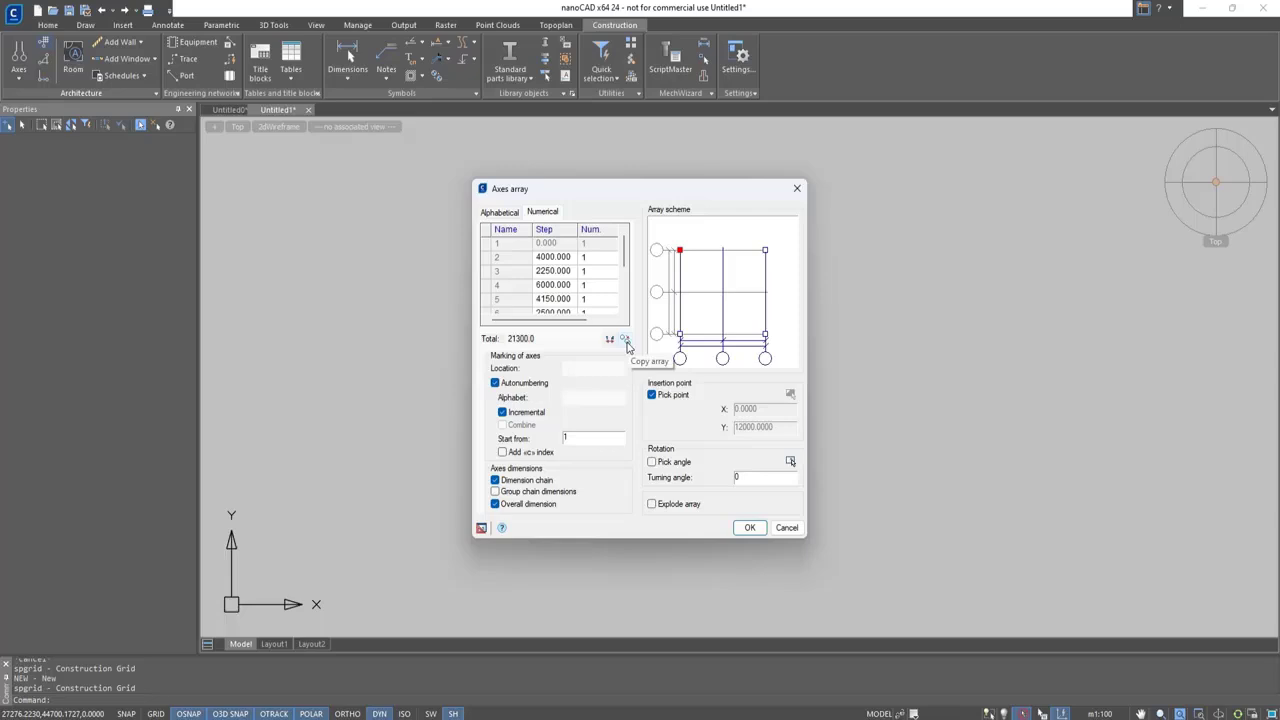
left_click(625, 341)
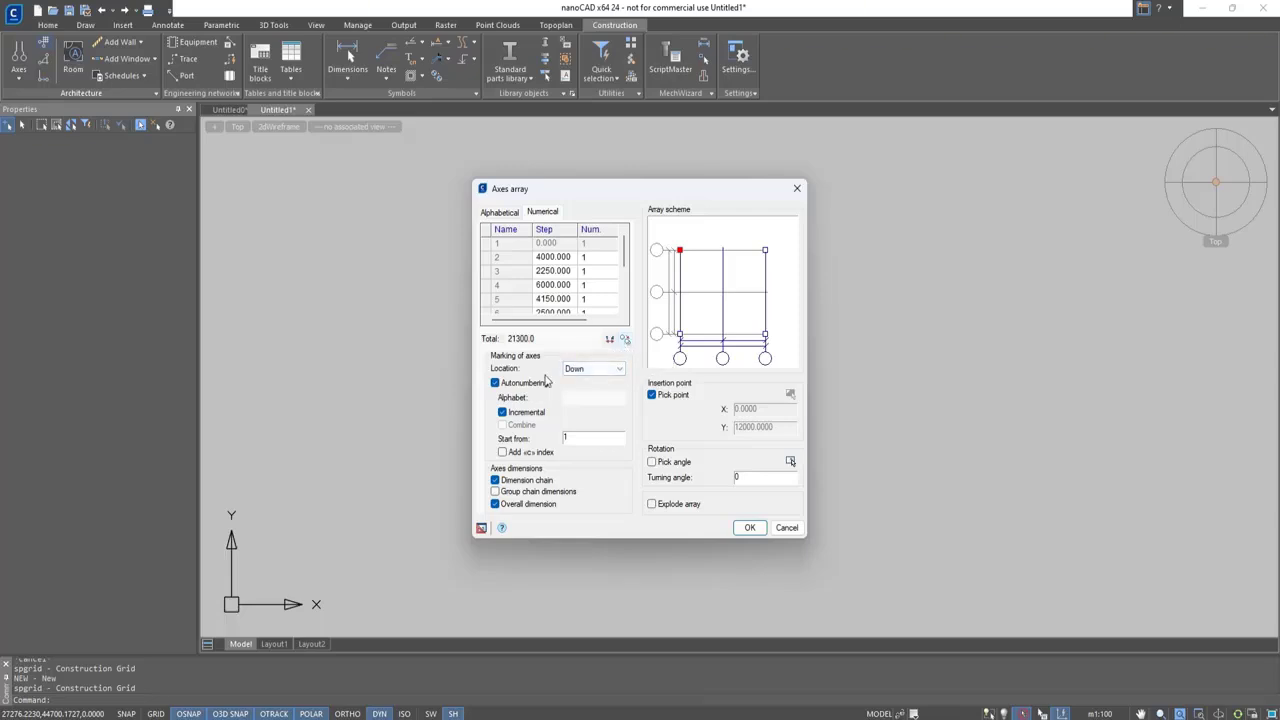
Try the Two sided and Hide marker locations for the numerical axes and return the location to Down
left_click(572, 371)
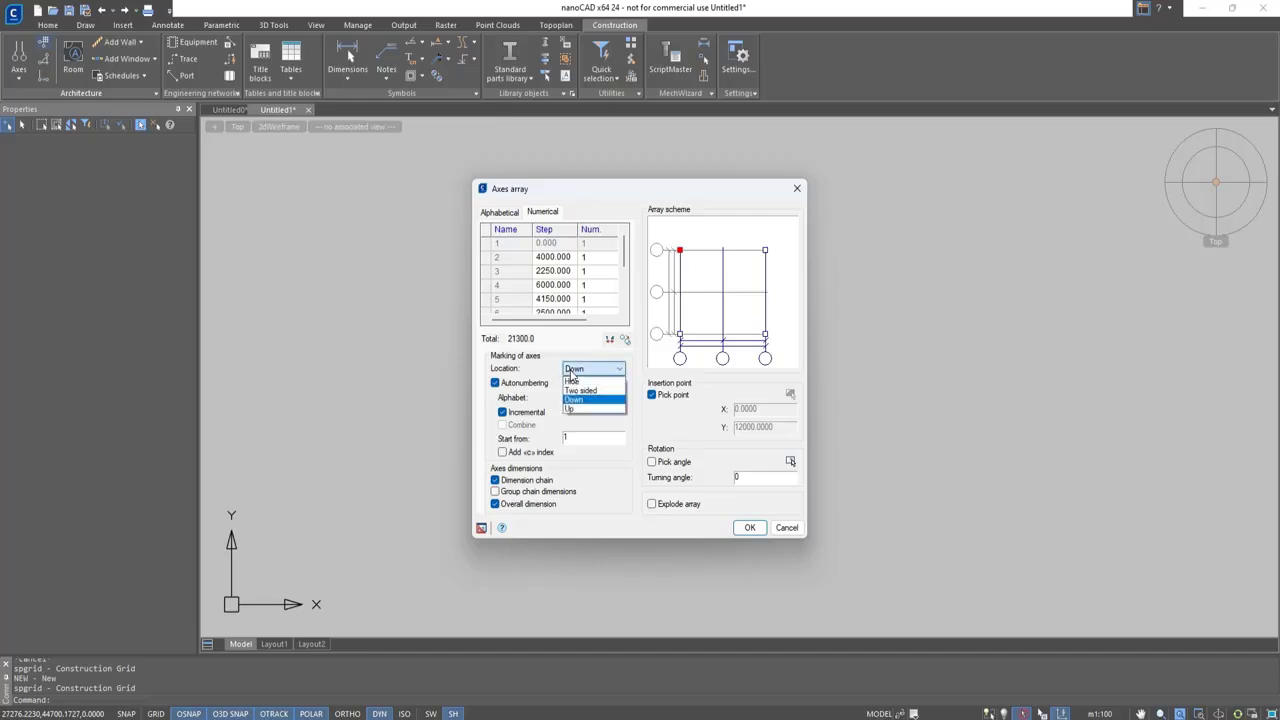
left_click(580, 390)
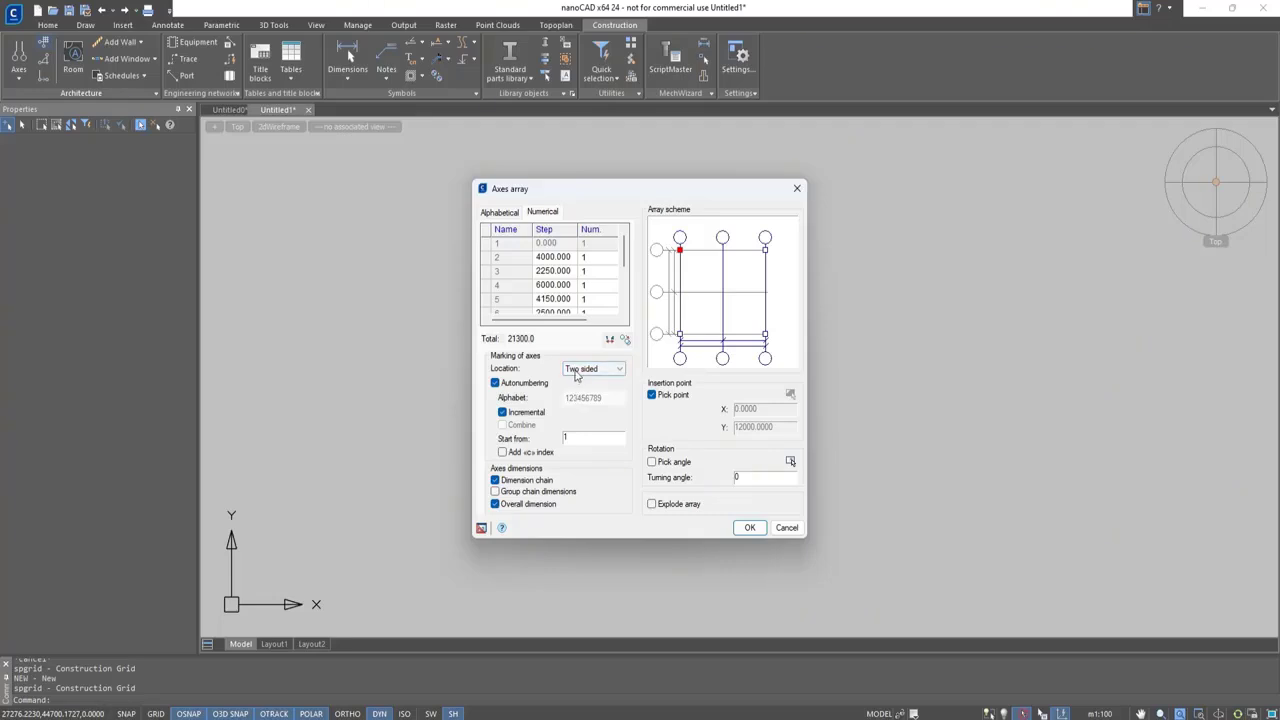
left_click(577, 371)
left_click(575, 400)
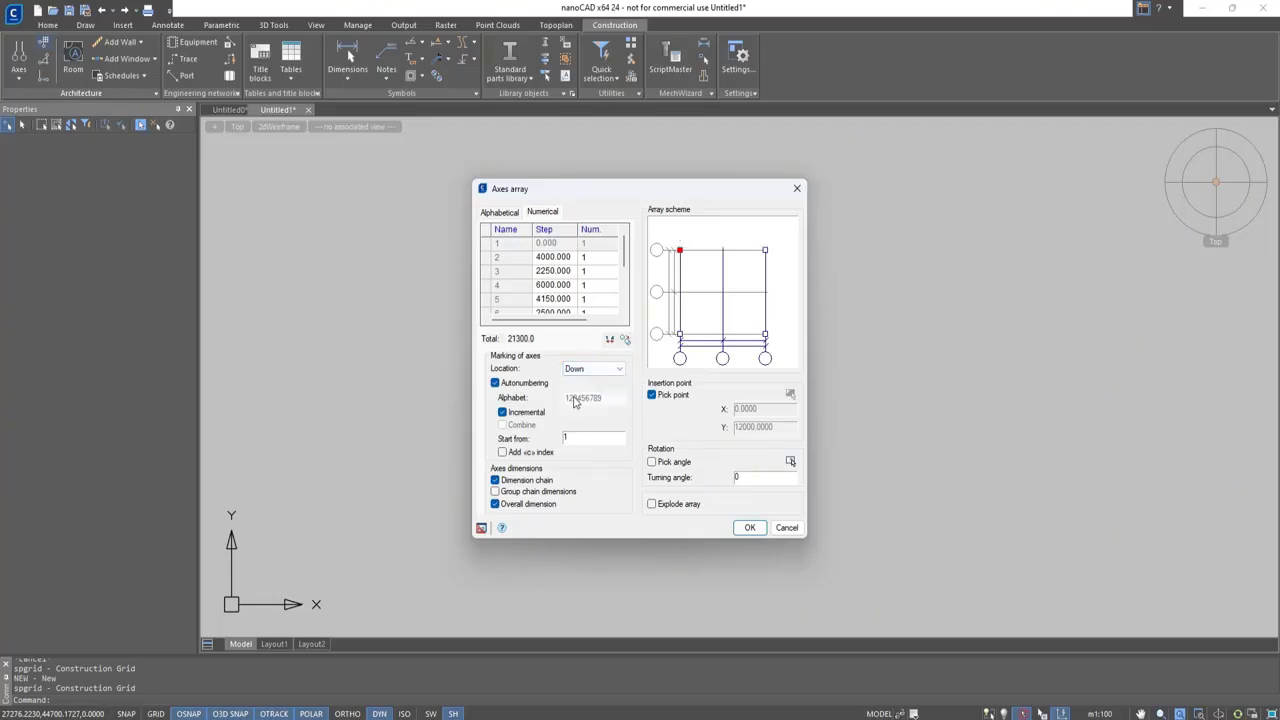
left_click(585, 372)
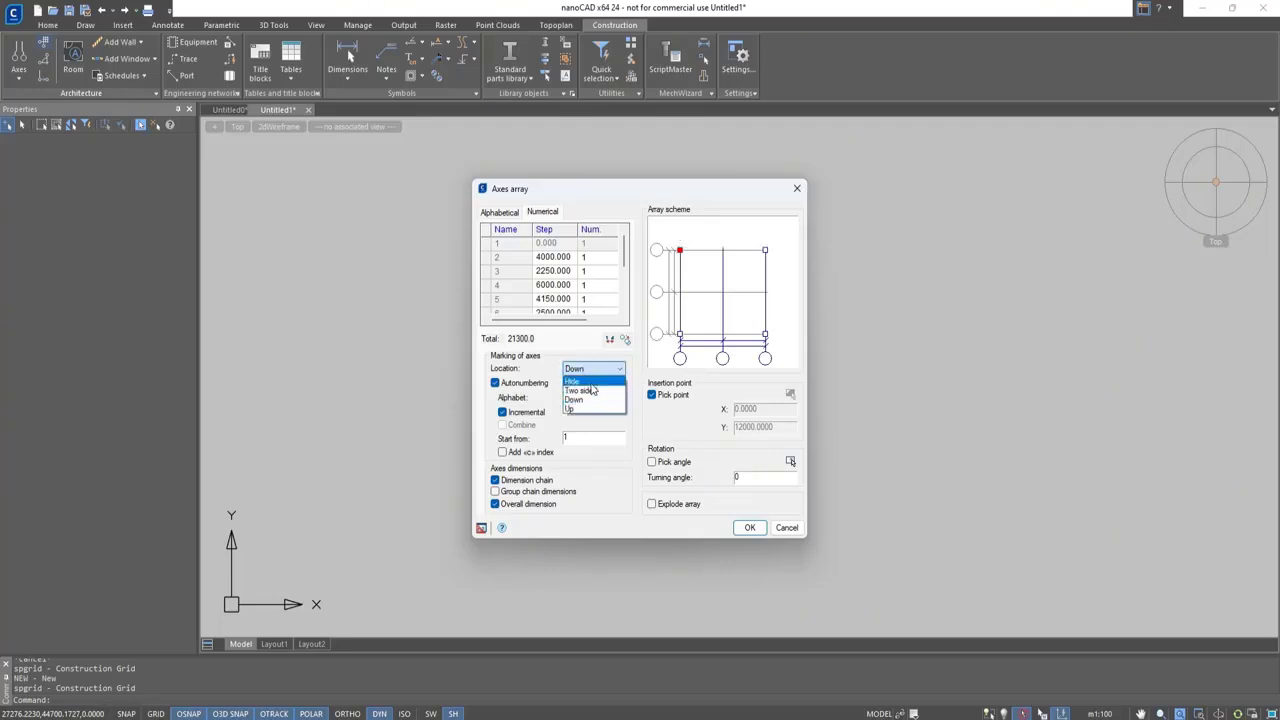
left_click(591, 385)
left_click(593, 371)
left_click(591, 400)
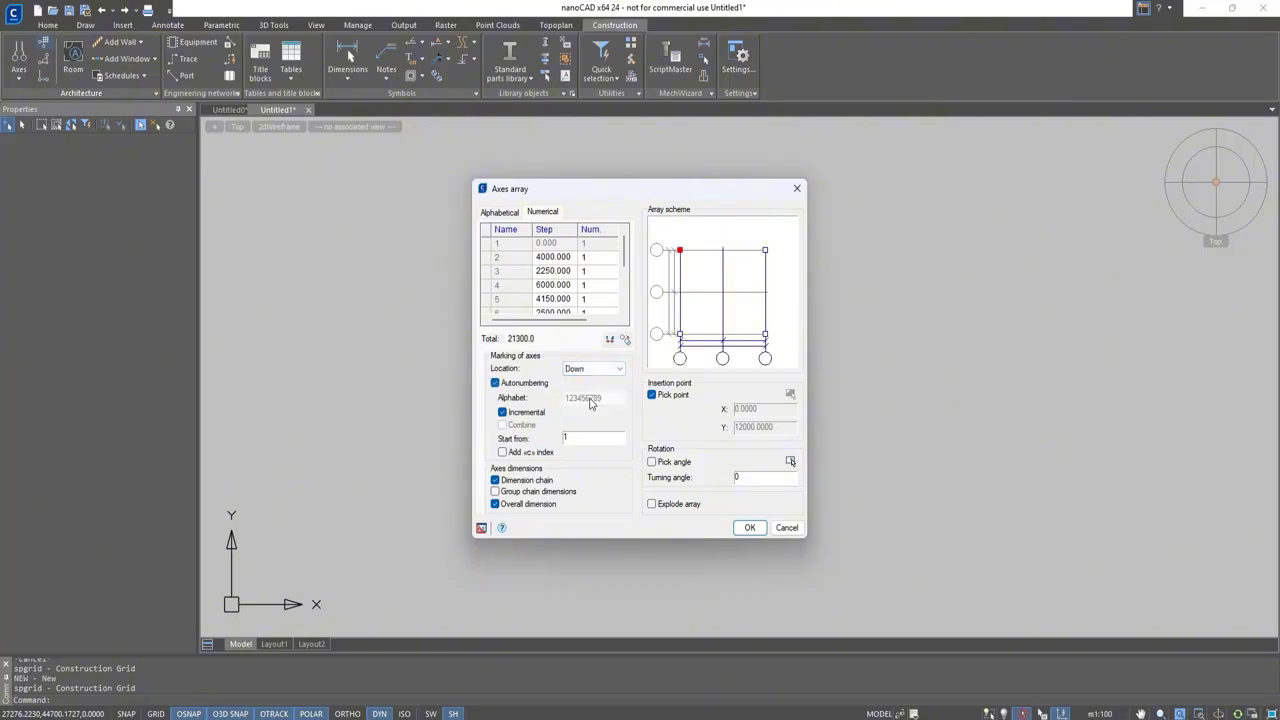
Try renaming numerical axis 5 to D with Autonumbering off, and turn Autonumbering back on
left_click(541, 385)
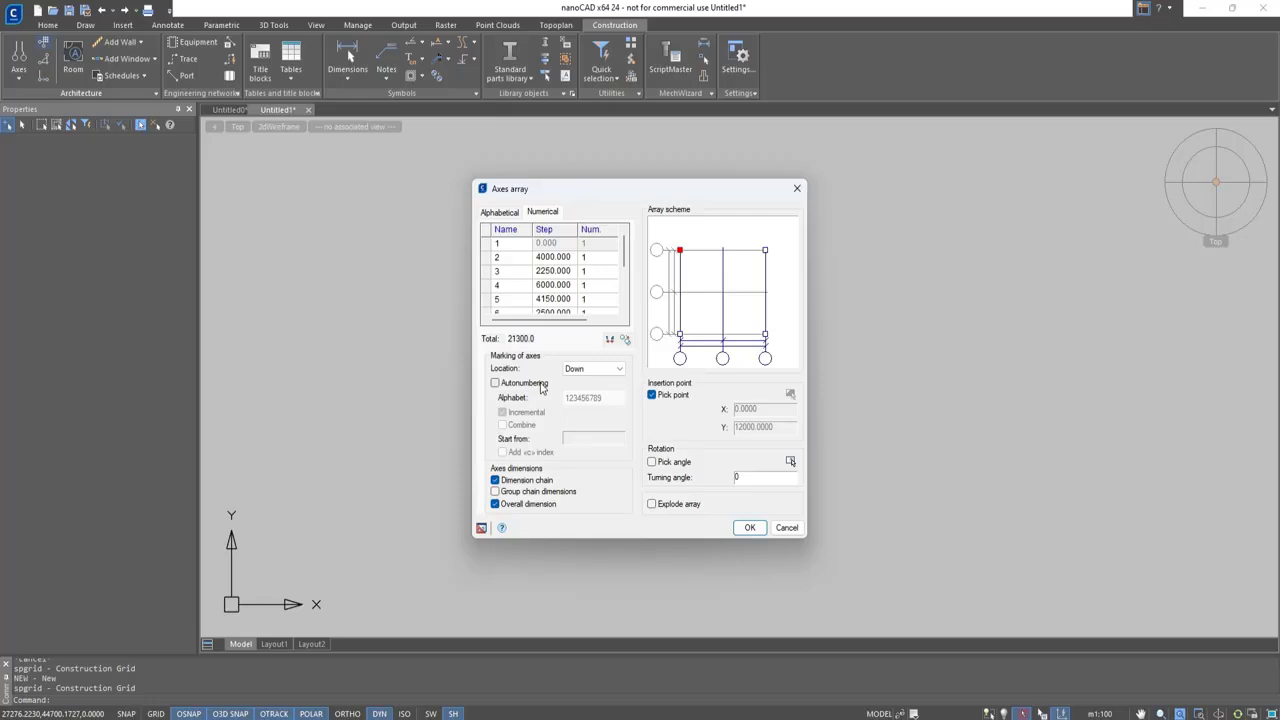
left_click(512, 300)
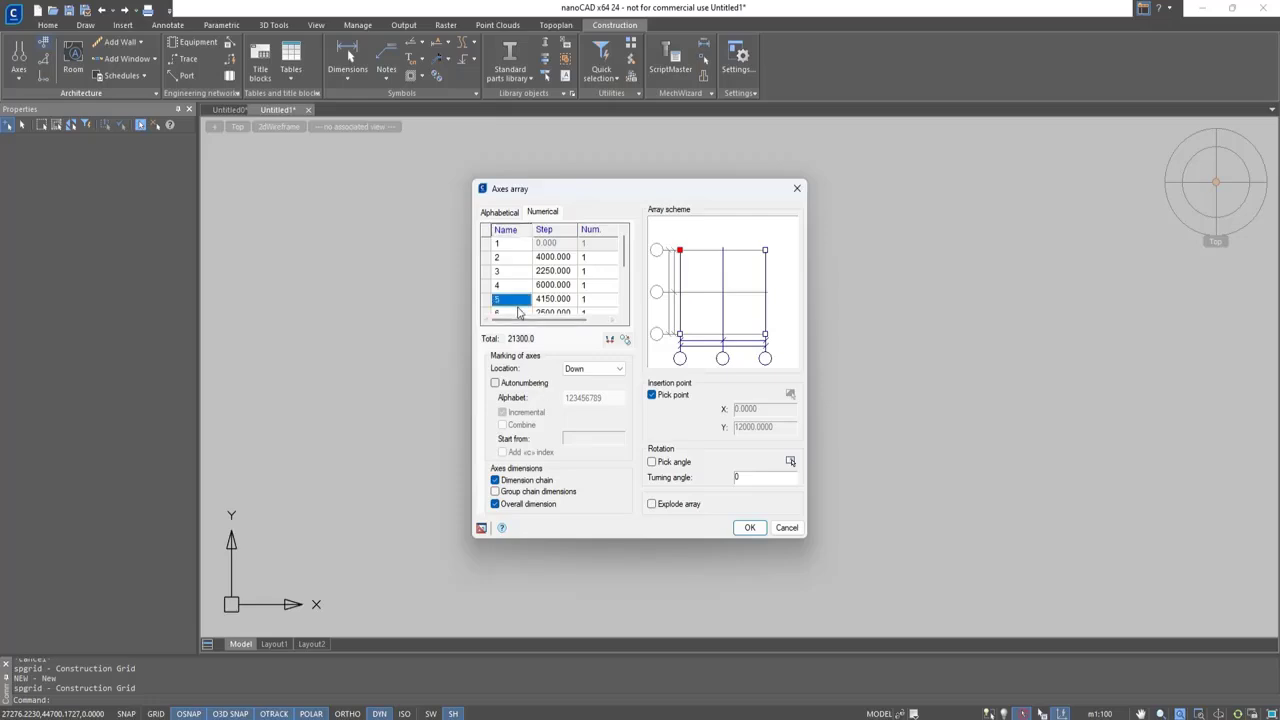
type("D")
key("Up")
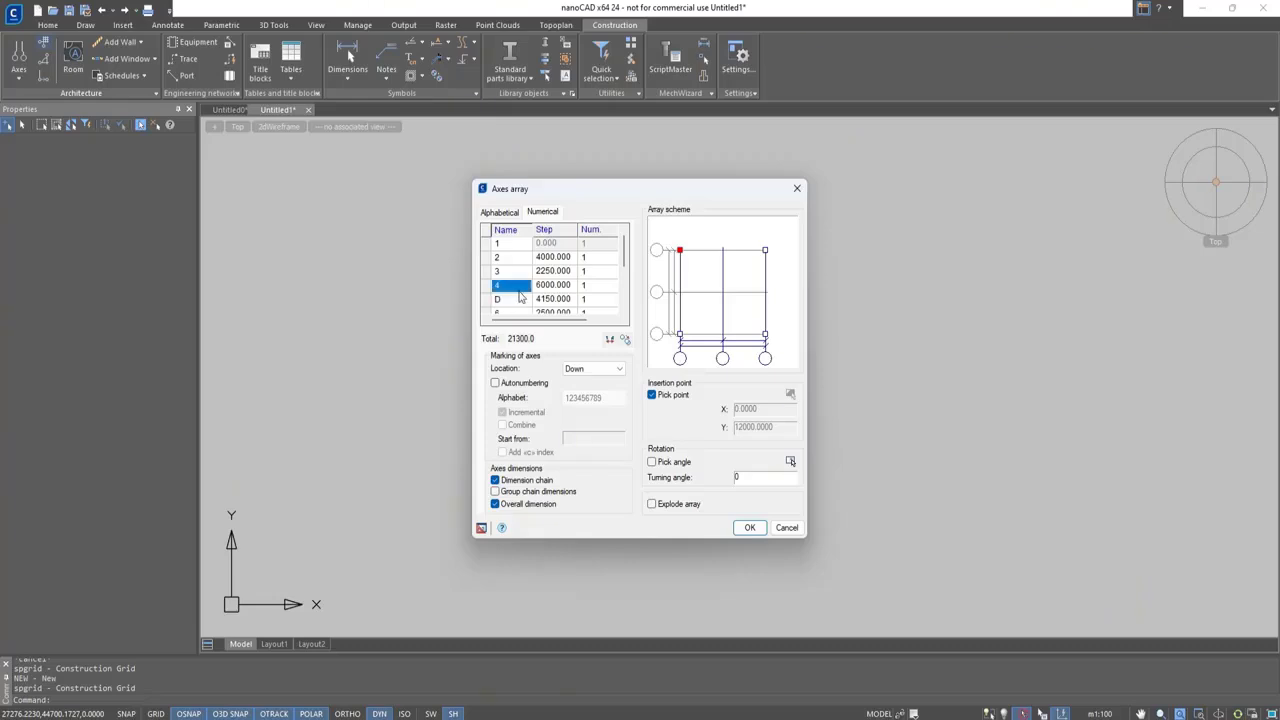
left_click(495, 383)
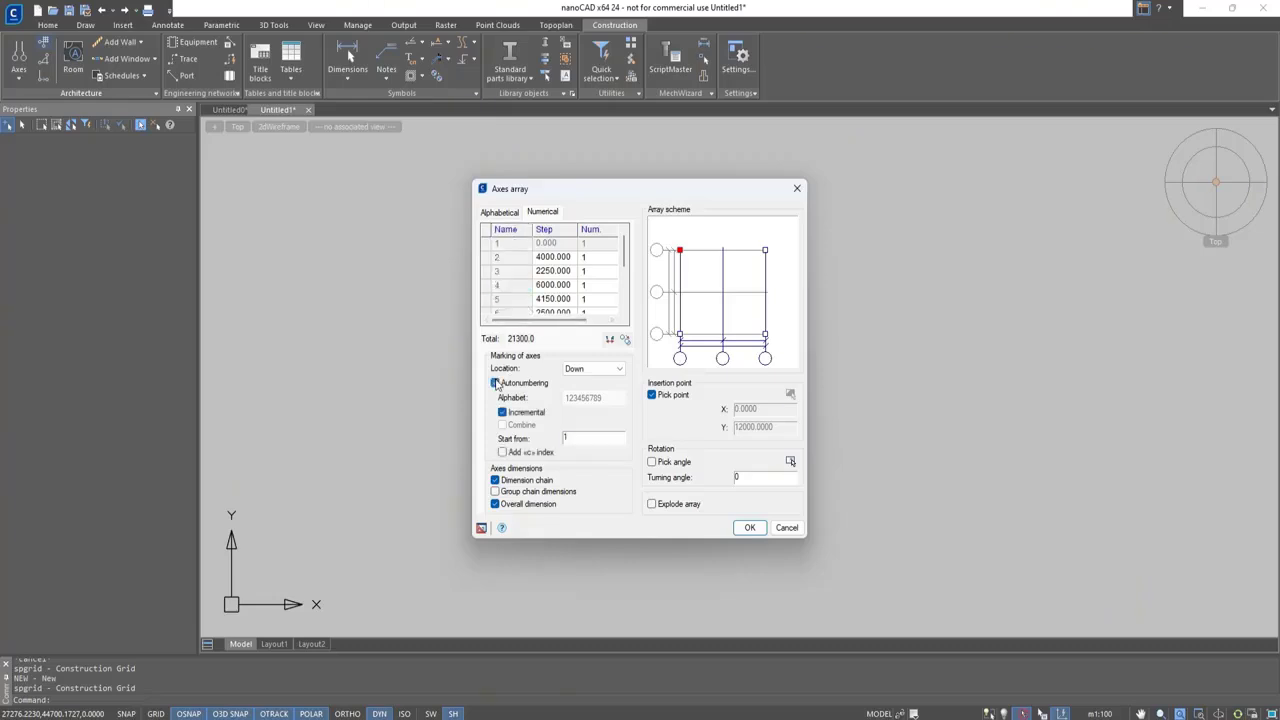
Toggle incremental numbering of the numerical axes off and back on
left_click(502, 413)
left_click(502, 413)
left_click(502, 413)
Try 11 as the numerical axes' start number, restore it to 1, and toggle the added index on and off
type("1")
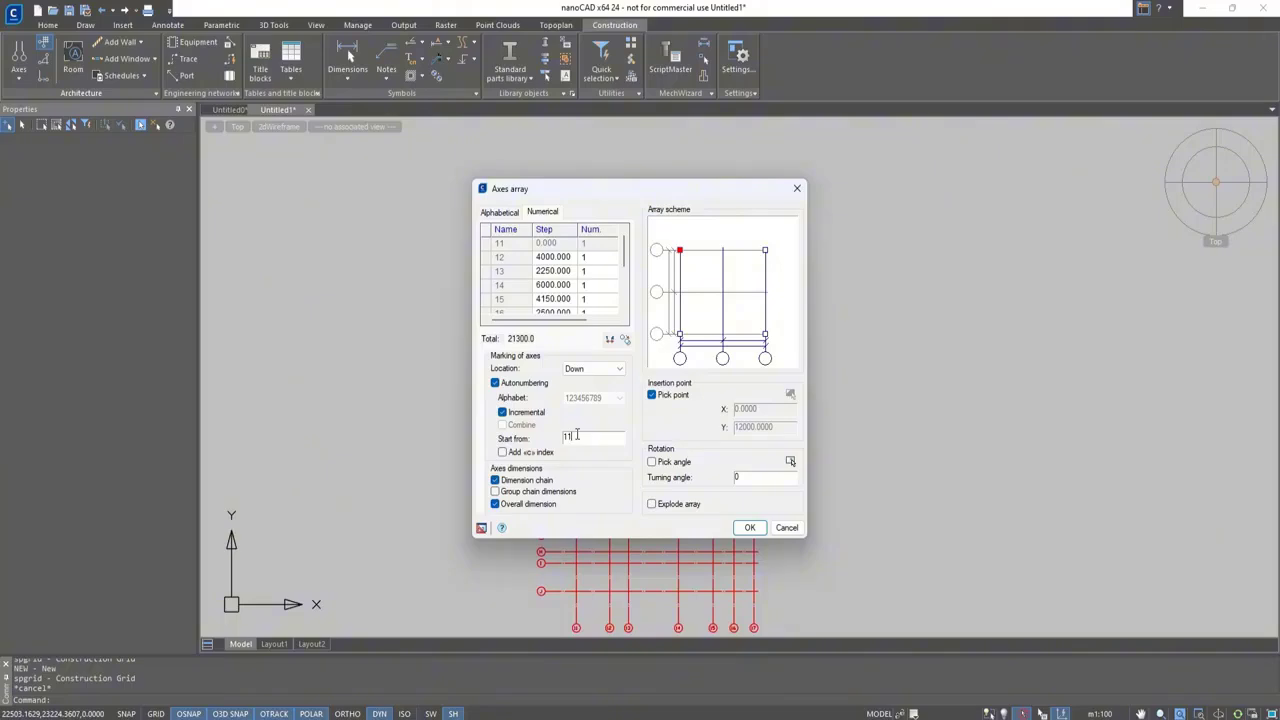
key("BackSpace")
left_click(558, 449)
left_click(555, 450)
Accept the axes array settings and place the construction grid in an empty area of the drawing
left_click(749, 528)
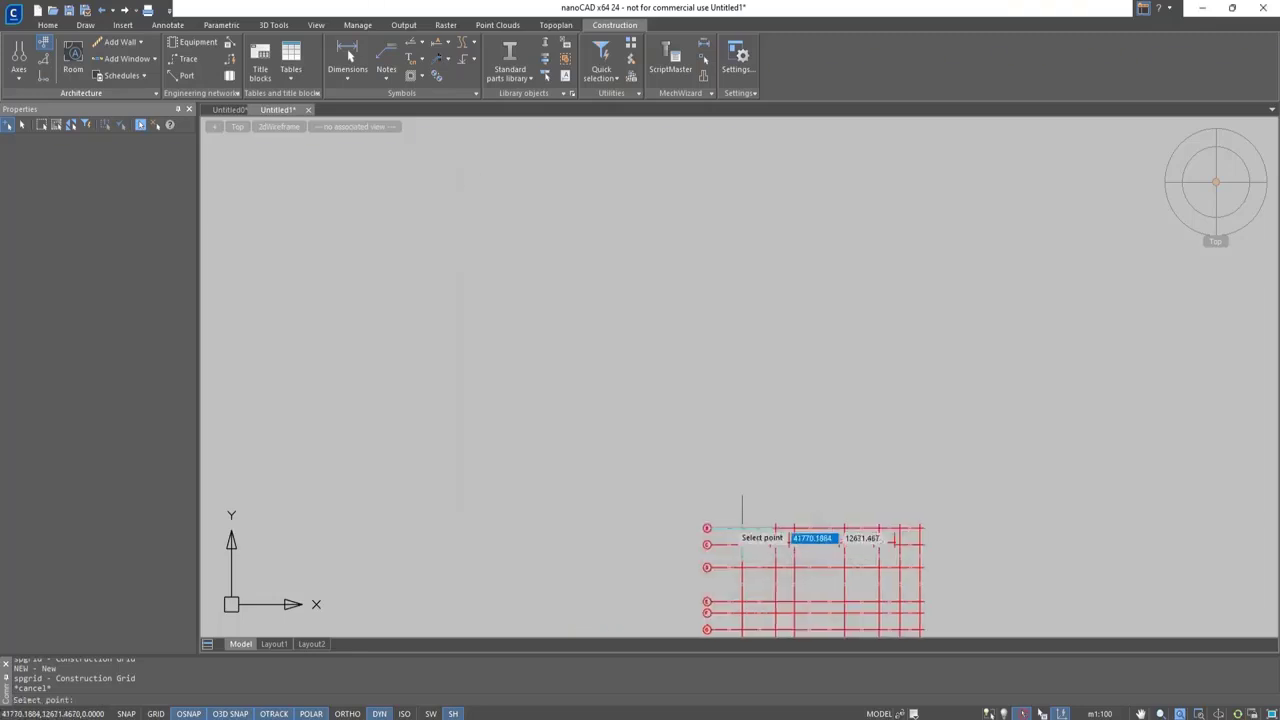
left_click(420, 267)
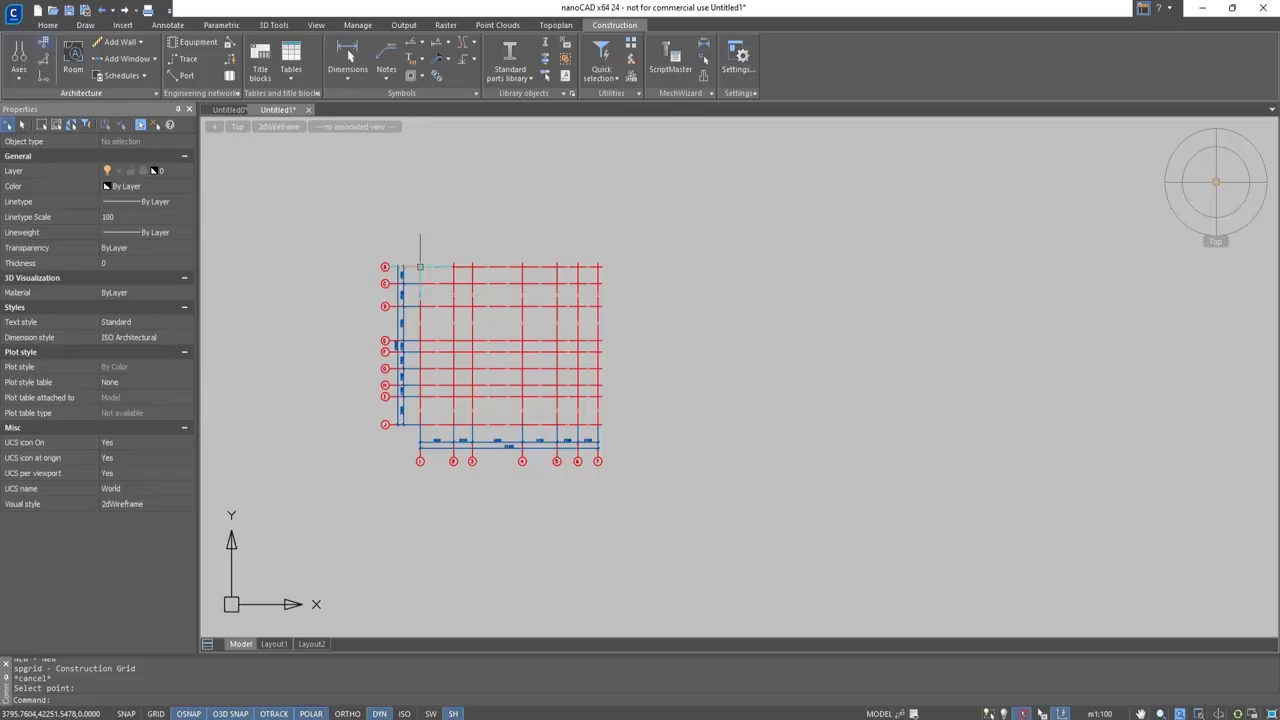
scroll(420, 267, "up", 4)
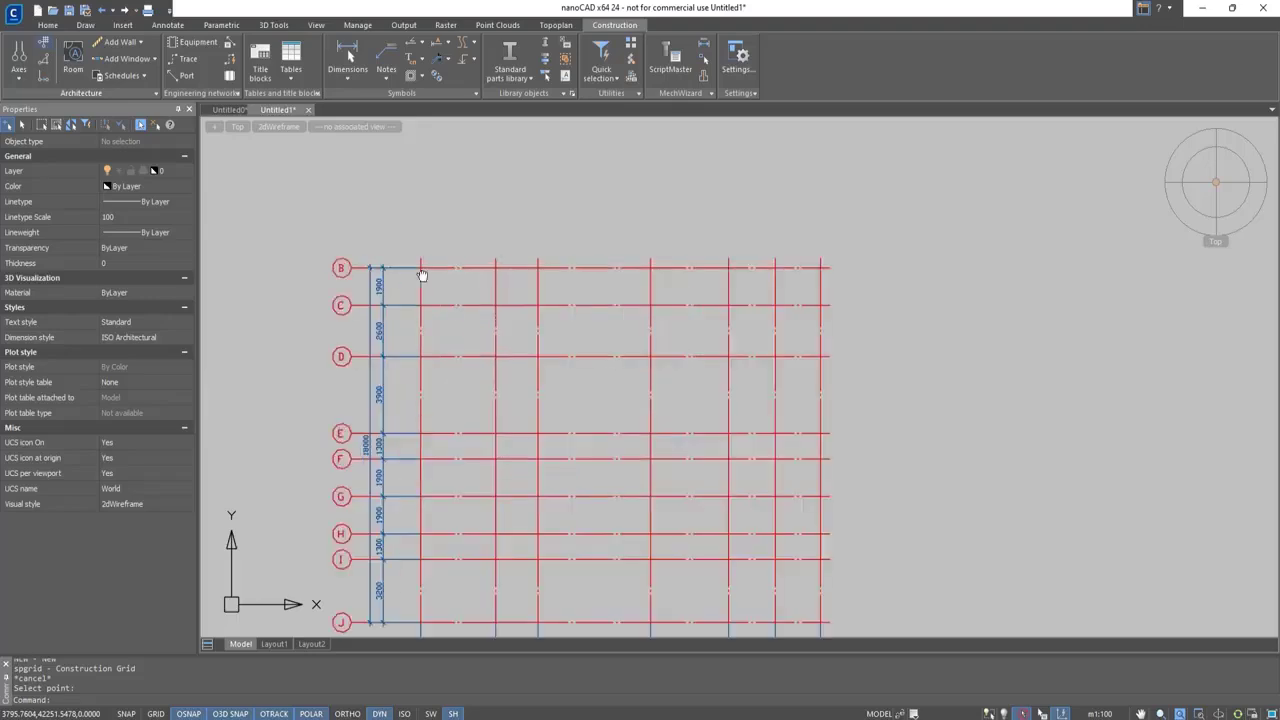
middle_click_drag(422, 274, 418, 228)
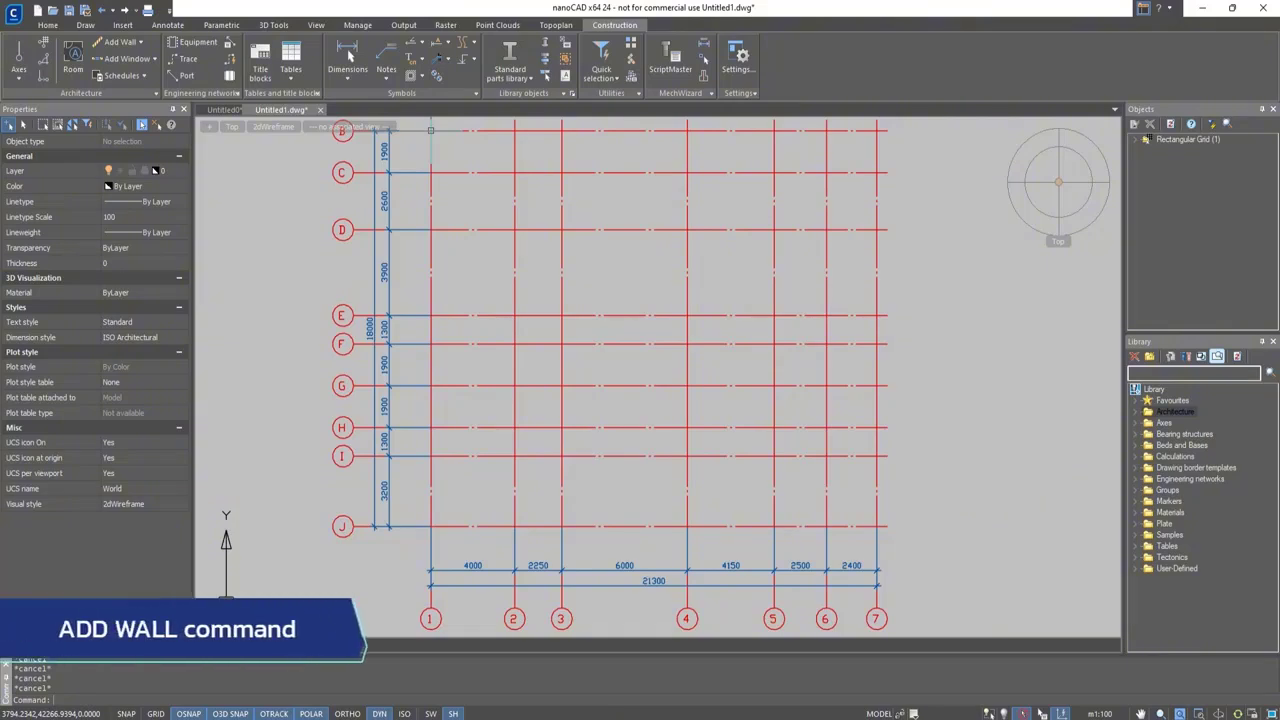
Start a Brick 380 wall from the library's Architecture brick walls and open the wall's properties
left_click(1137, 412)
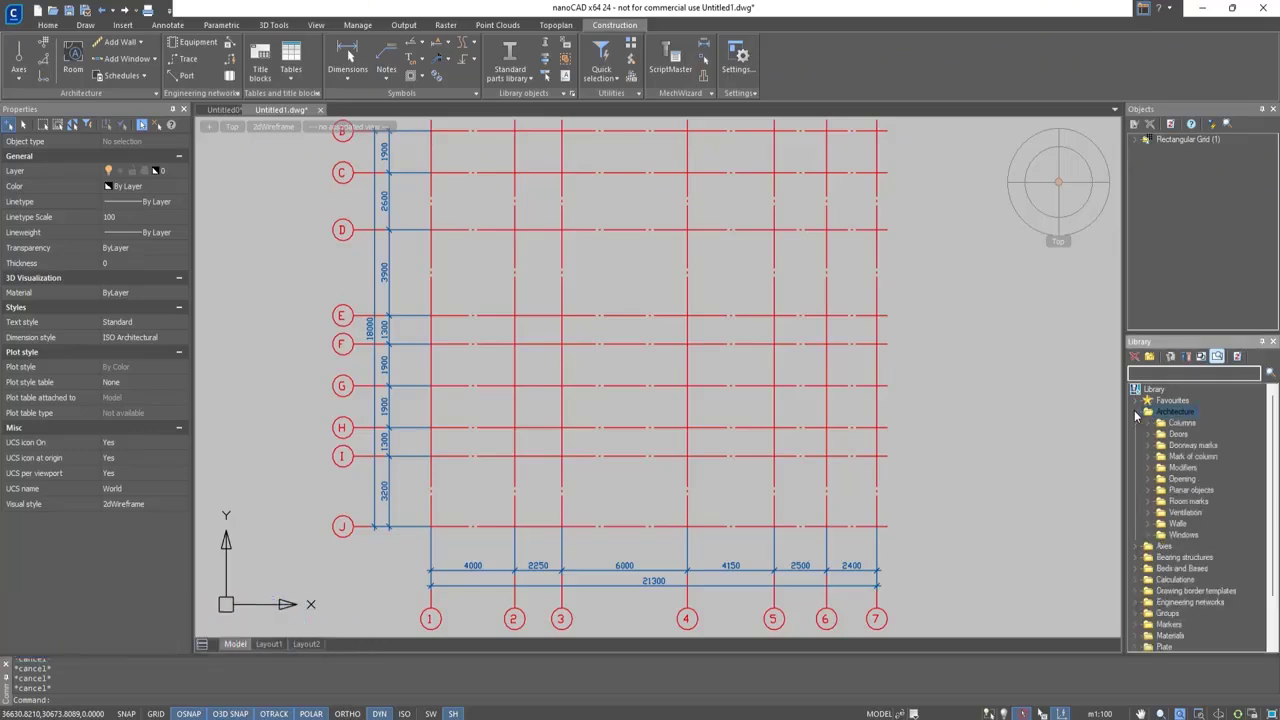
left_click(1151, 524)
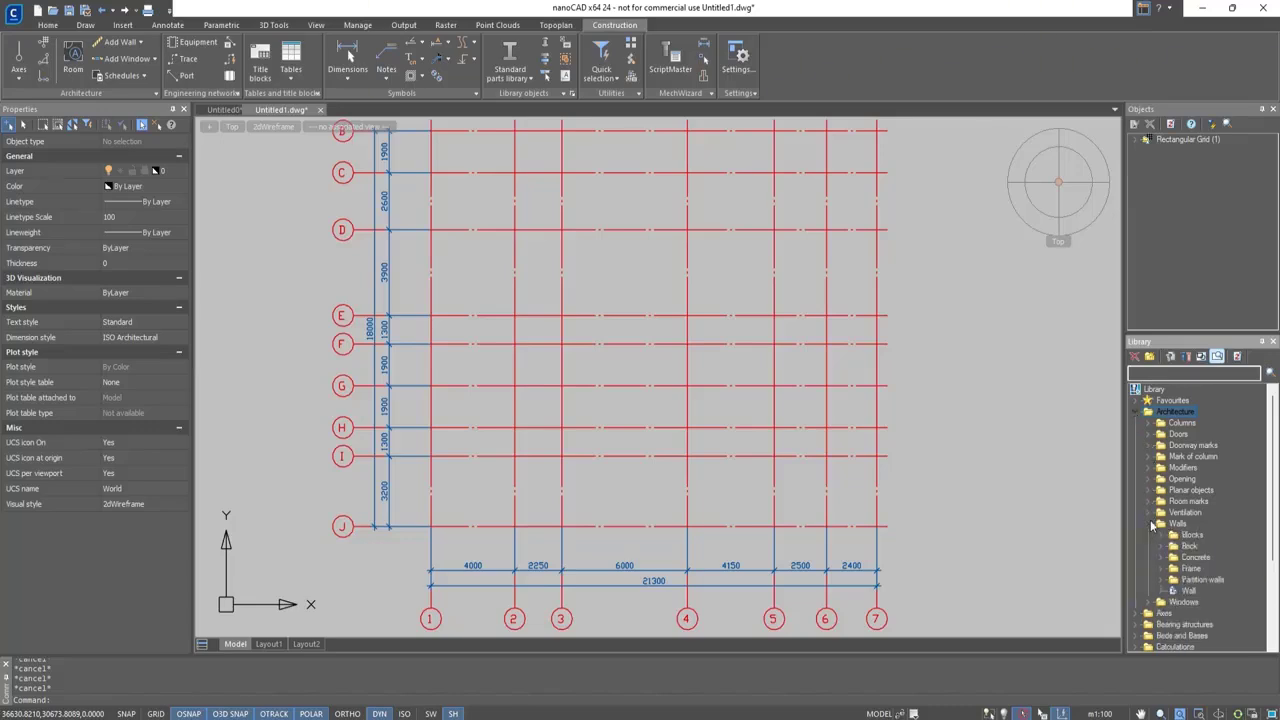
left_click(1161, 547)
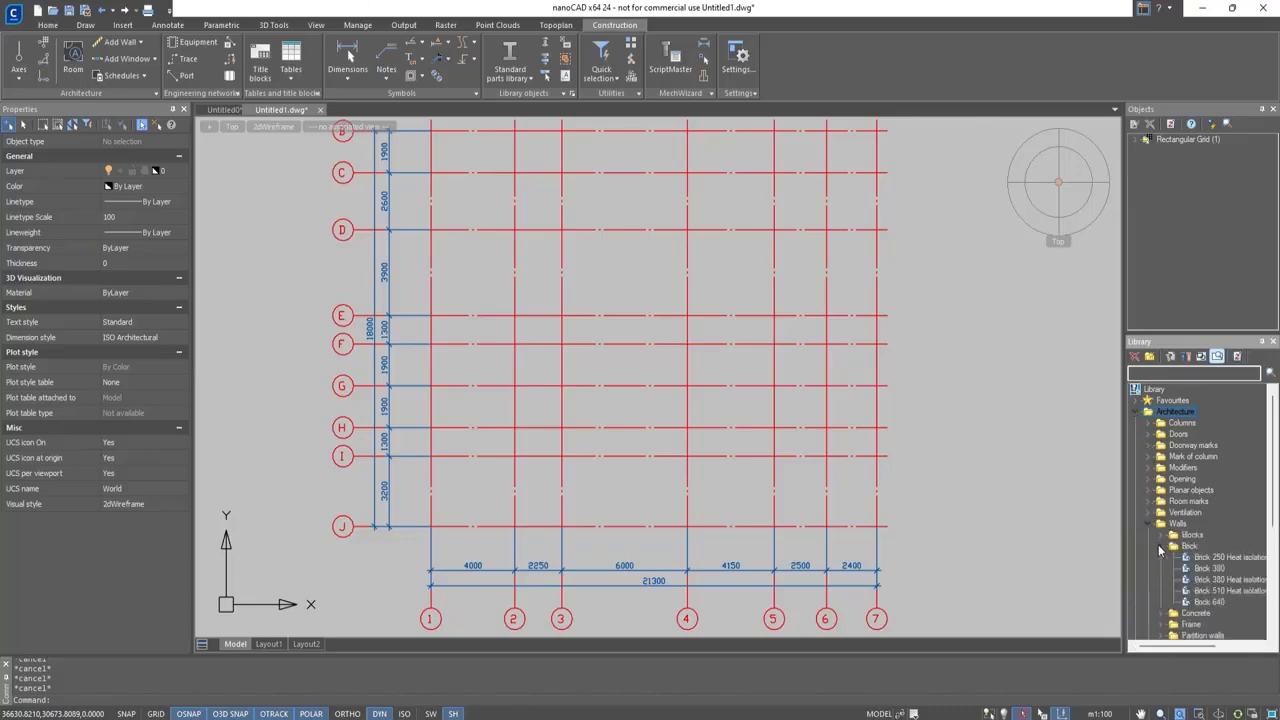
double_click(1209, 568)
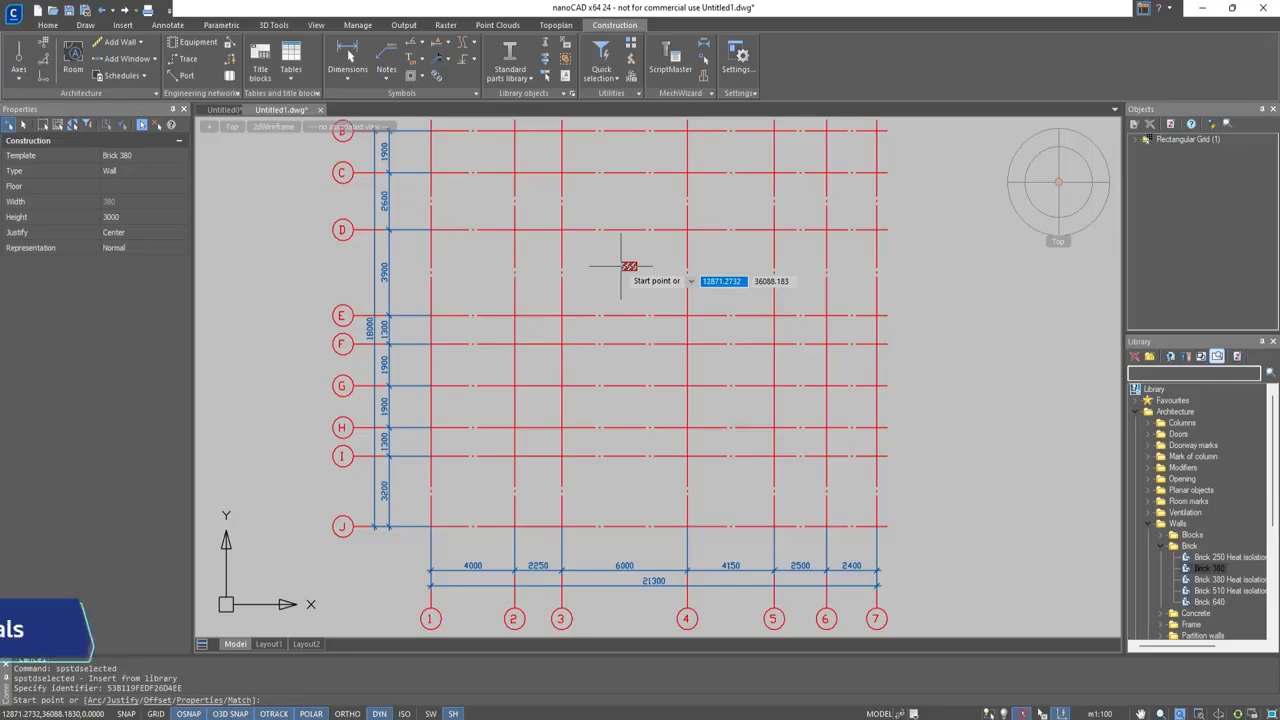
left_click(207, 700)
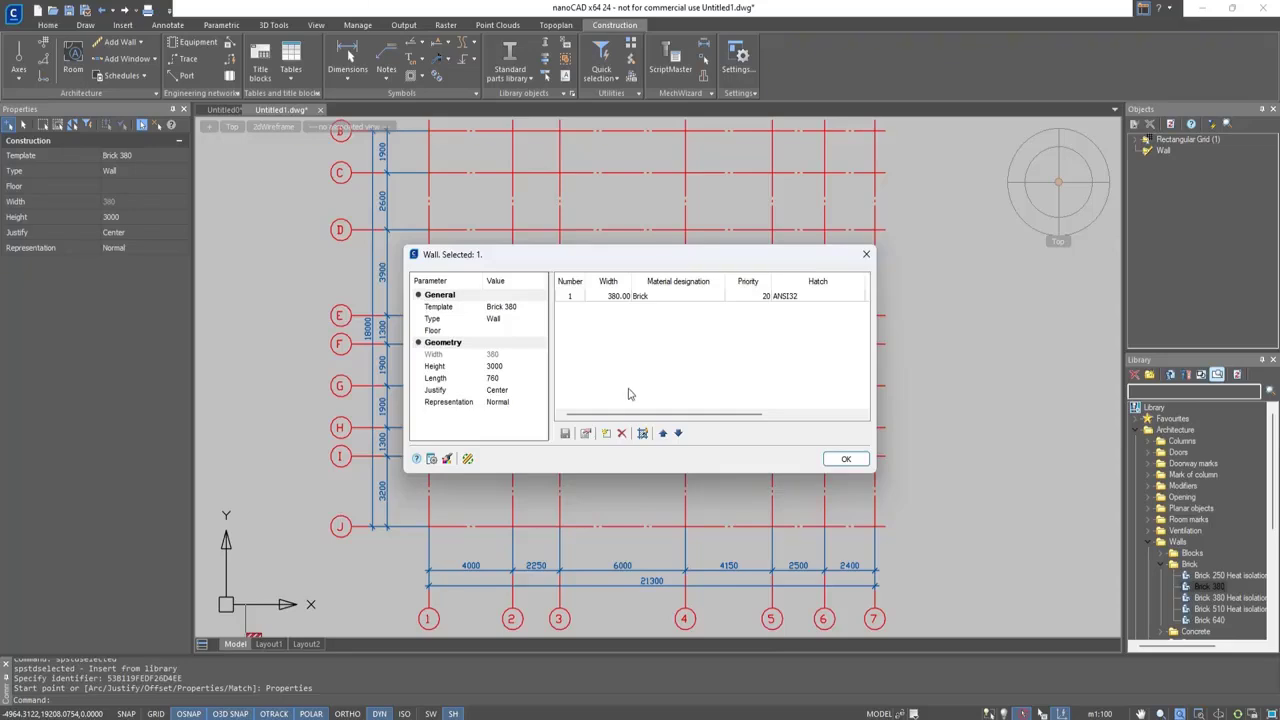
Add a wall layer and set the first layer to Brick plating with a width of 35
left_click(606, 433)
double_click(625, 296)
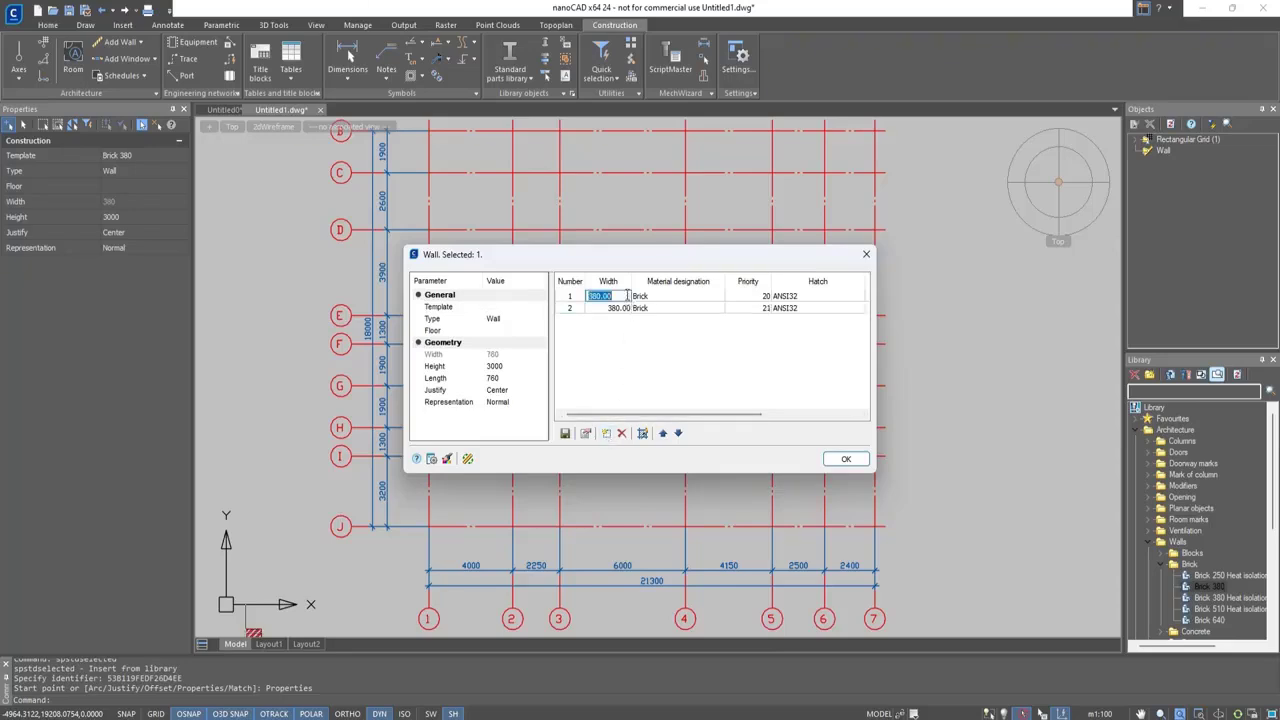
type("35")
left_click(670, 297)
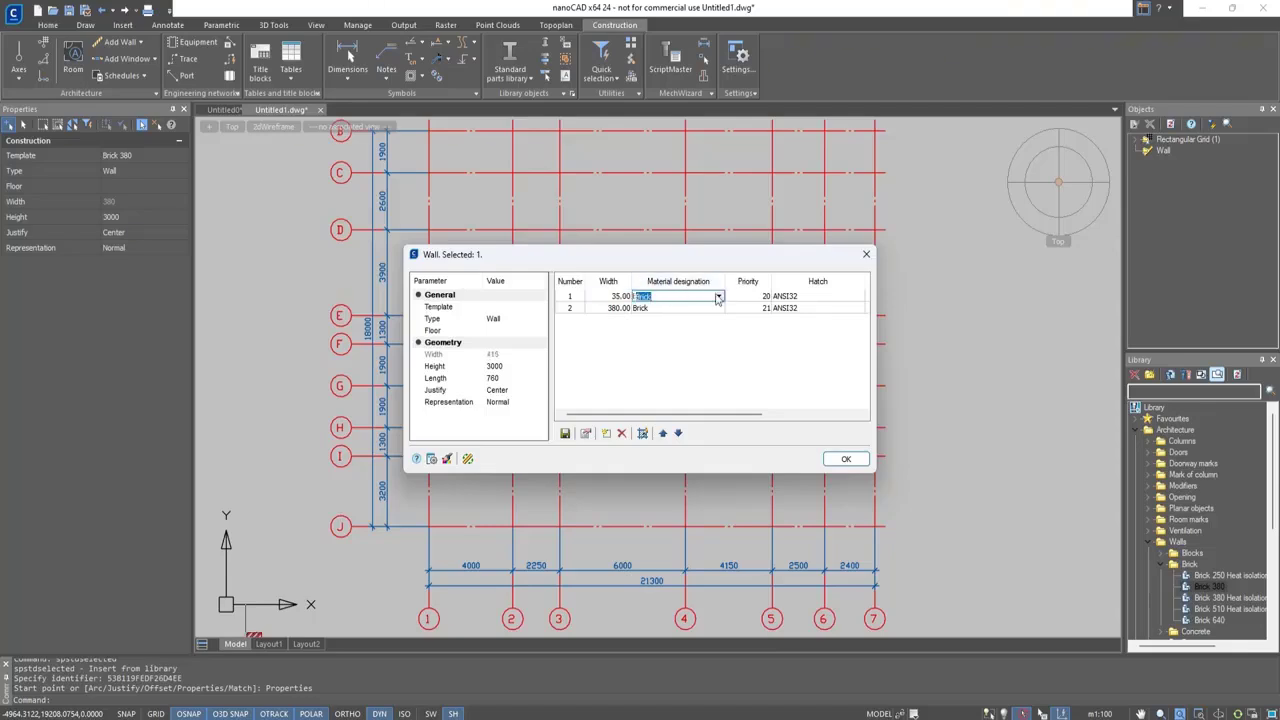
left_click(719, 296)
left_click(704, 320)
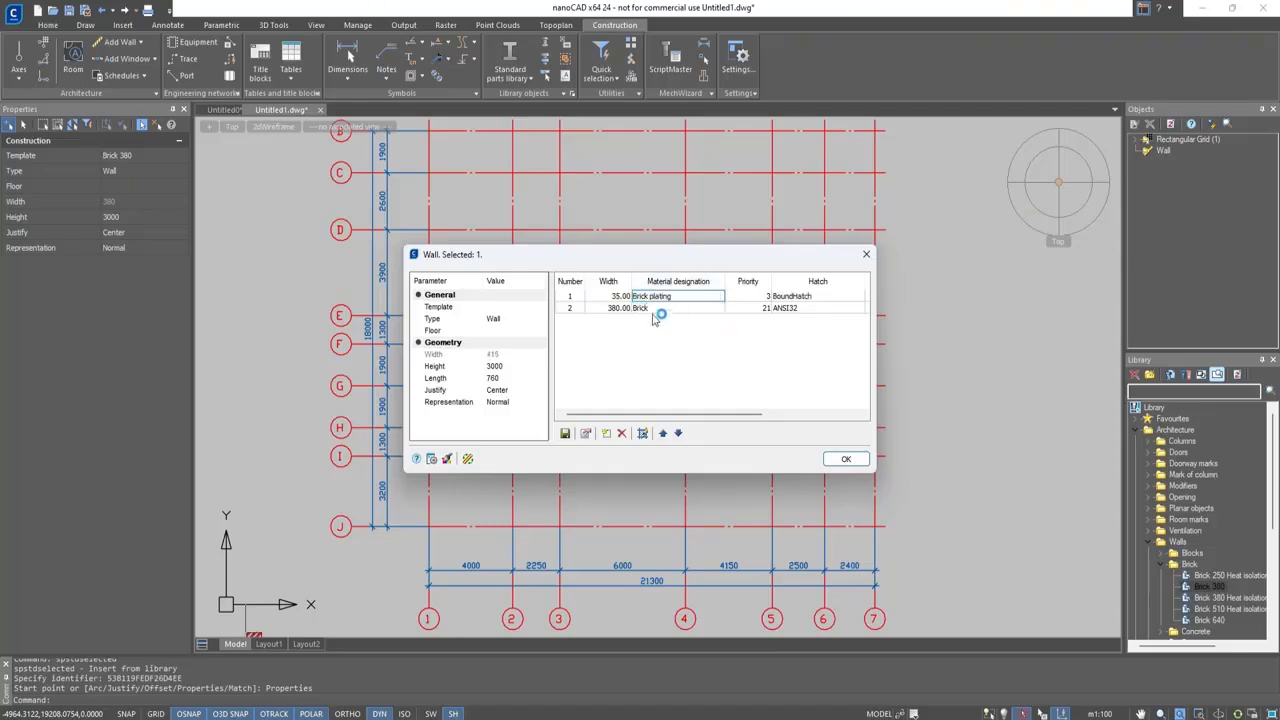
Add a Heat isolation layer with a width of 100 between the brick plating and the brick
left_click(606, 433)
left_click(722, 310)
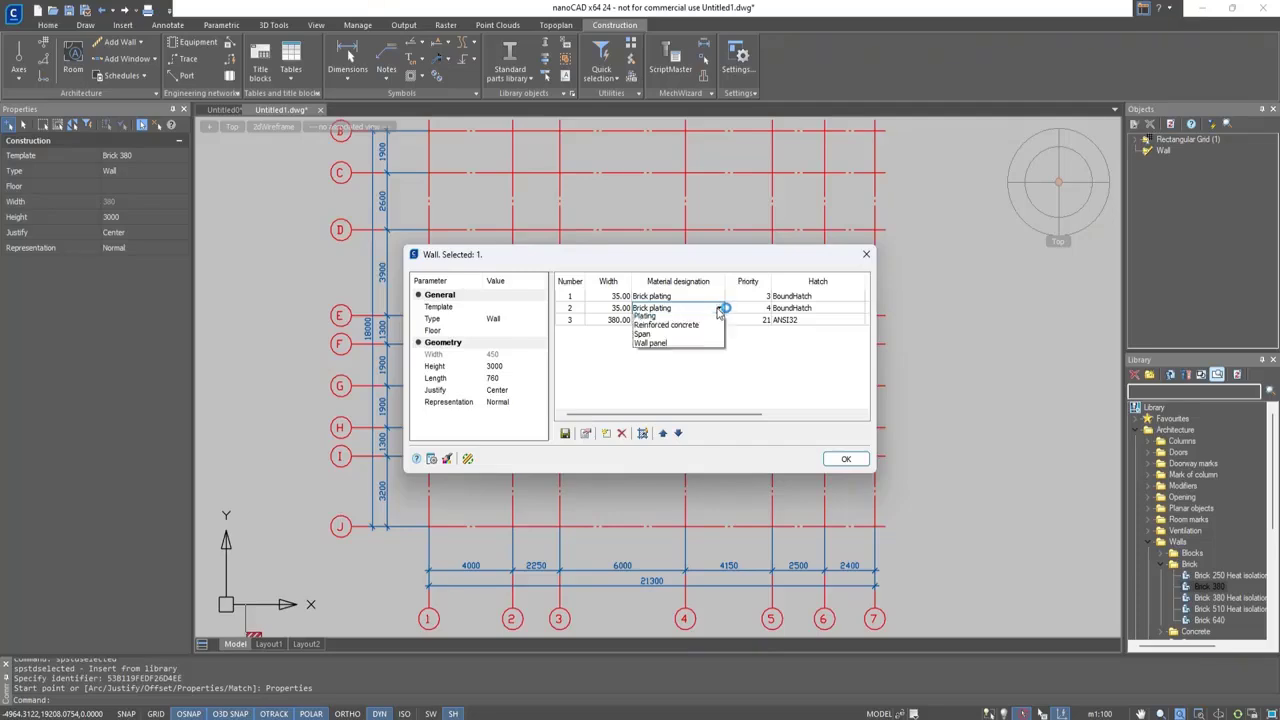
left_click(662, 340)
left_click(623, 308)
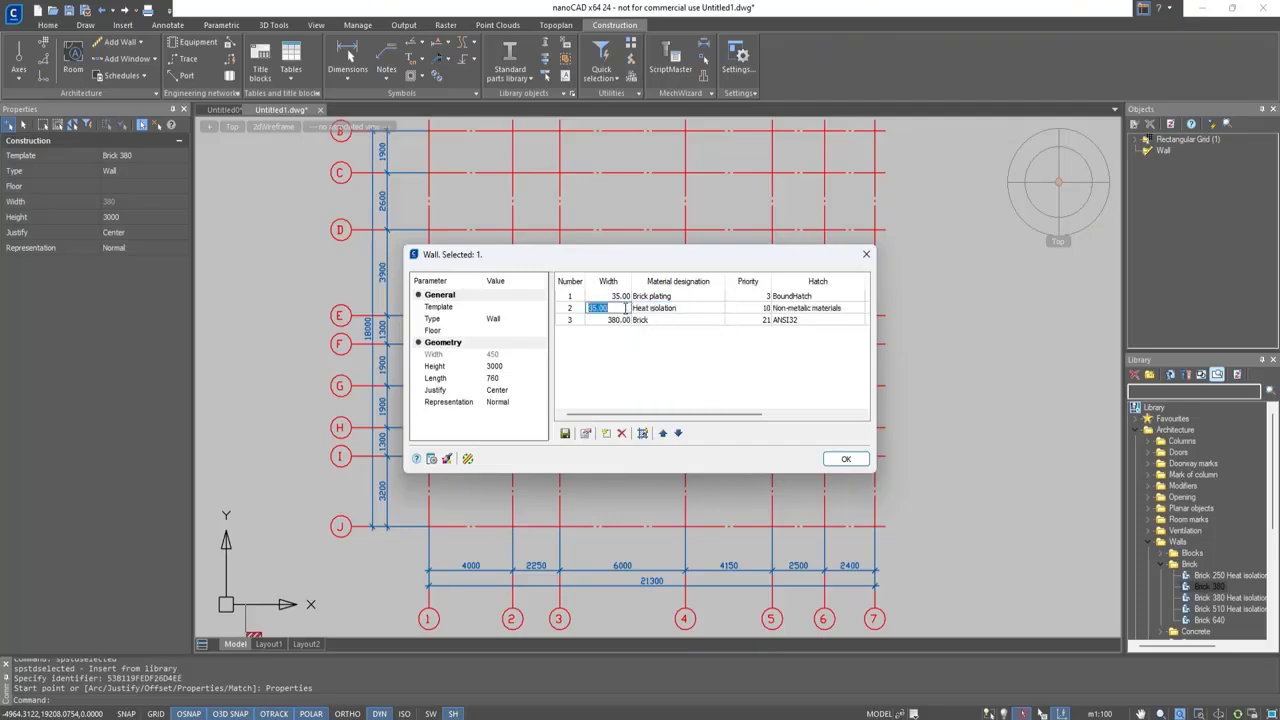
type("100")
left_click(579, 322)
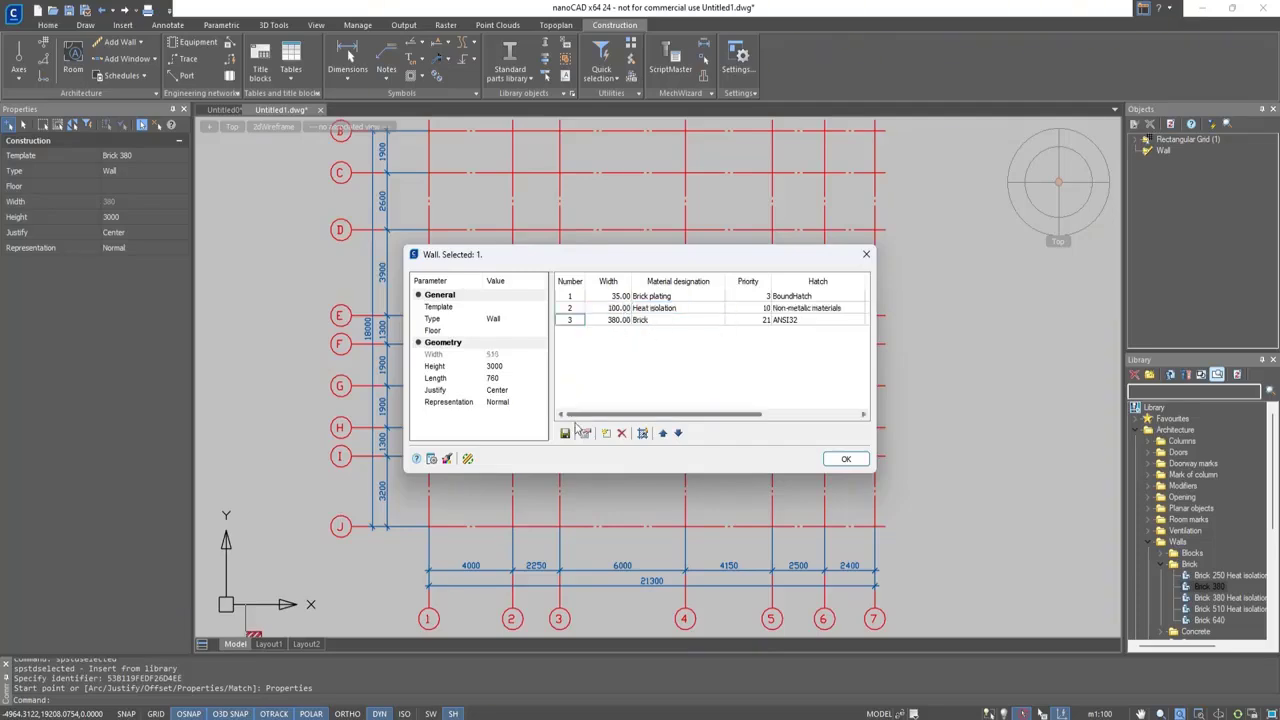
Add a fourth wall layer and set it to Plaster with a width of 35
left_click(606, 433)
left_click(620, 332)
type("35")
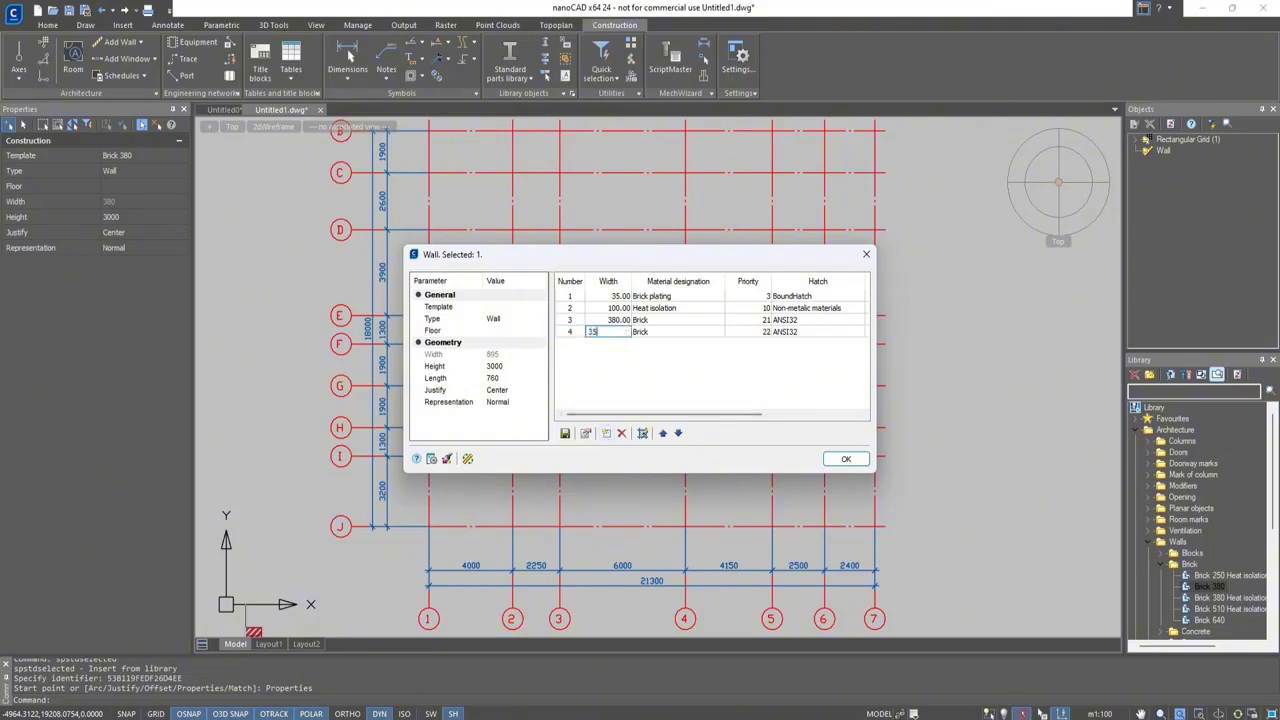
left_click(709, 332)
left_click(720, 332)
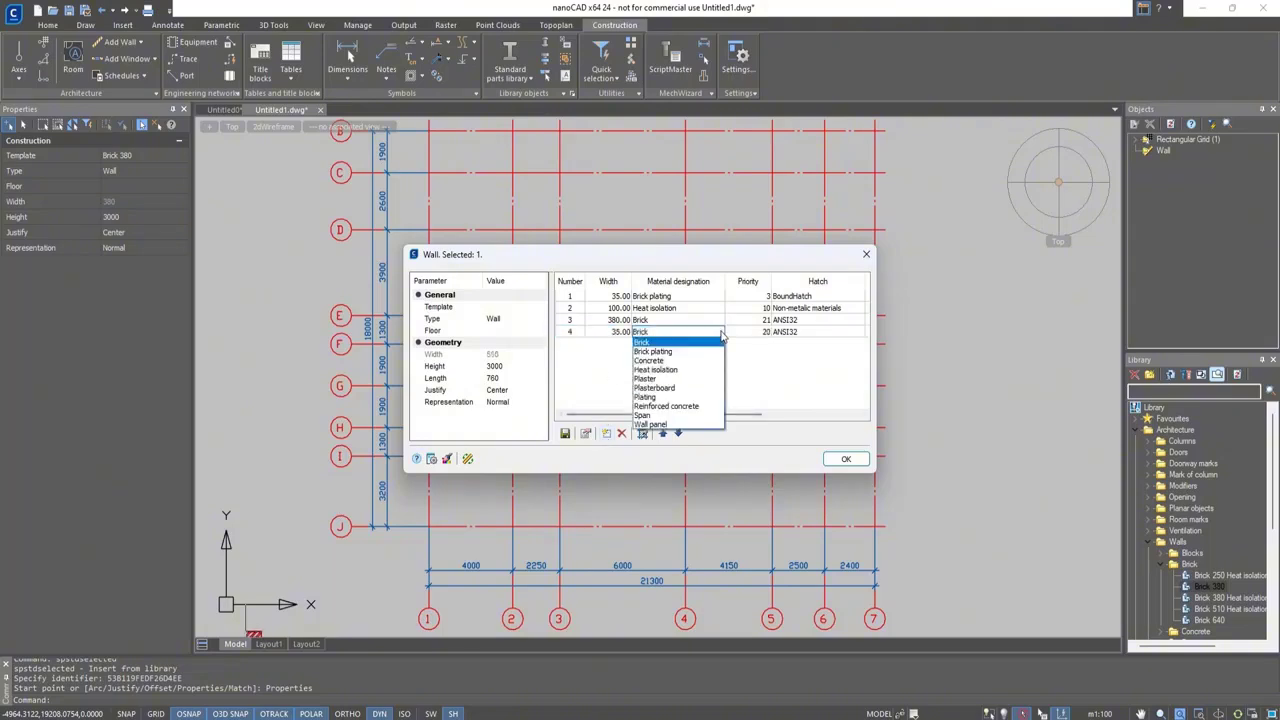
left_click(697, 377)
Set the width of the Brick layer to 250
left_click(598, 322)
left_click(598, 322)
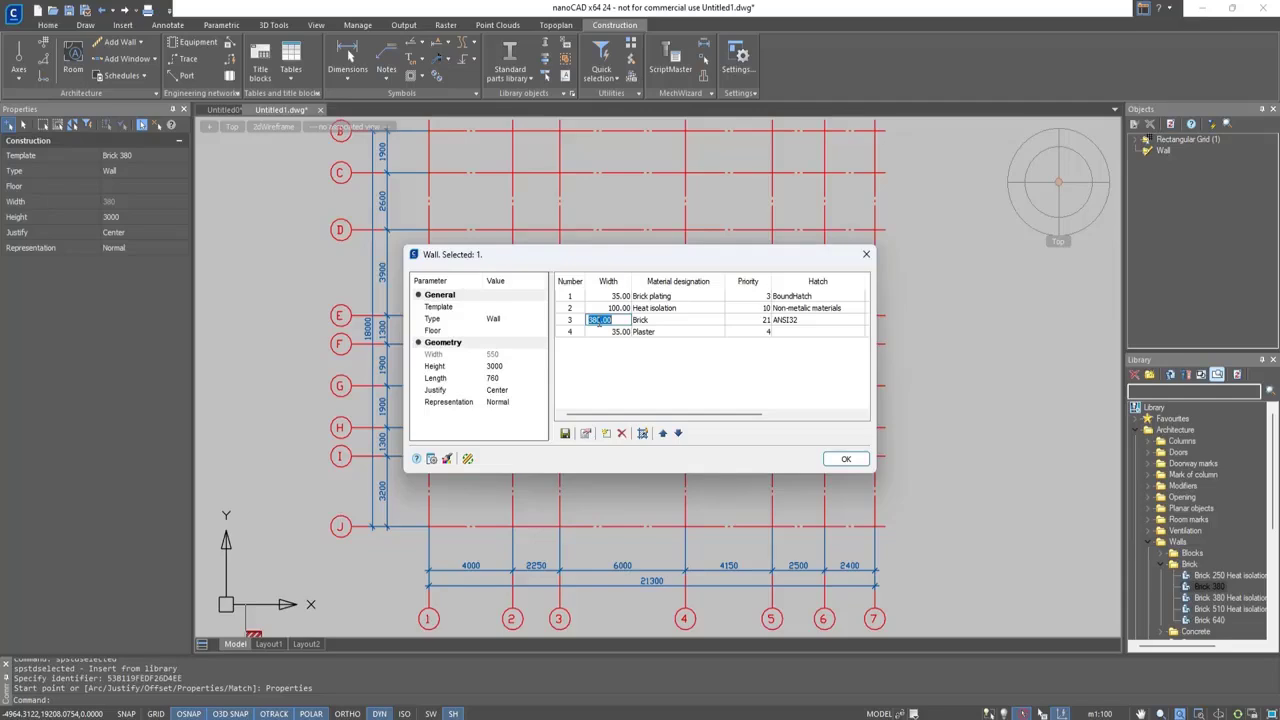
type("250")
left_click(625, 370)
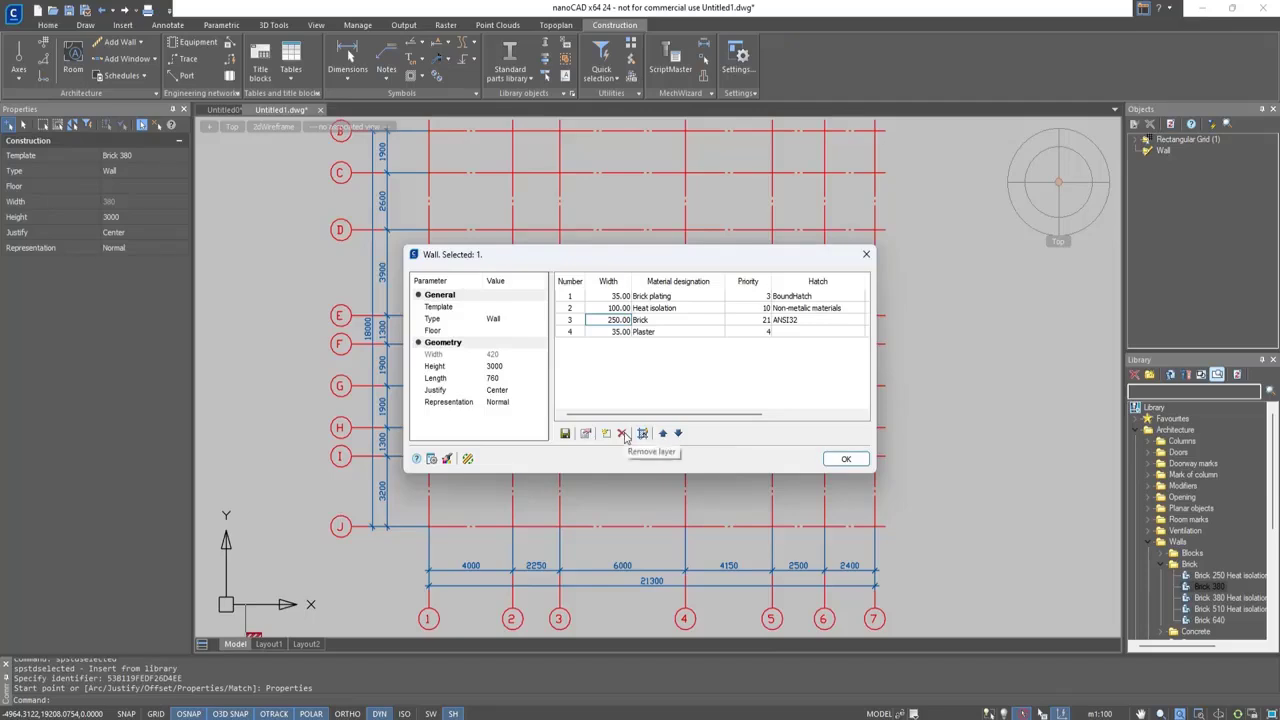
Check the wall materials list, then save the layered wall to the library's Architecture Walls folder under the suggested name and accept the wall properties
left_click(586, 433)
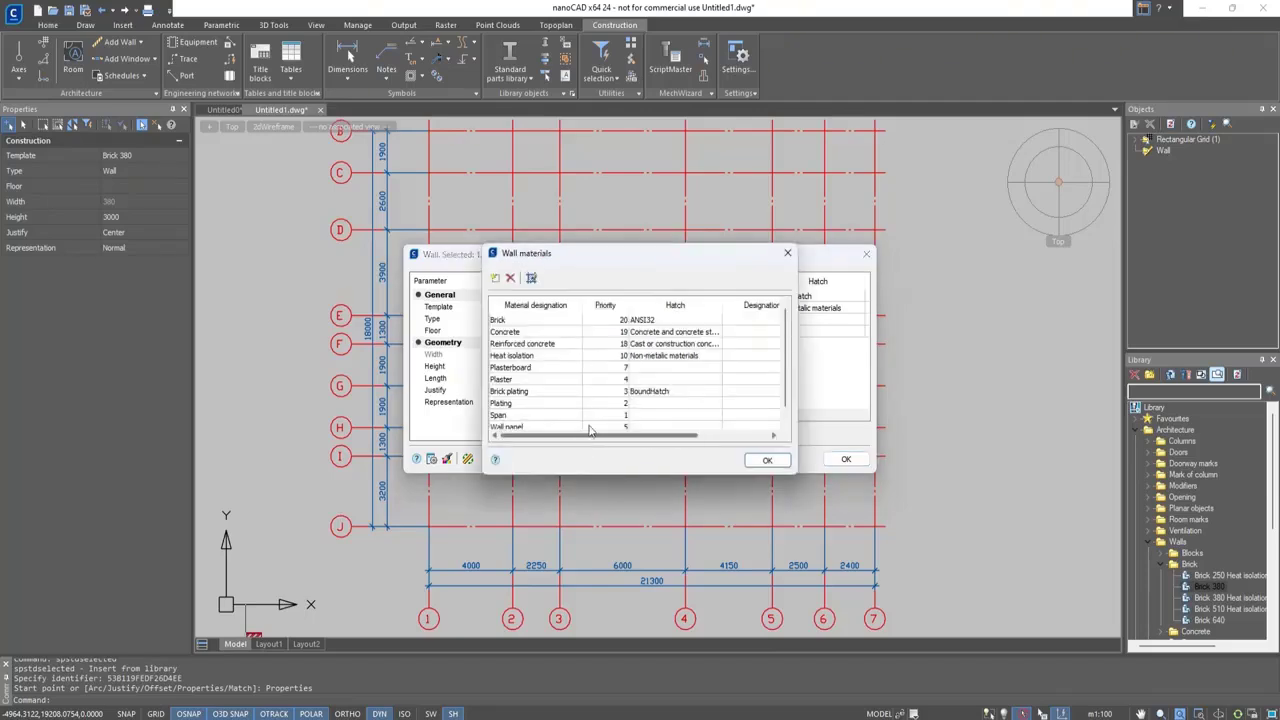
key("Escape")
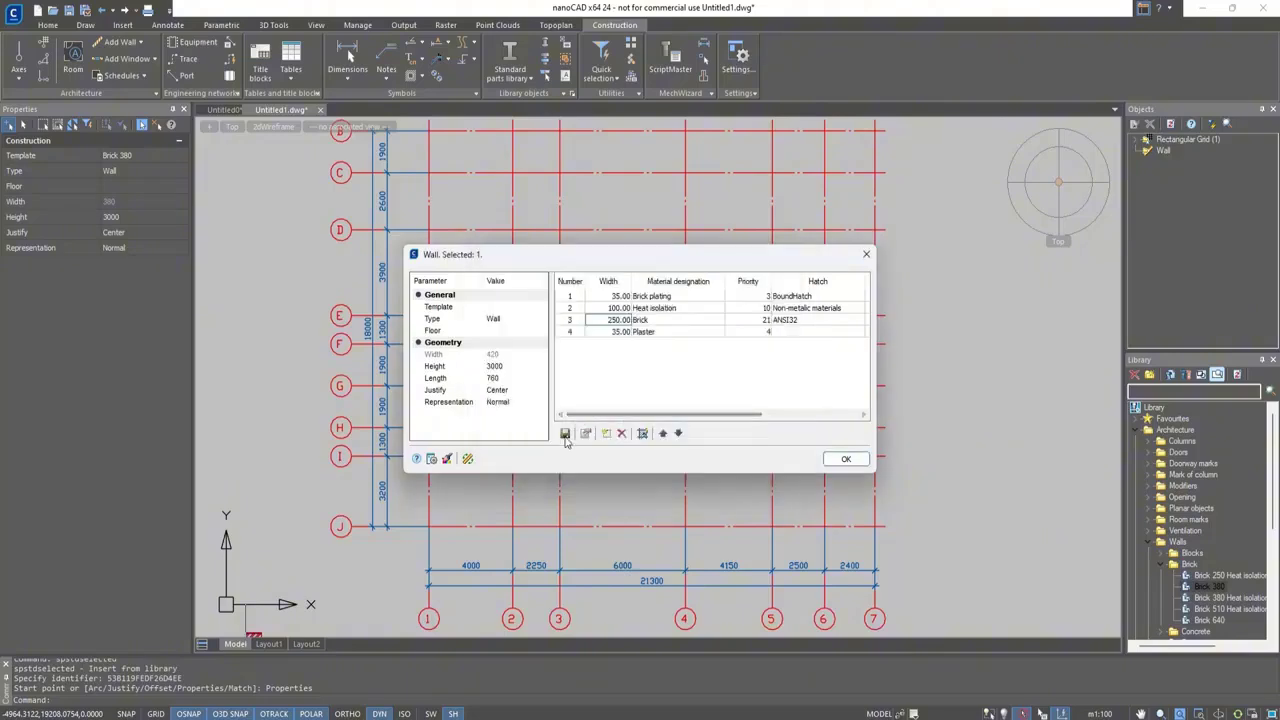
left_click(565, 436)
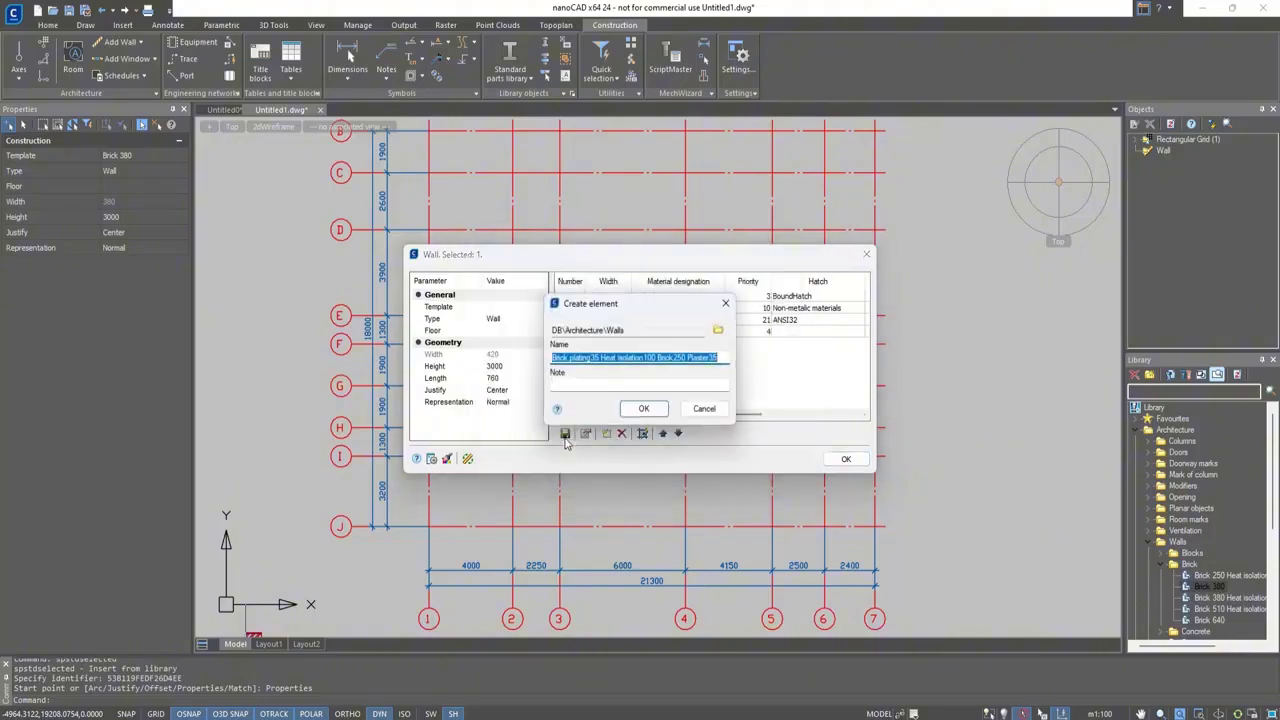
left_click(643, 410)
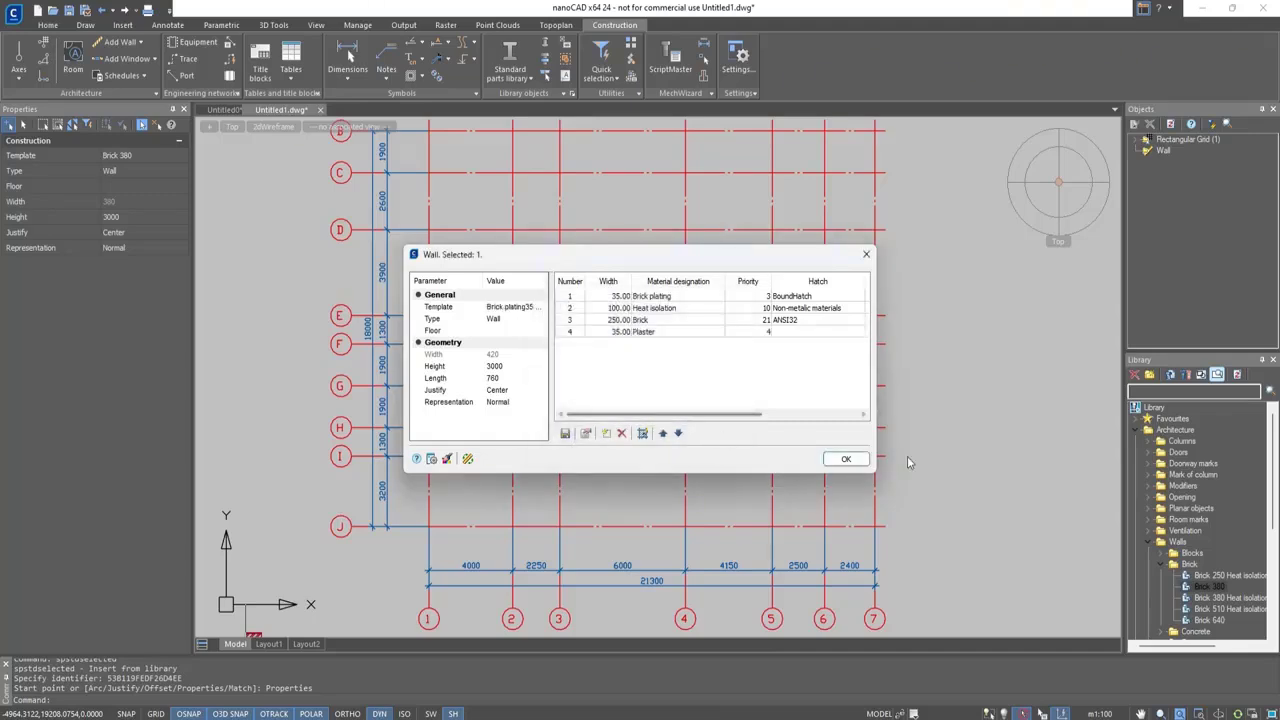
key("Return")
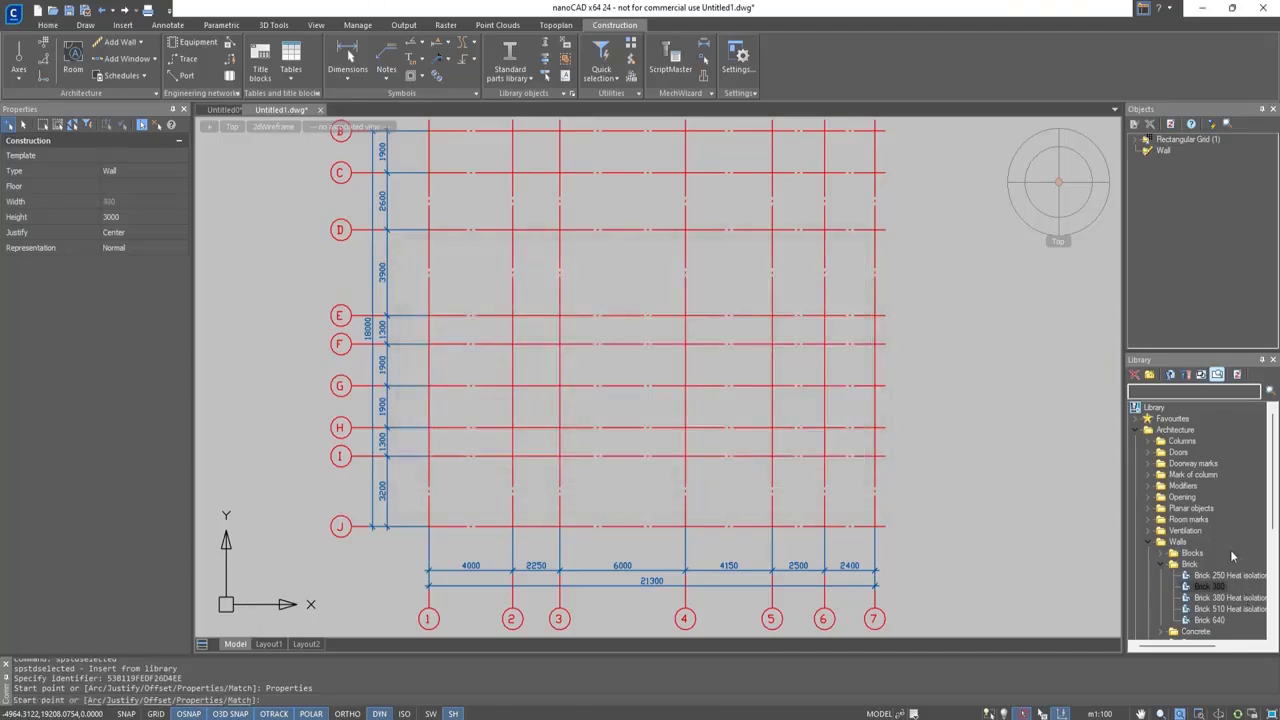
Refresh the library, start a wall from the saved Brick plating35 Heat isolation100 template, and turn on the Intersection object snap
scroll(1235, 565, "down", 2)
left_click(1237, 375)
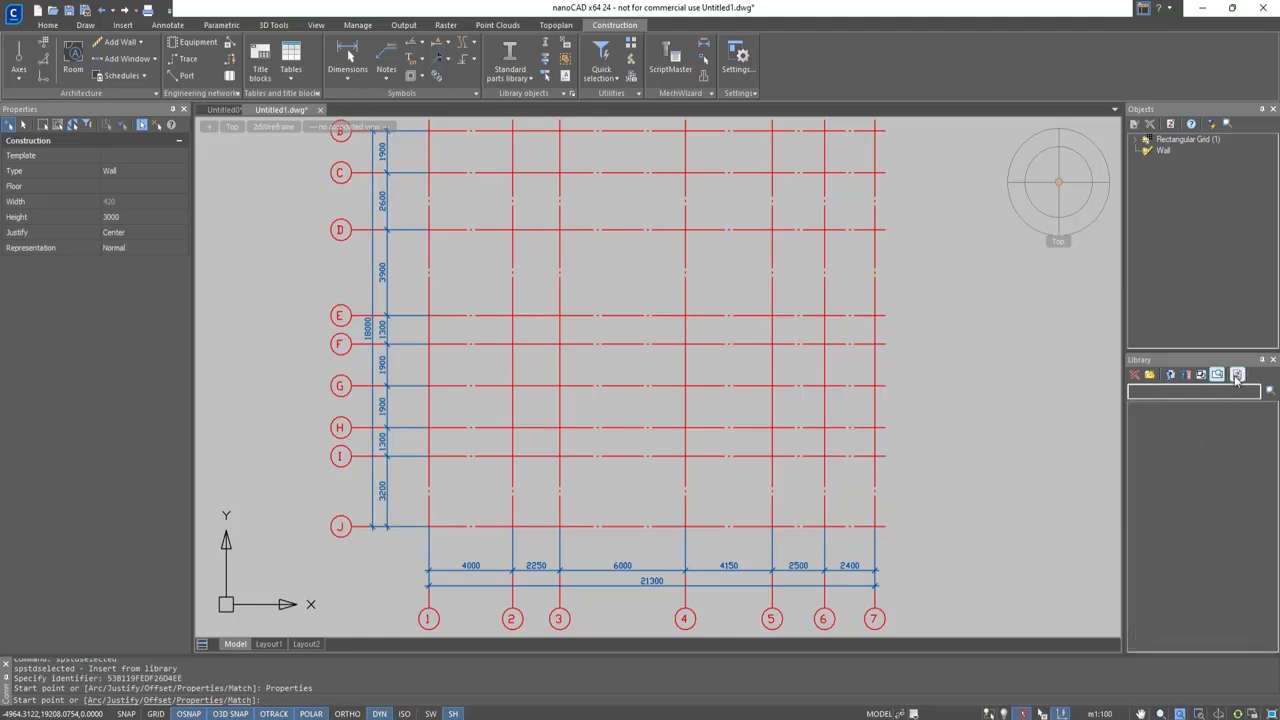
scroll(1233, 550, "down", 1)
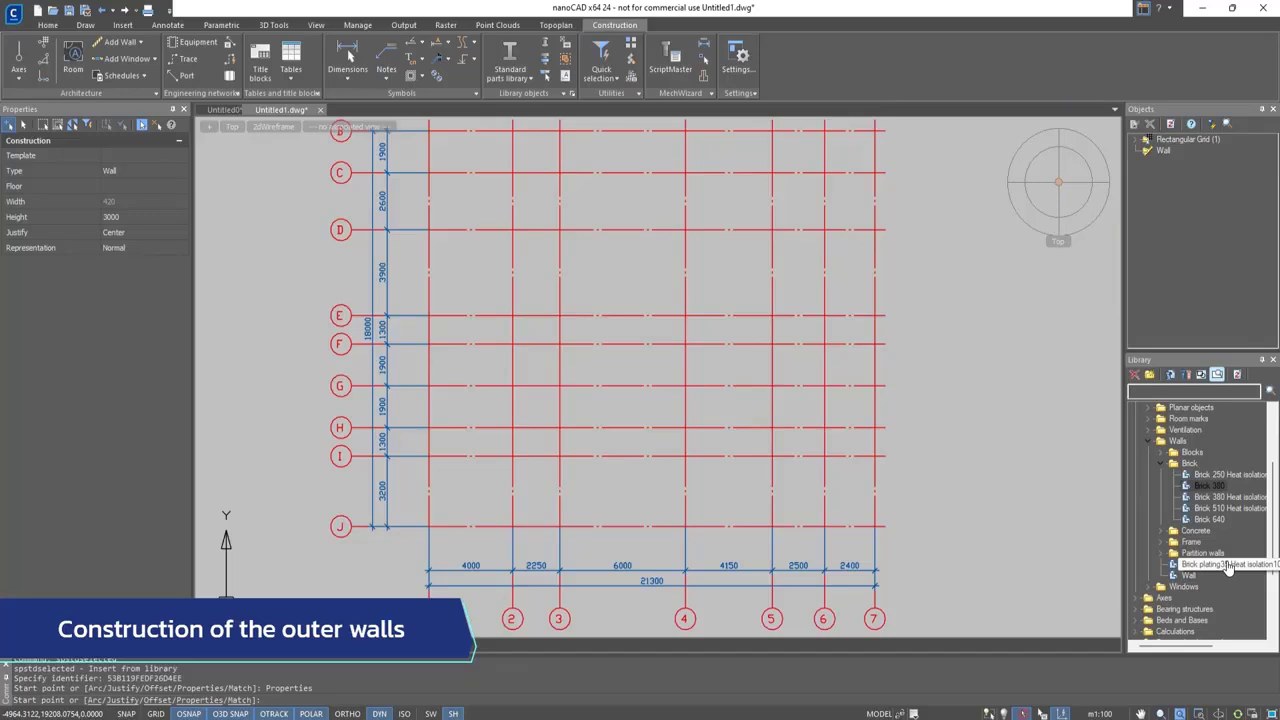
double_click(1228, 567)
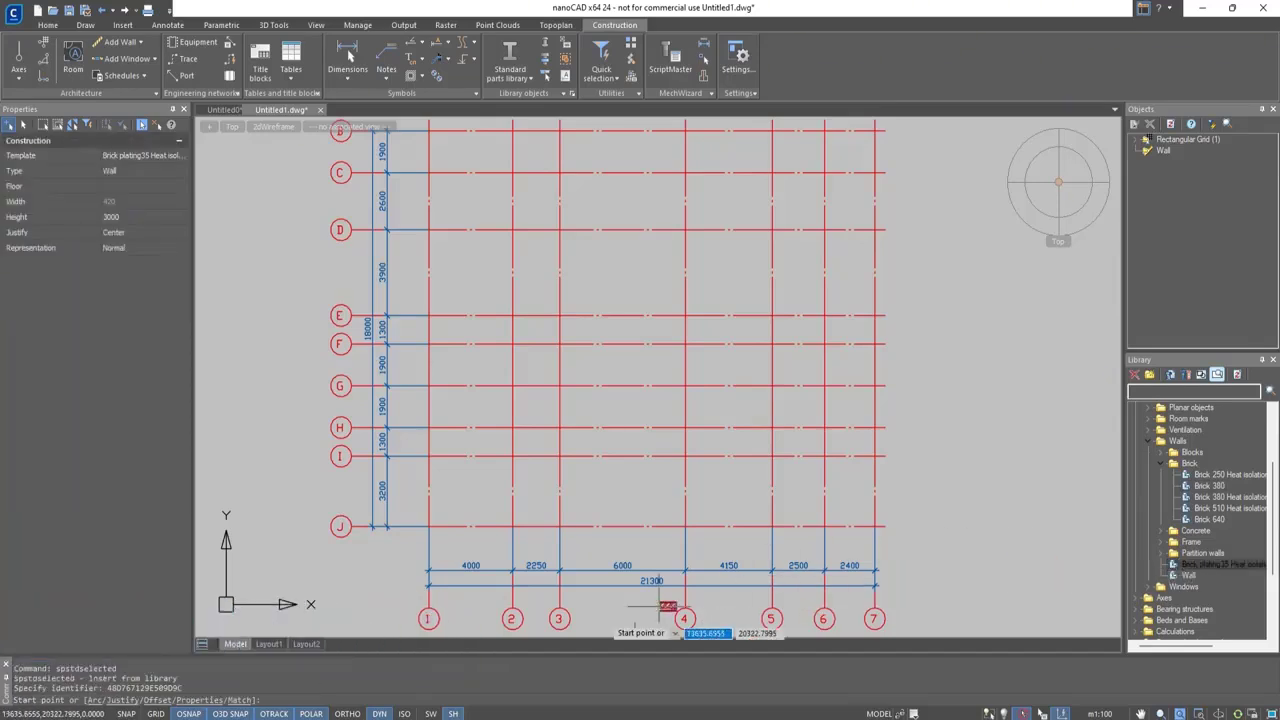
right_click(205, 713)
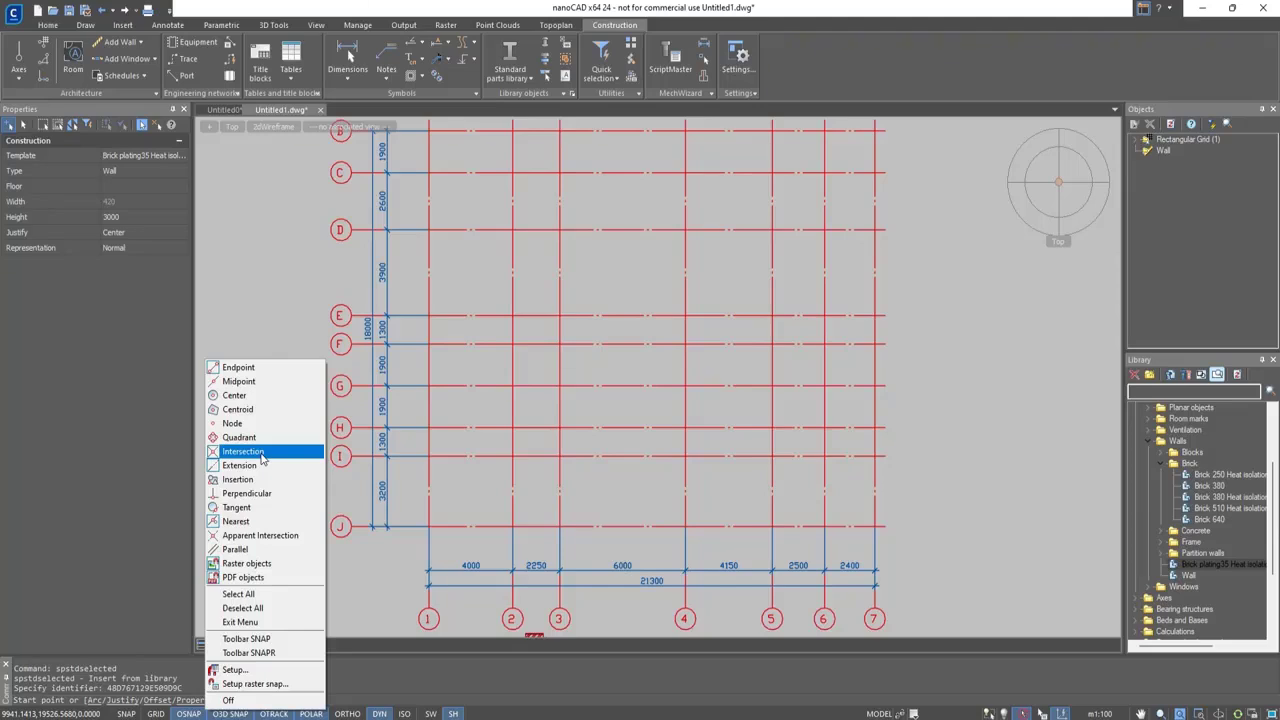
left_click(243, 451)
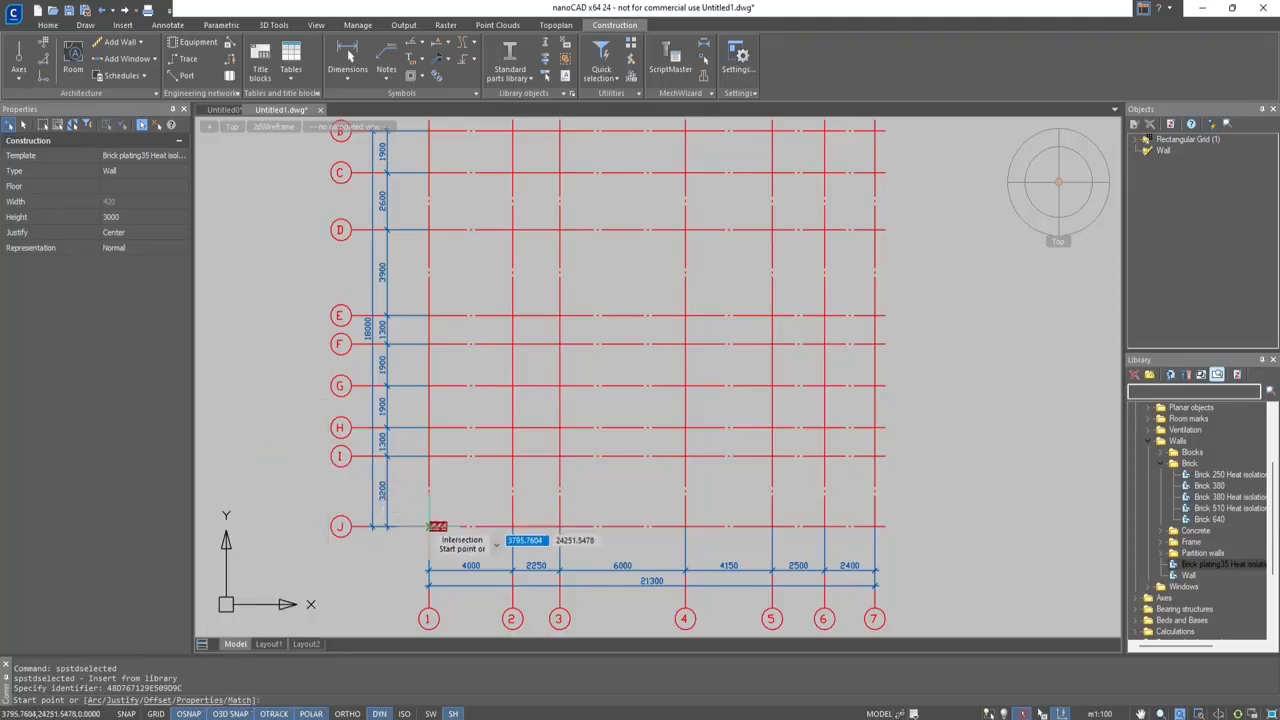
Draw the lower outer walls through the axis intersections 1/J, 3/J, 3/H, 4/H, 4/I, 5/I, 5/H and 7/H
left_click(430, 526)
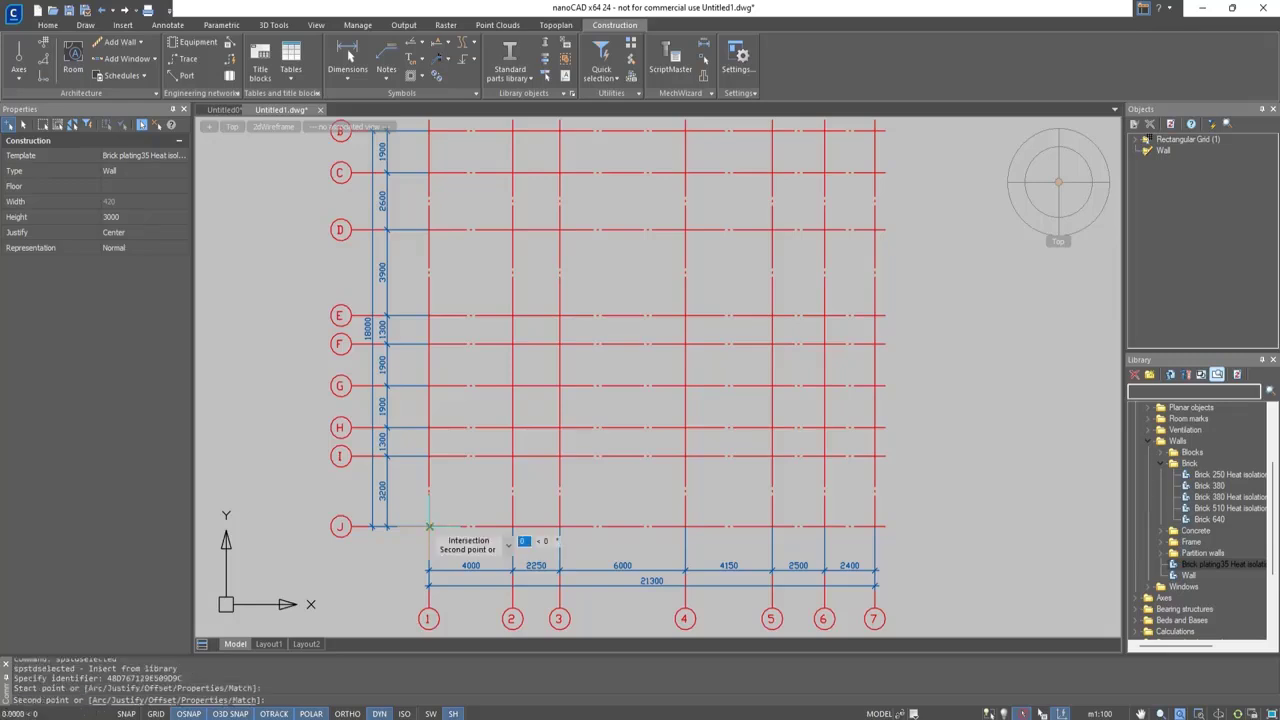
left_click(559, 526)
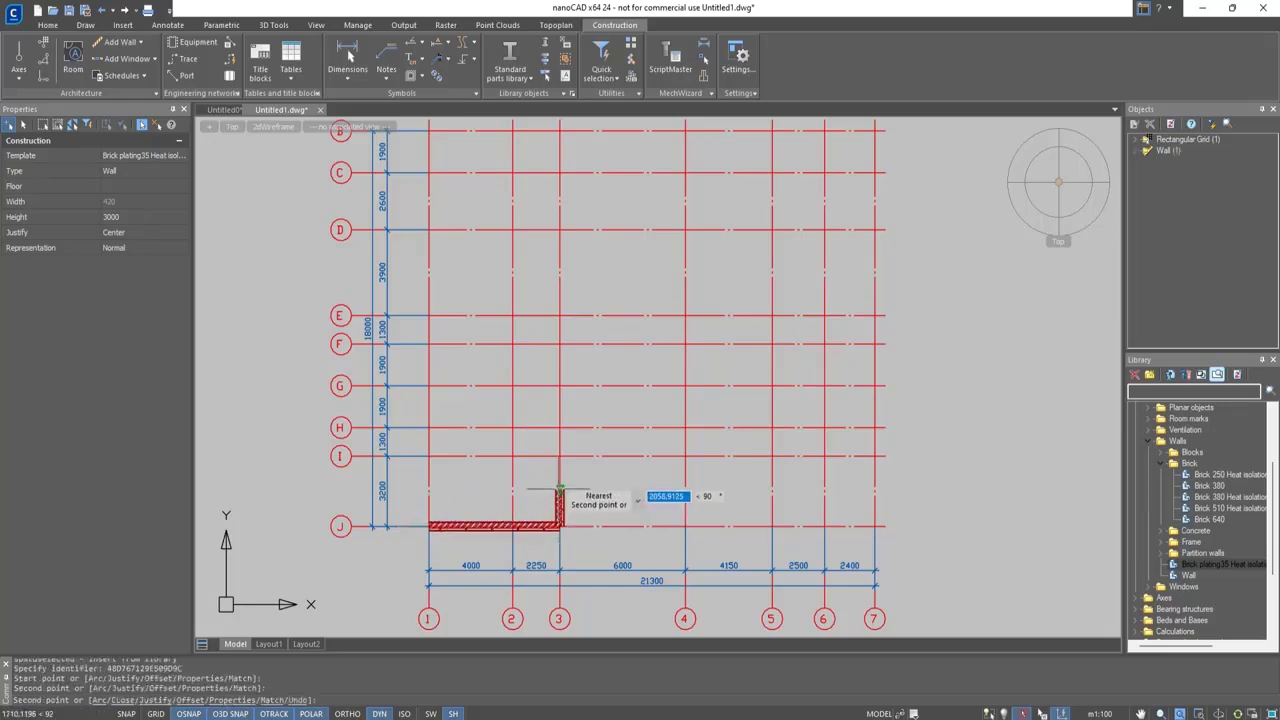
left_click(559, 428)
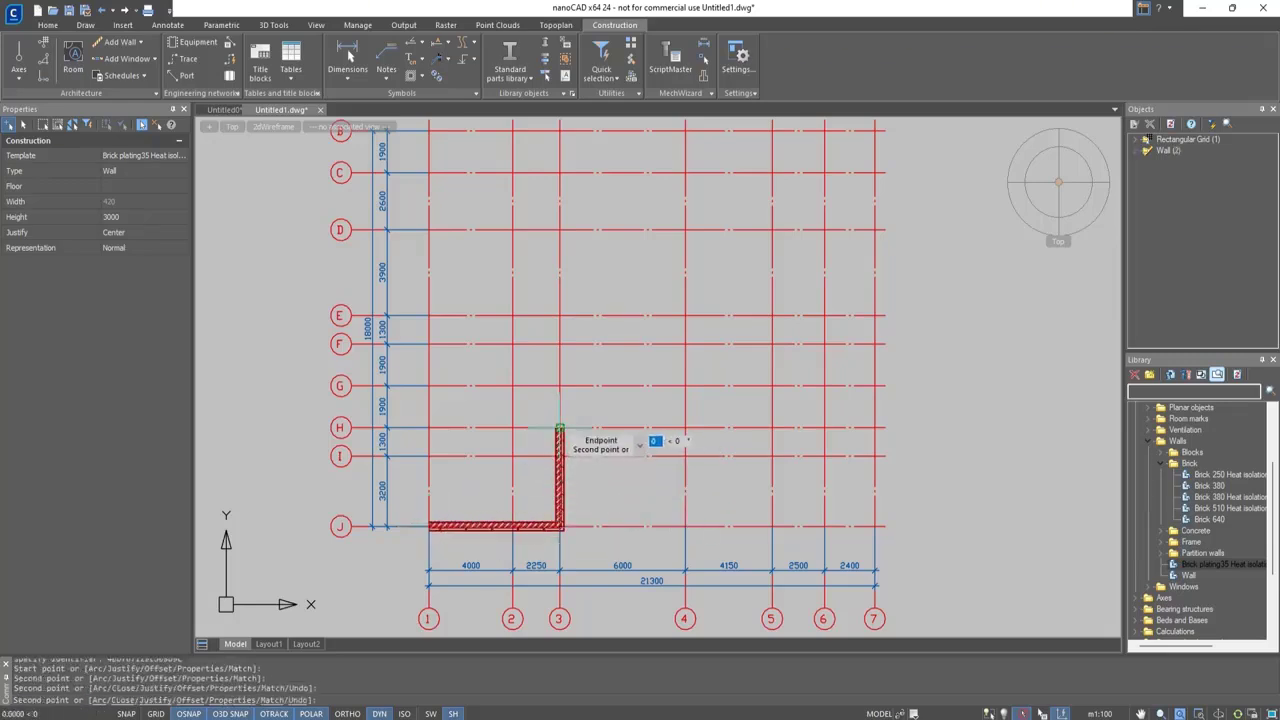
left_click(685, 428)
left_click(685, 456)
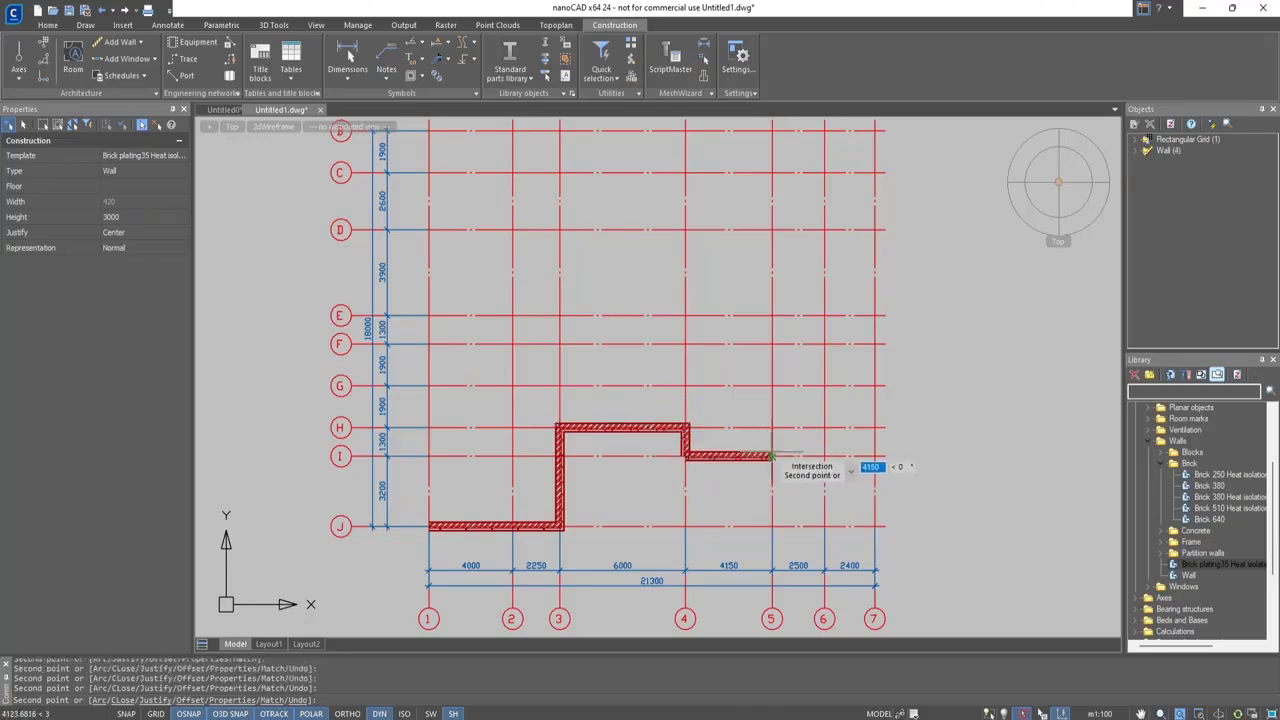
left_click(771, 456)
left_click(771, 428)
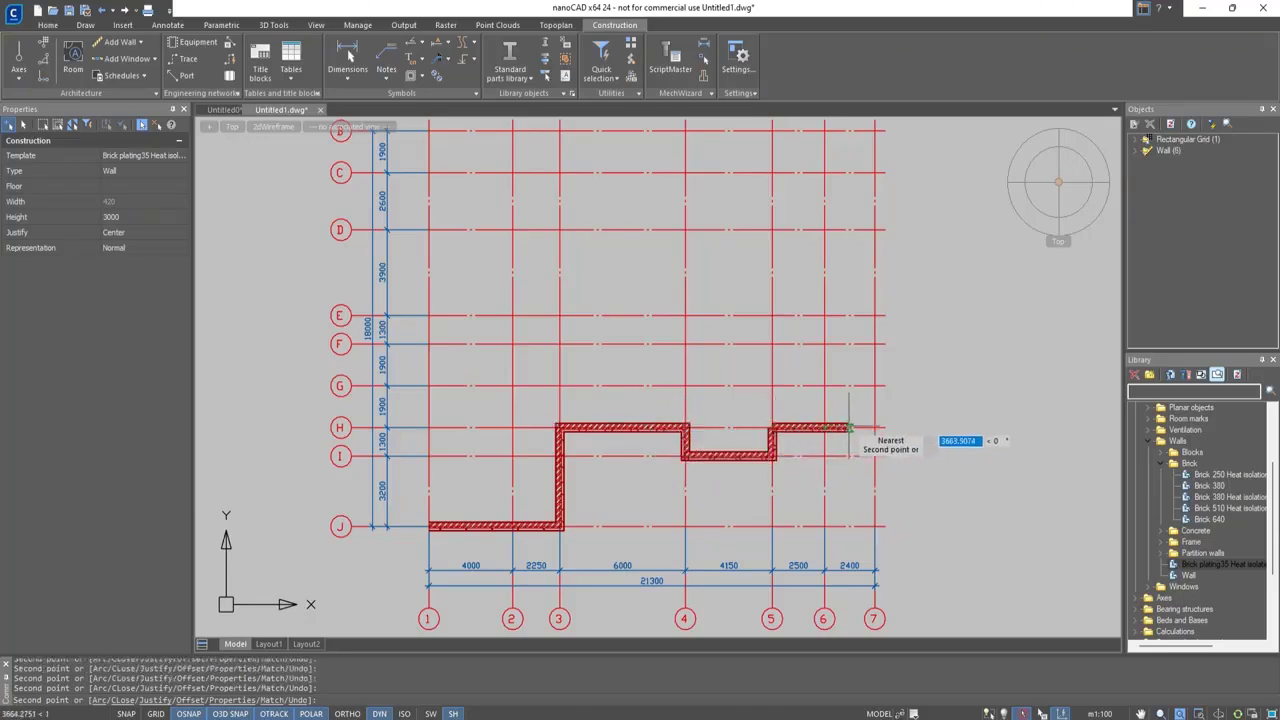
left_click(875, 428)
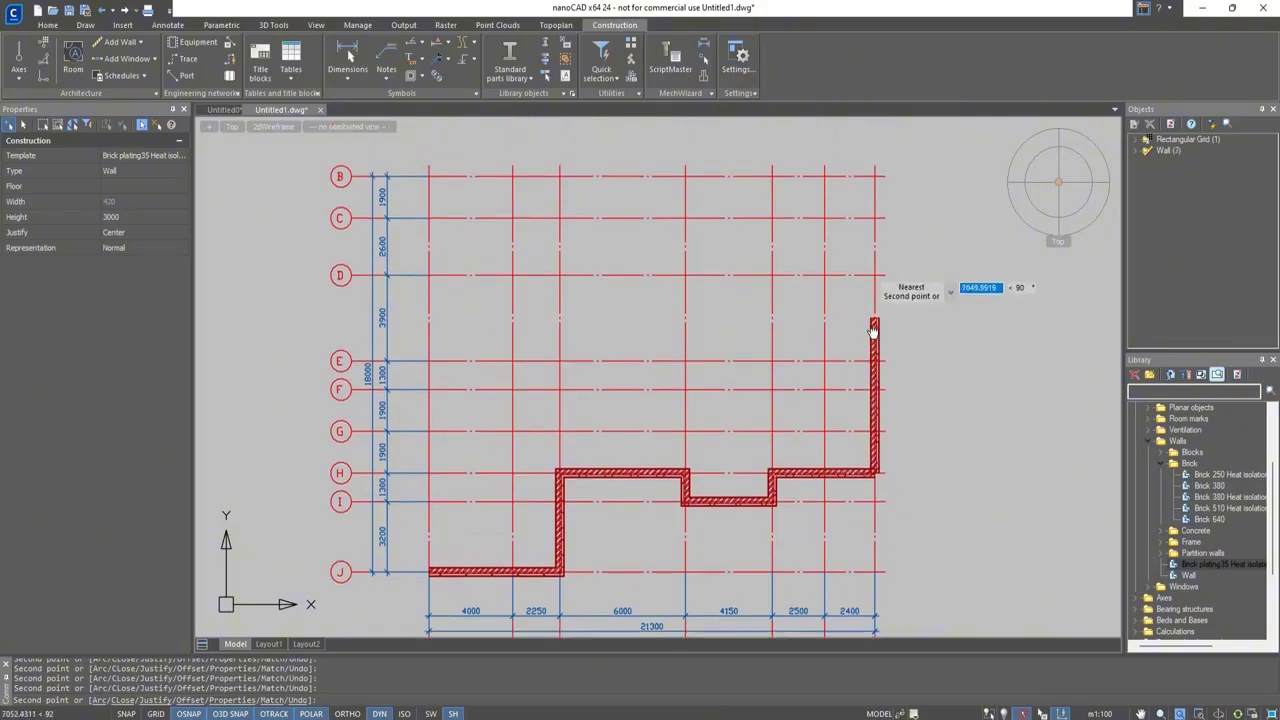
Continue the outer wall through the axis intersections 7/C, 6/C, 6/B, 4/B and 4/D
left_click(877, 231)
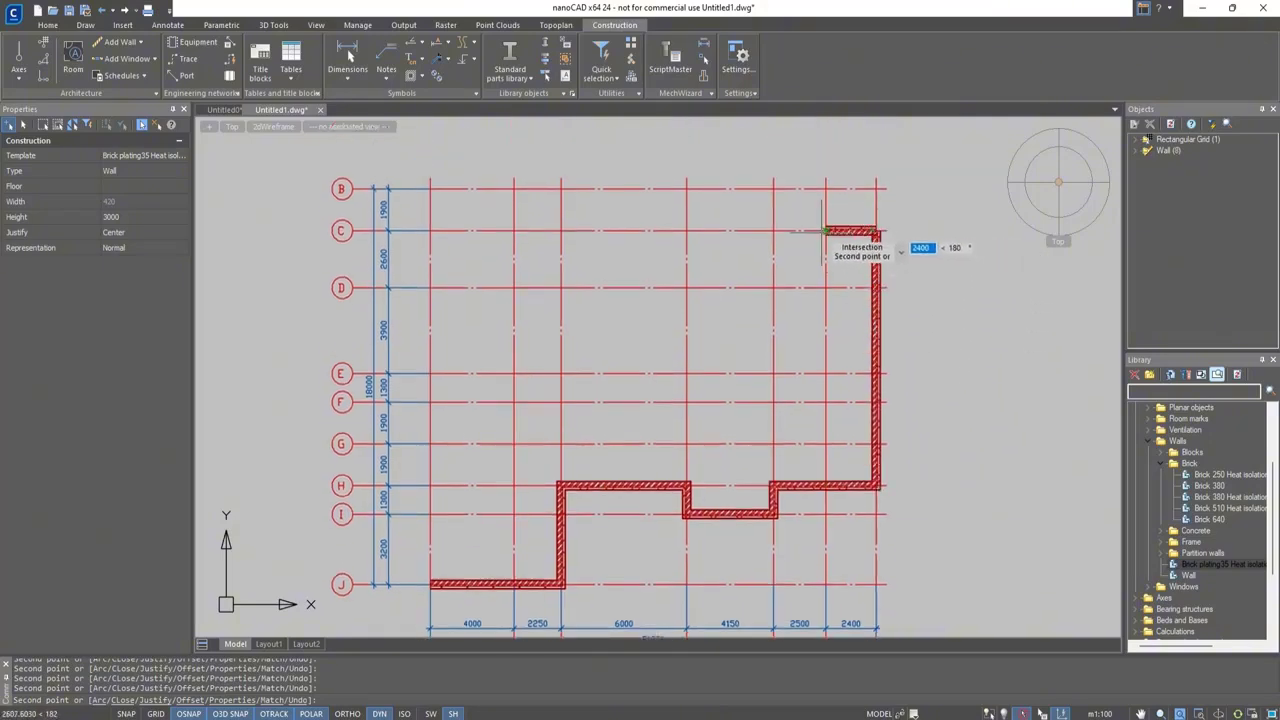
left_click(826, 231)
left_click(826, 188)
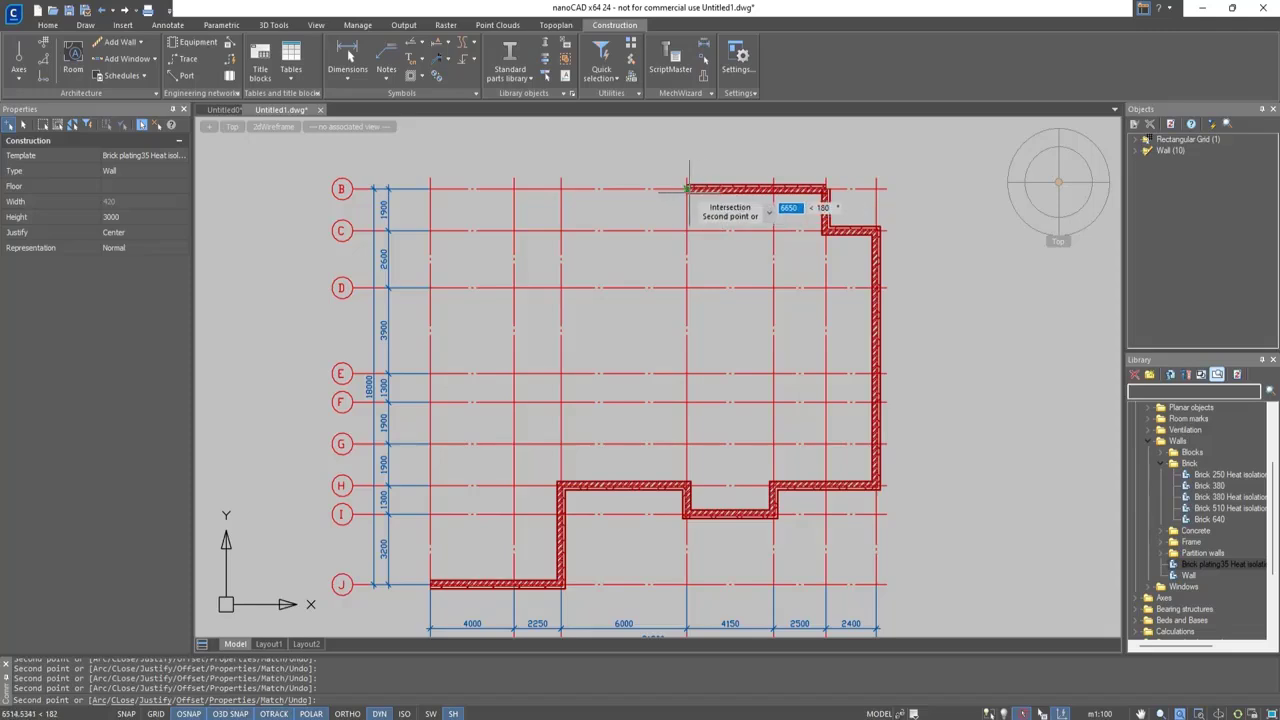
left_click(686, 188)
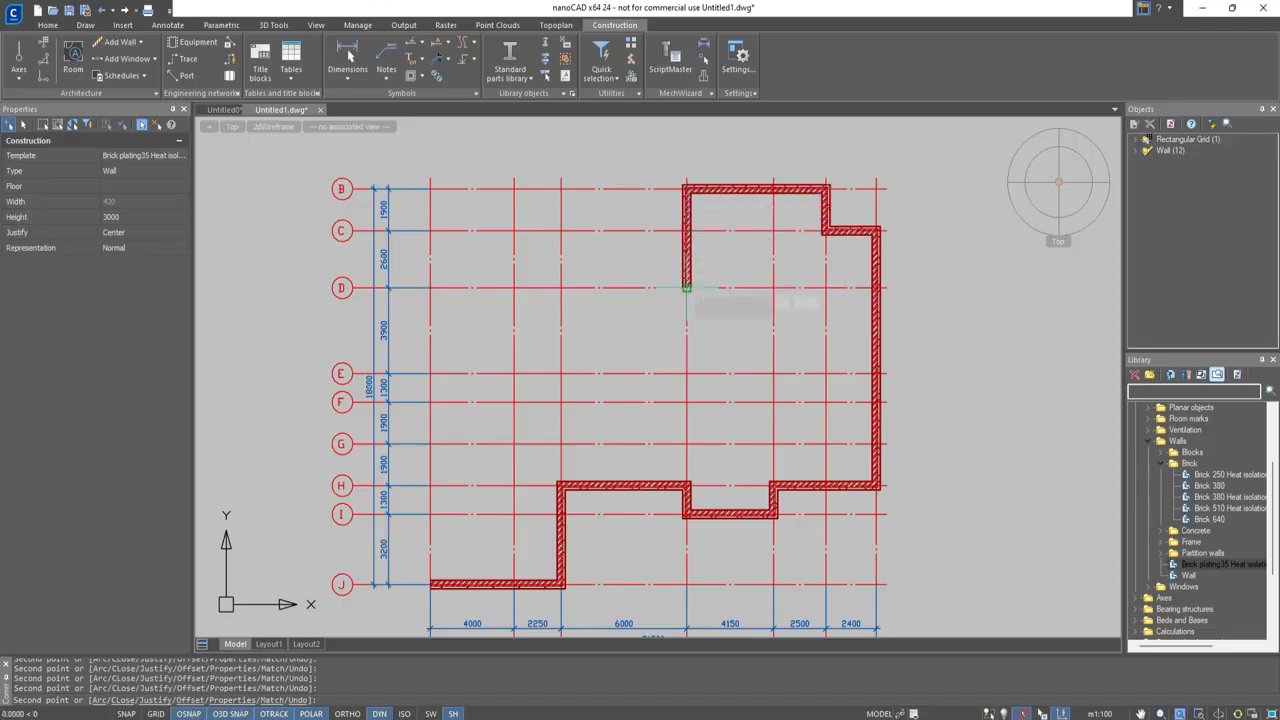
left_click(686, 288)
Close the outer wall outline through the axis intersections 2/D, 2/F, 1/F and back to 1/J, and finish the wall command
left_click(514, 288)
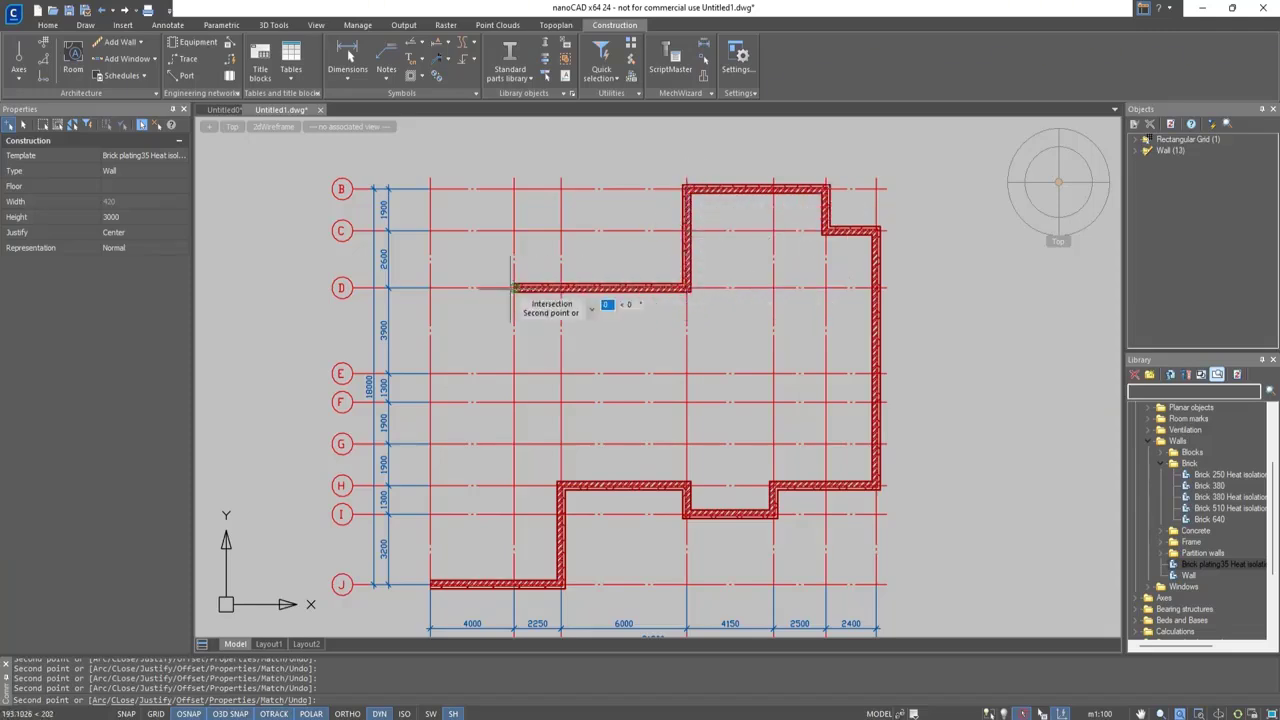
left_click(514, 401)
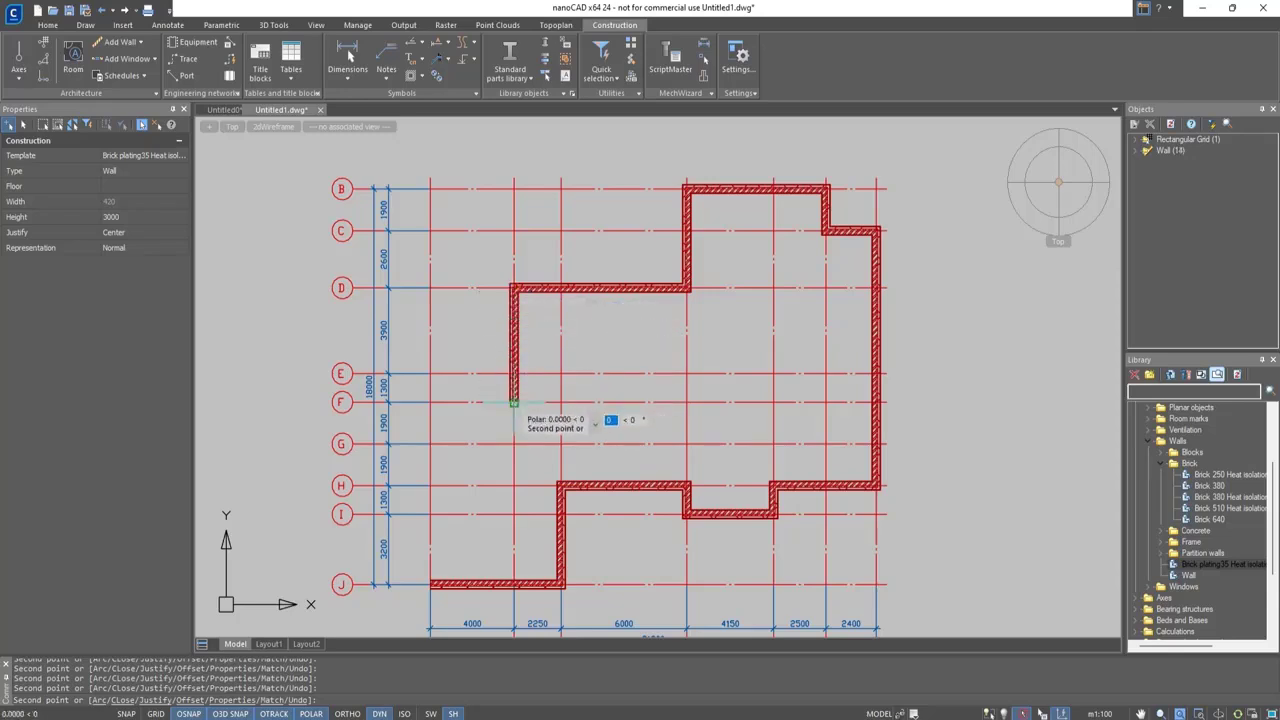
left_click(430, 401)
left_click(430, 584)
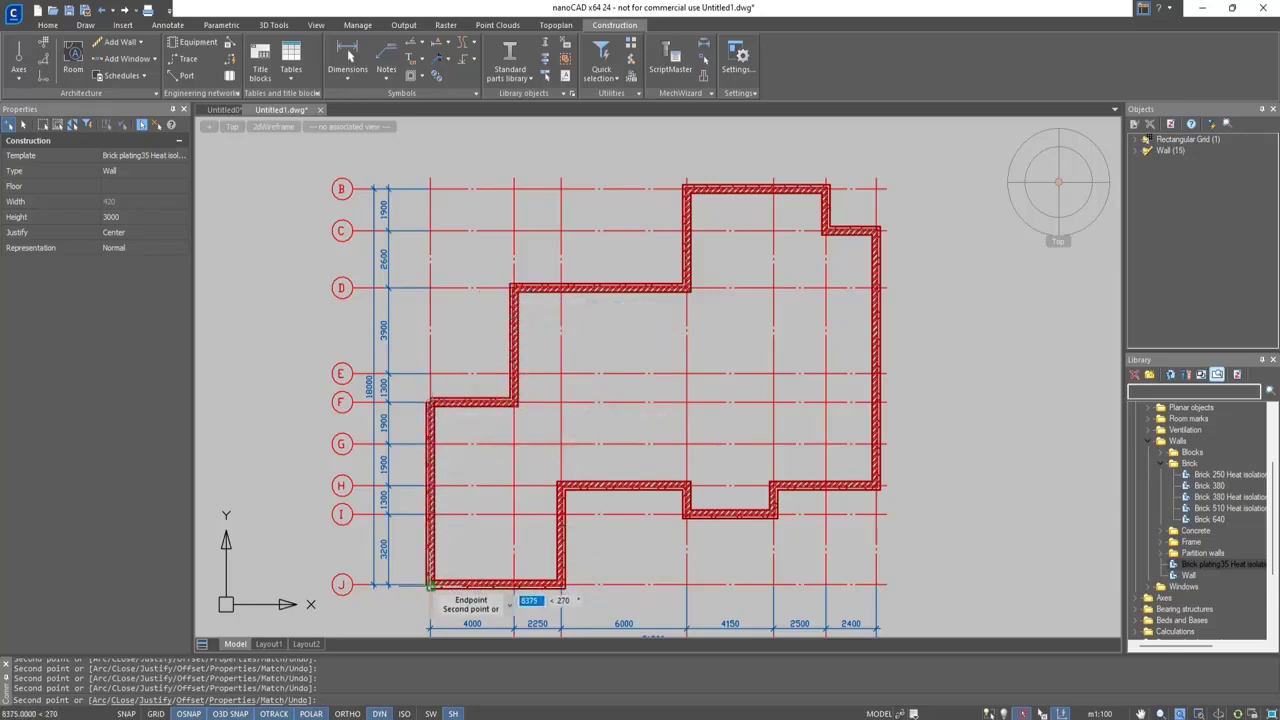
key("Escape")
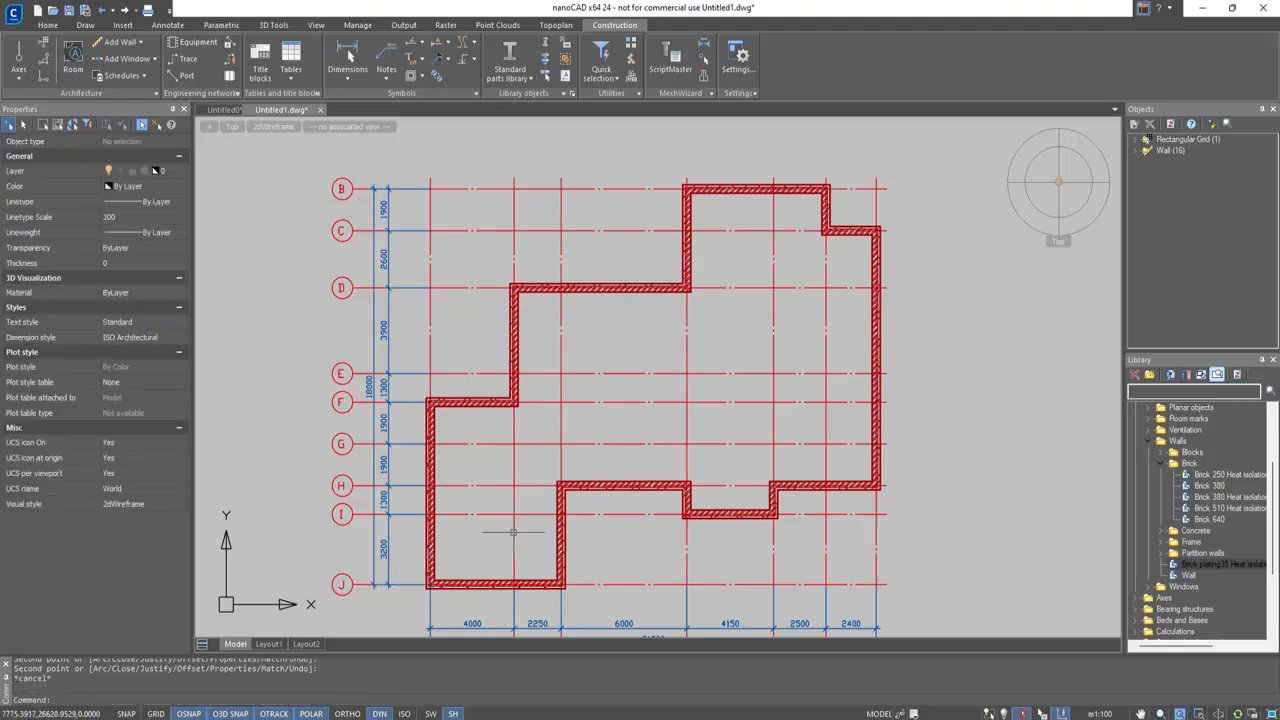
mouse_move(1058, 190)
middle_click_drag(1058, 182, 1107, 126)
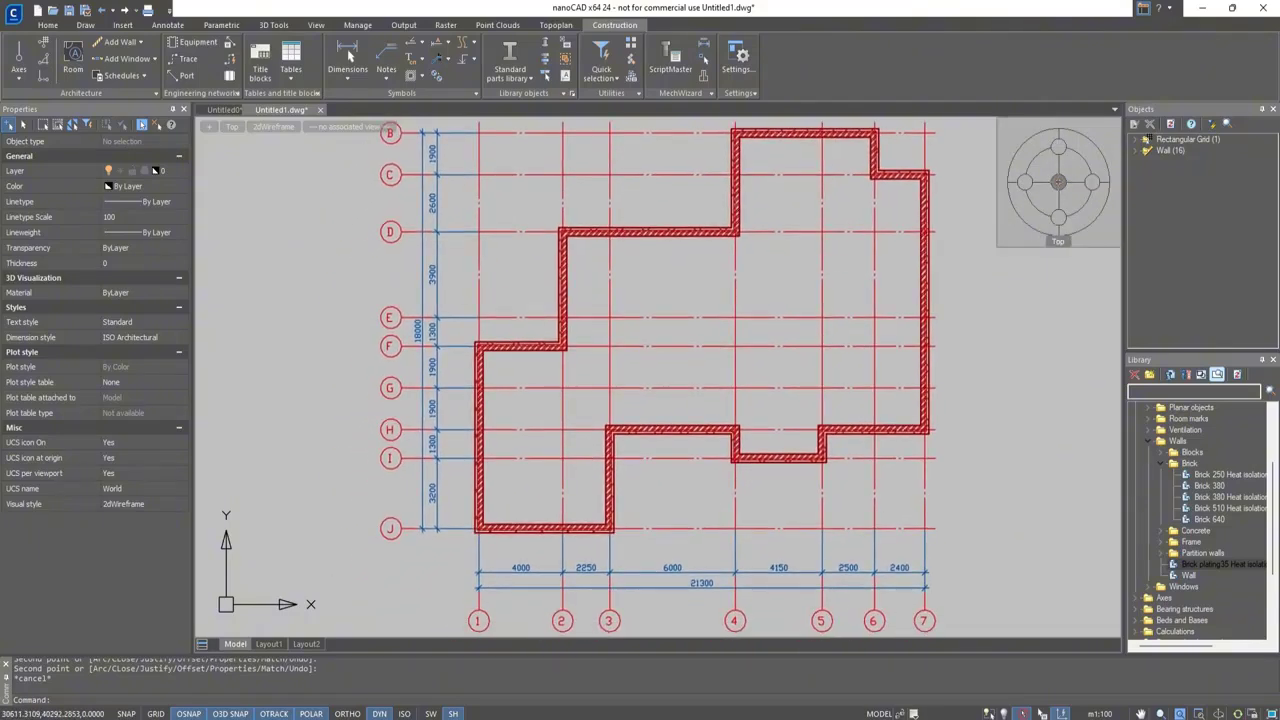